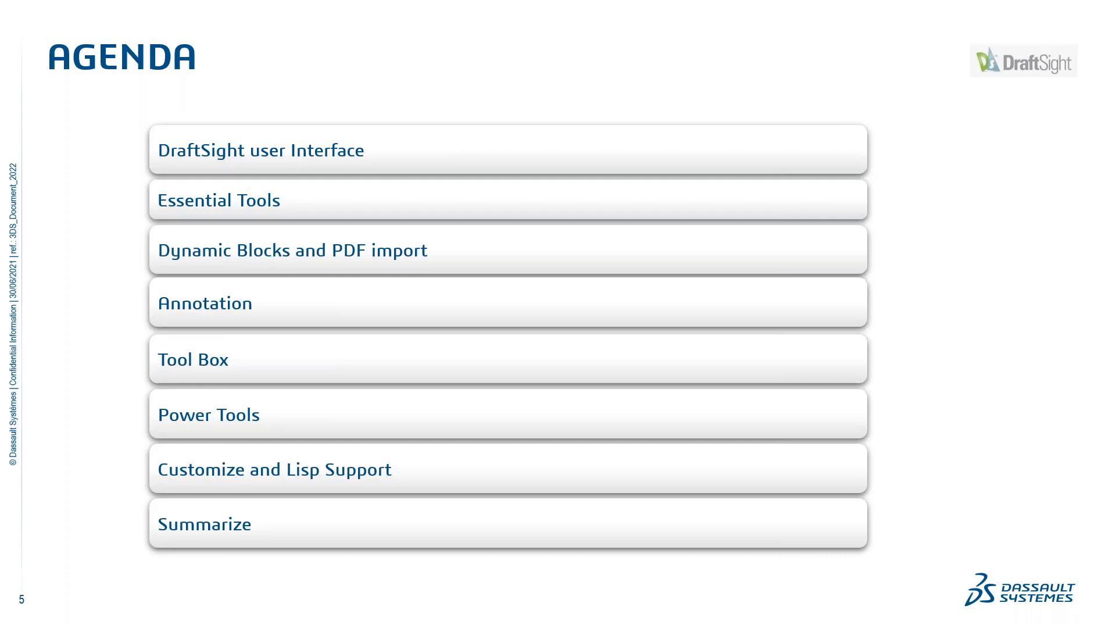
Step: Advance to the DraftSight User Interface slide, then leave the slide show and switch to DraftSight showing the 1.GUI.dwg drawing
key("Right")
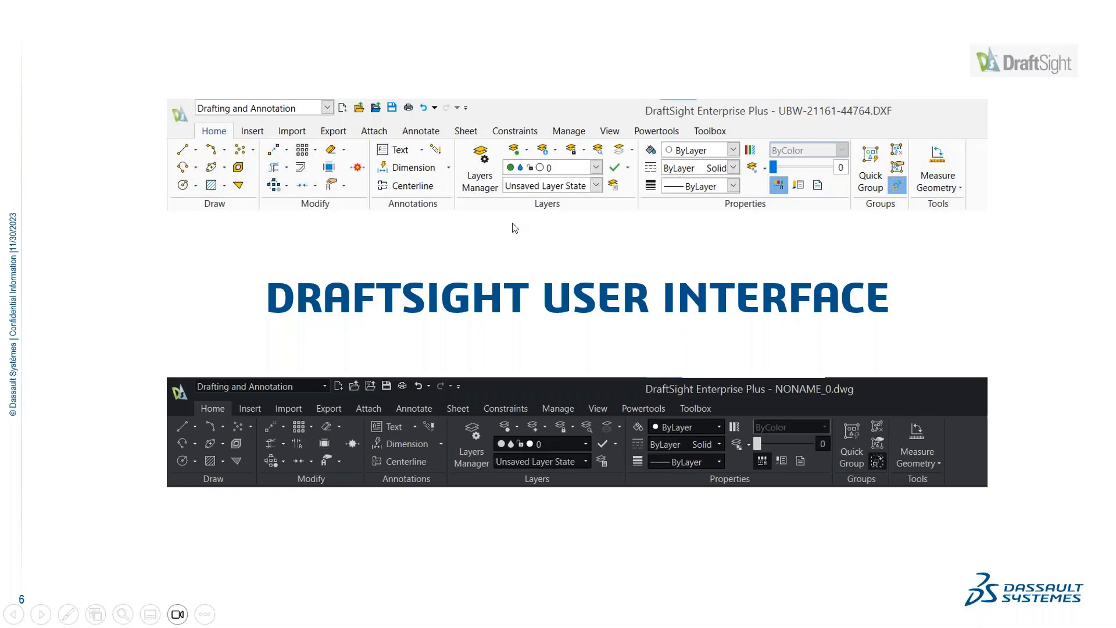
key("Escape")
left_click(551, 614)
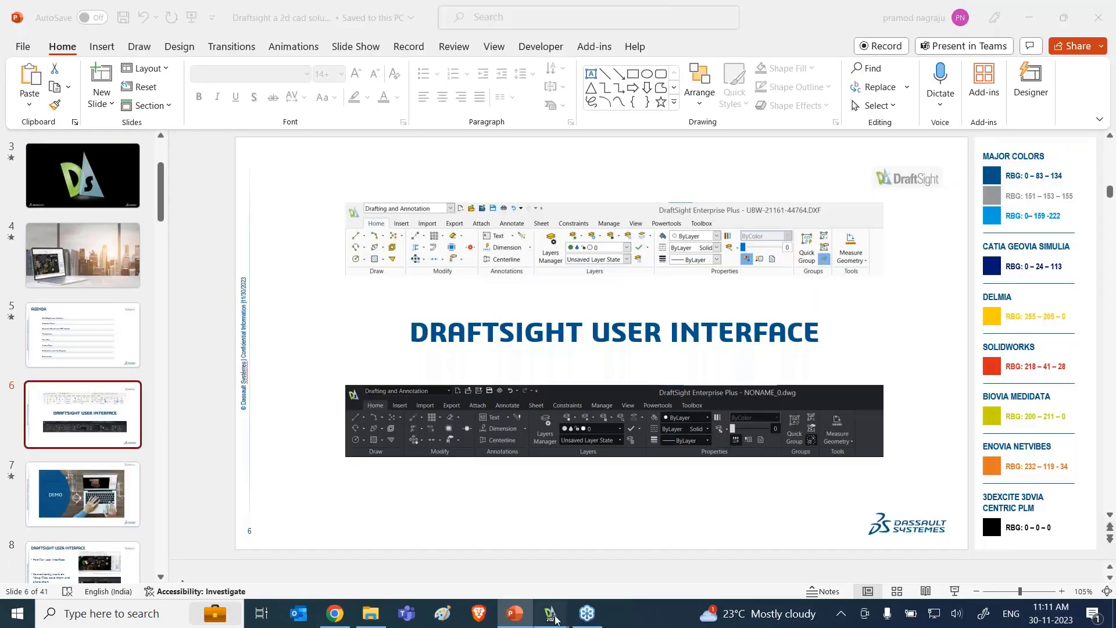
left_click(106, 560)
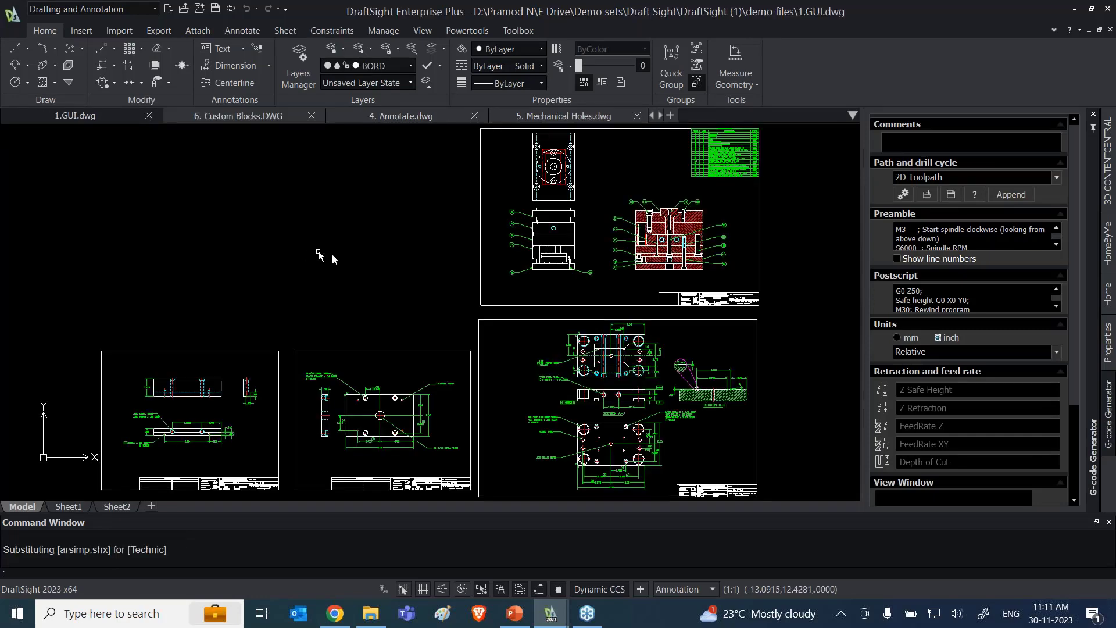
scroll(332, 254, "down", 1)
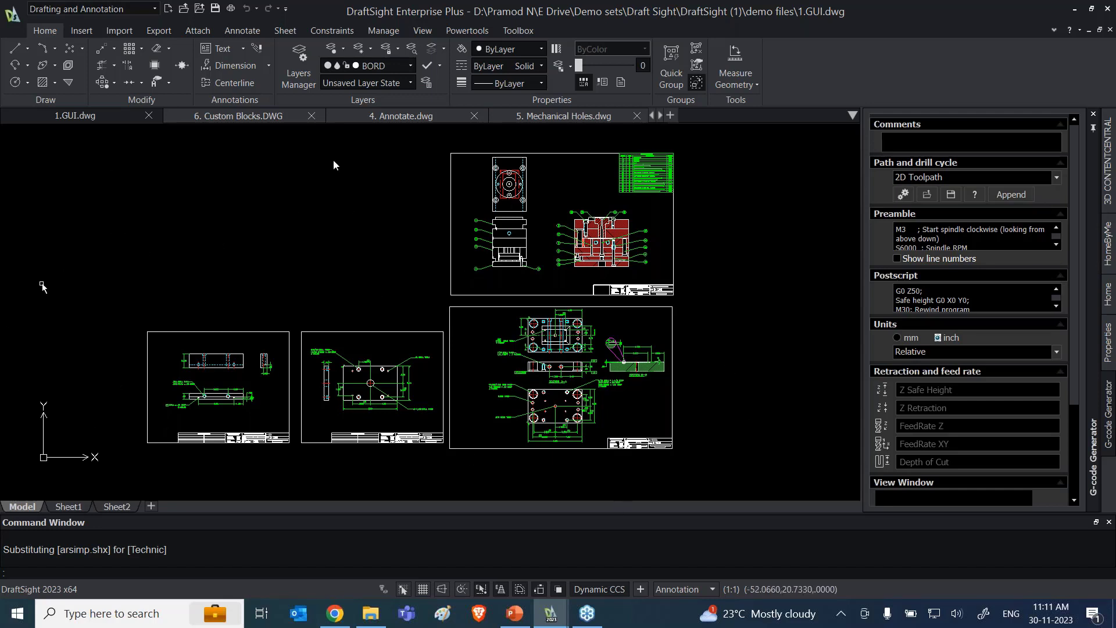
scroll(442, 360, "down", 1)
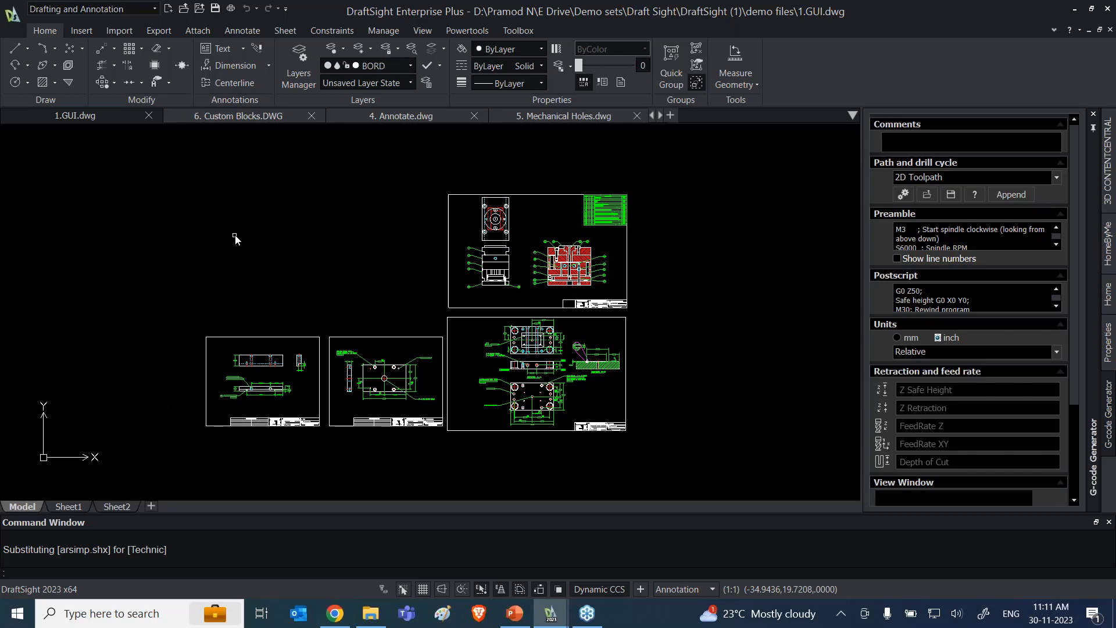
Step: Review the available workspaces while keeping Drafting and Annotation, and look through the Insert and Import commands before returning to the Home commands
left_click(155, 9)
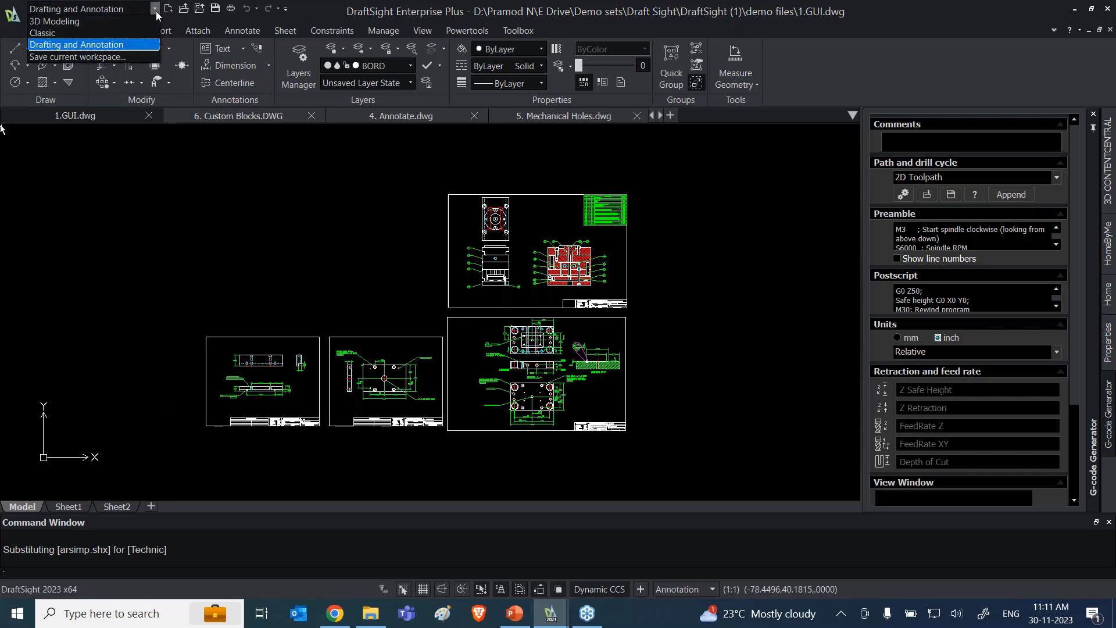
left_click(93, 51)
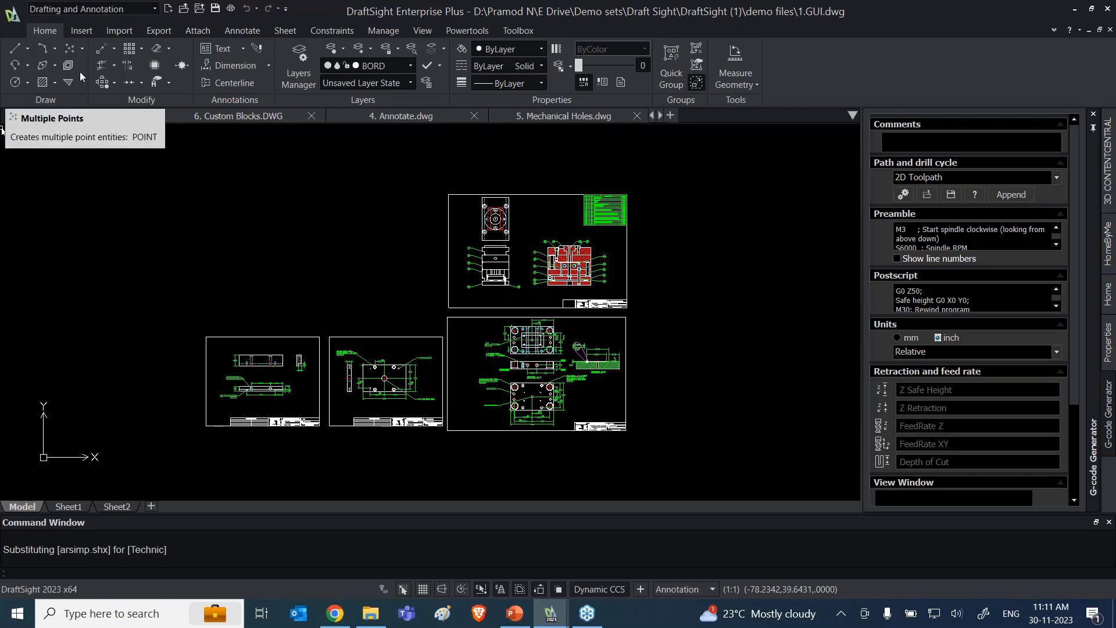
left_click(80, 31)
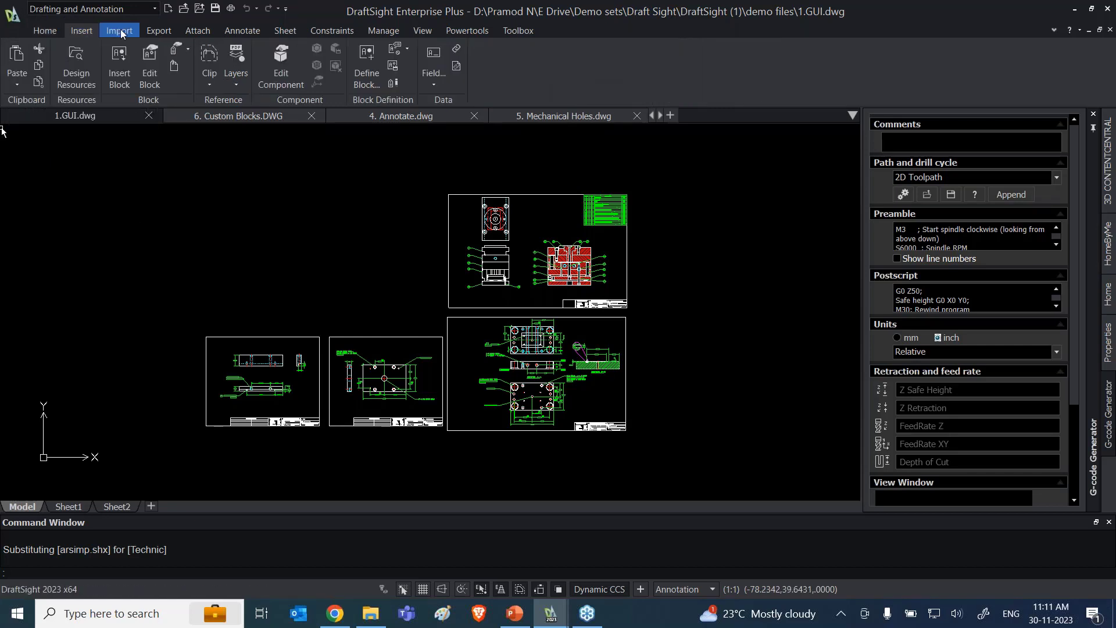
left_click(119, 31)
left_click(46, 32)
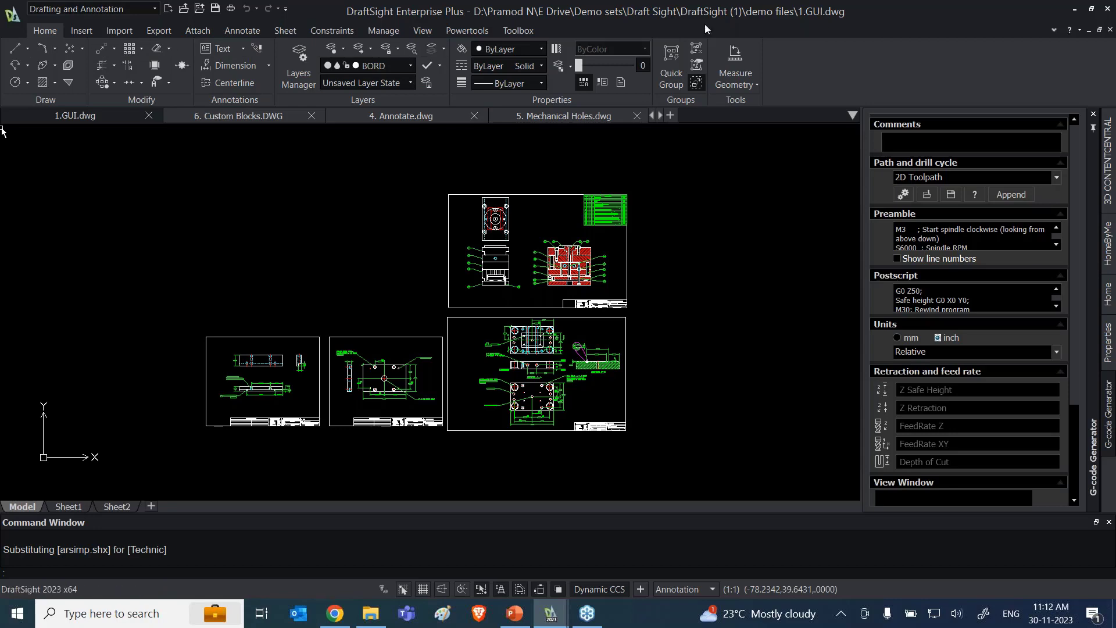
Step: Try the Classic and 3D Modeling workspaces, finishing back in the Drafting and Annotation workspace
left_click(155, 8)
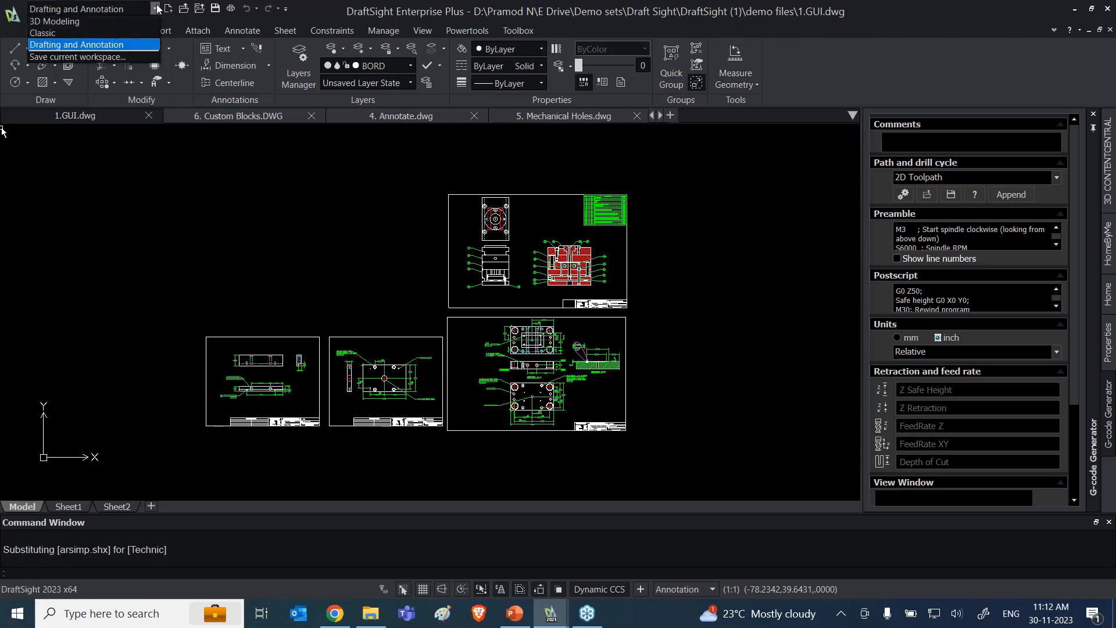
left_click(86, 32)
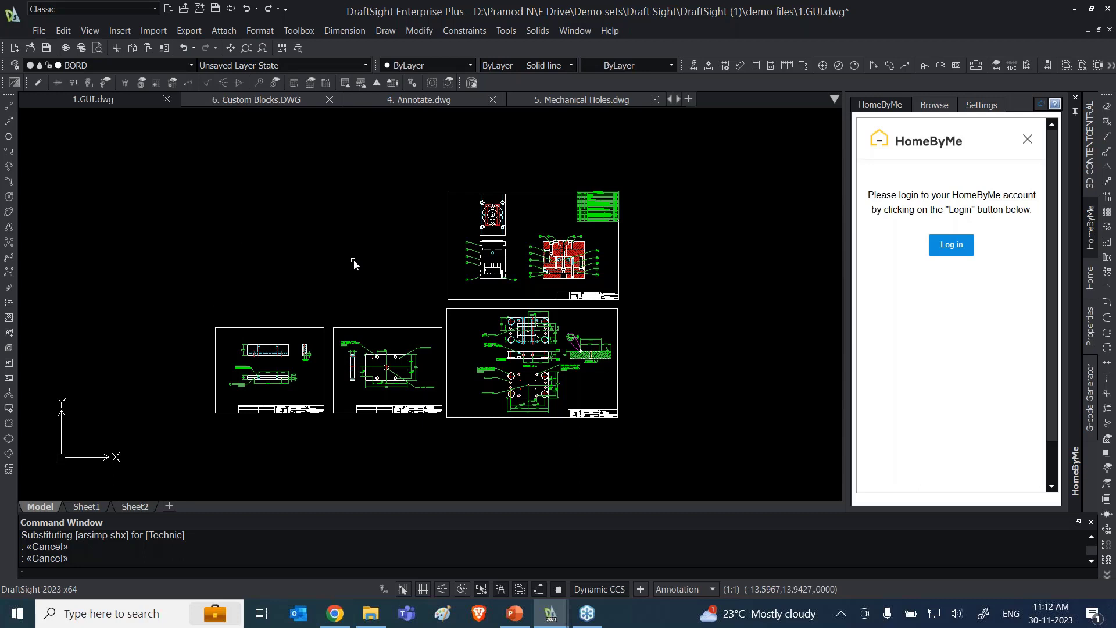
left_click(155, 8)
left_click(104, 20)
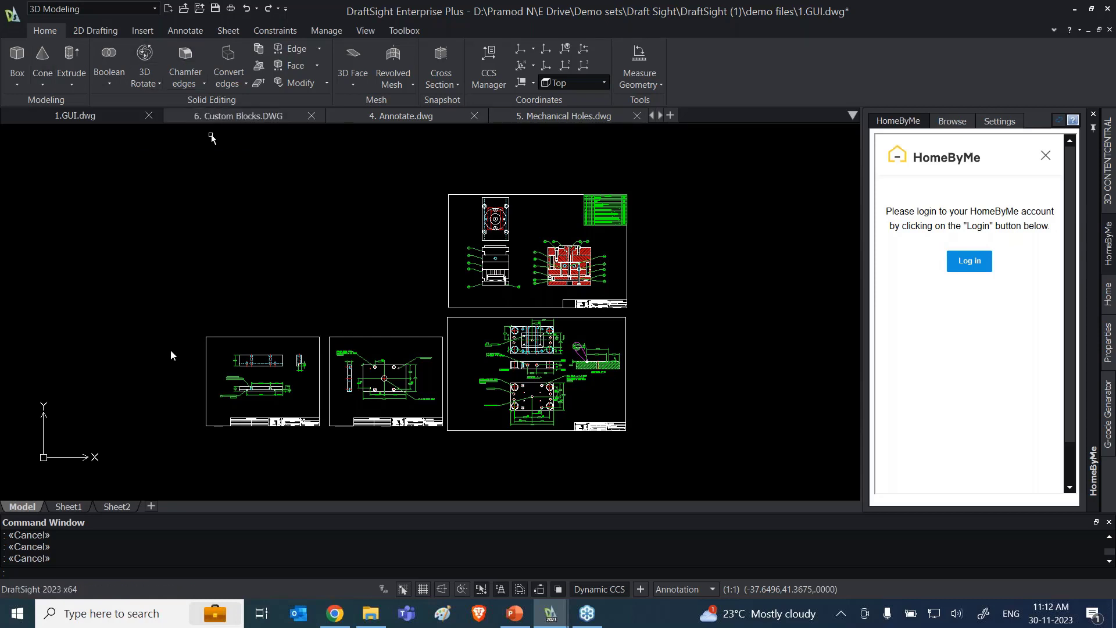
left_click(152, 8)
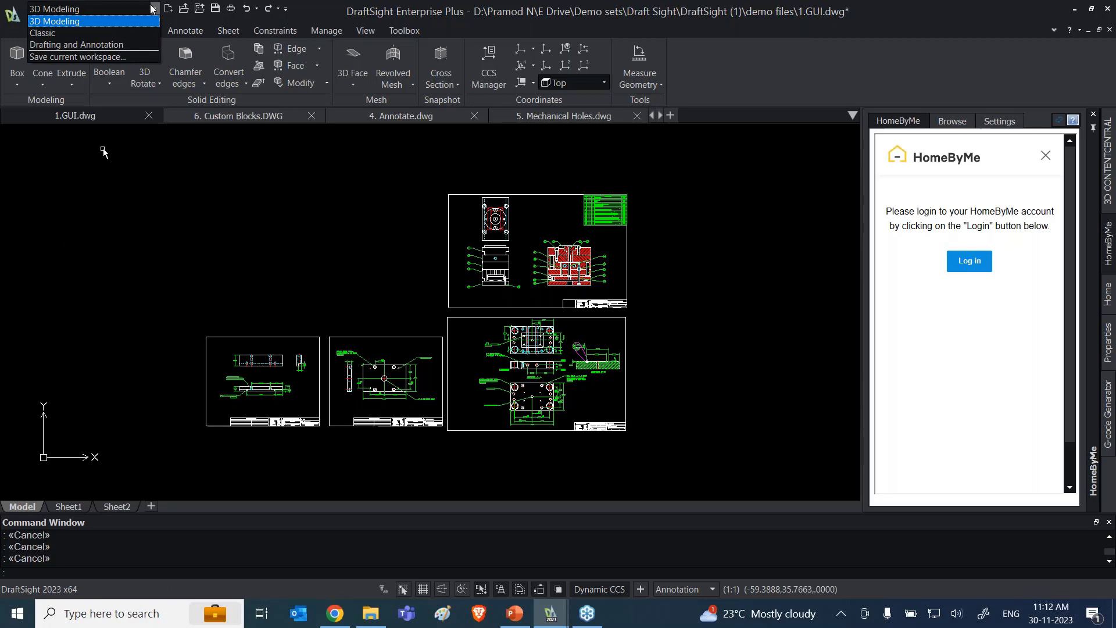
left_click(90, 45)
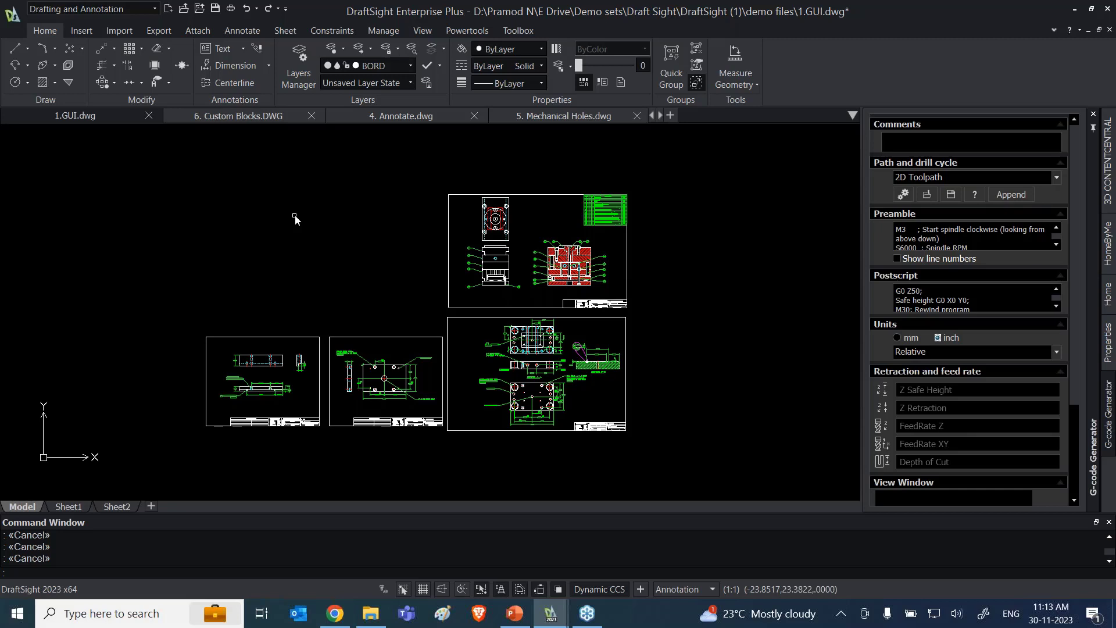
Step: Preview the command suggestions for L and for MOD in the drawing area without running a command
type("L")
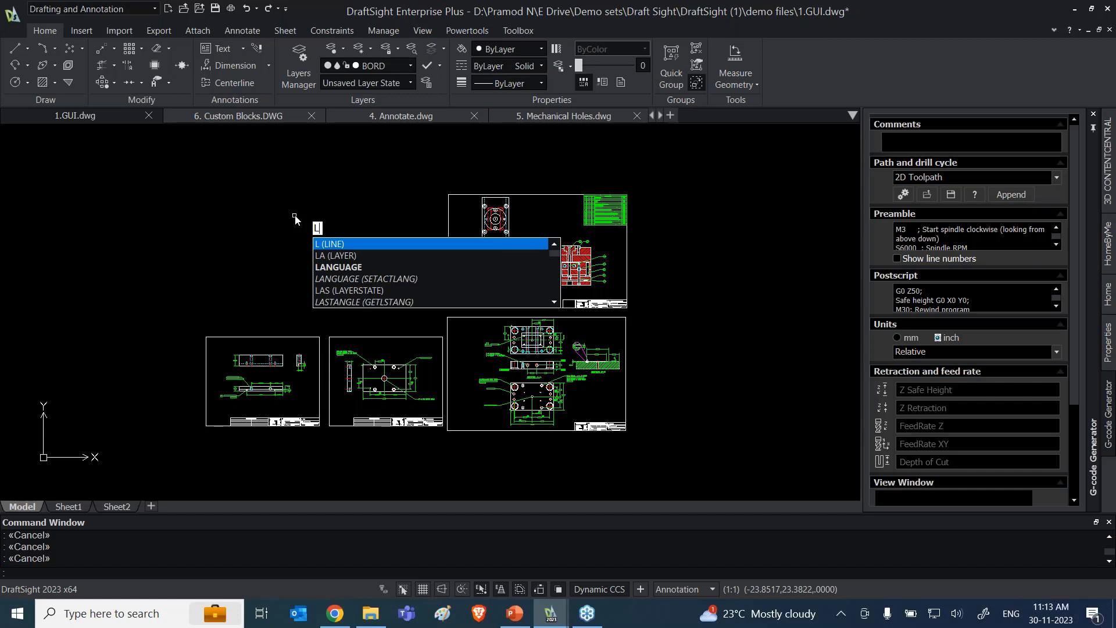
key("Escape")
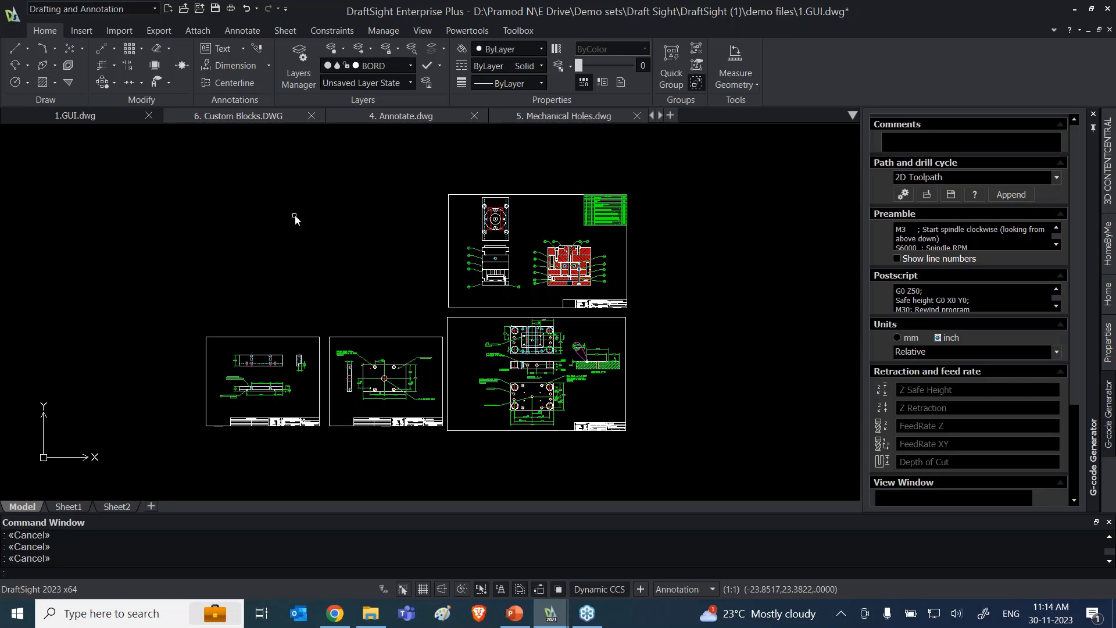
type("l")
key("BackSpace")
type("MOD")
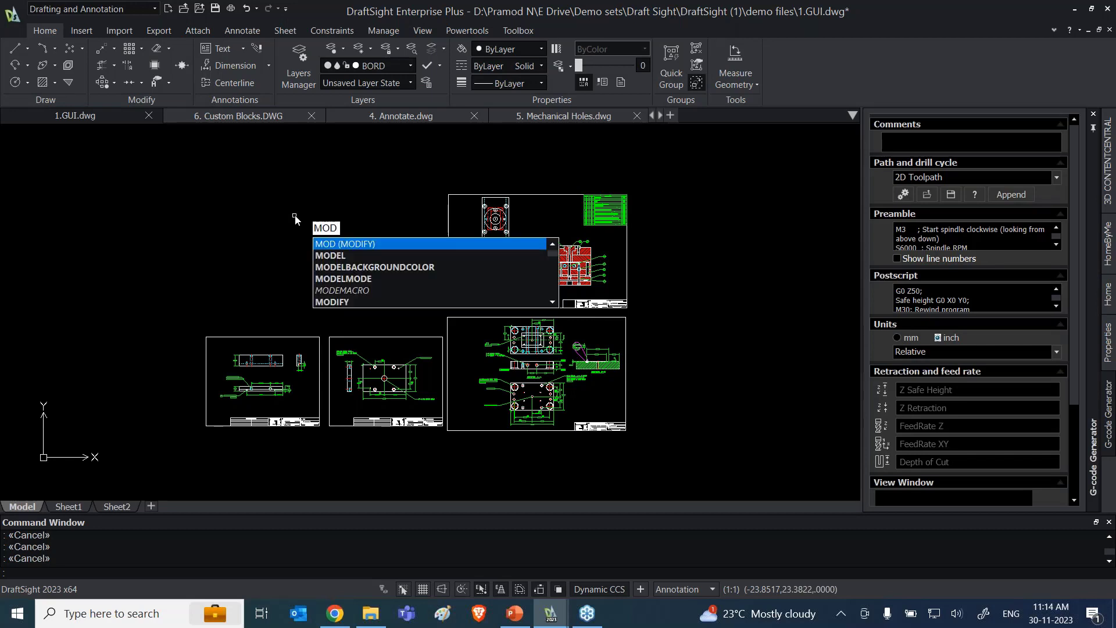
key("Escape")
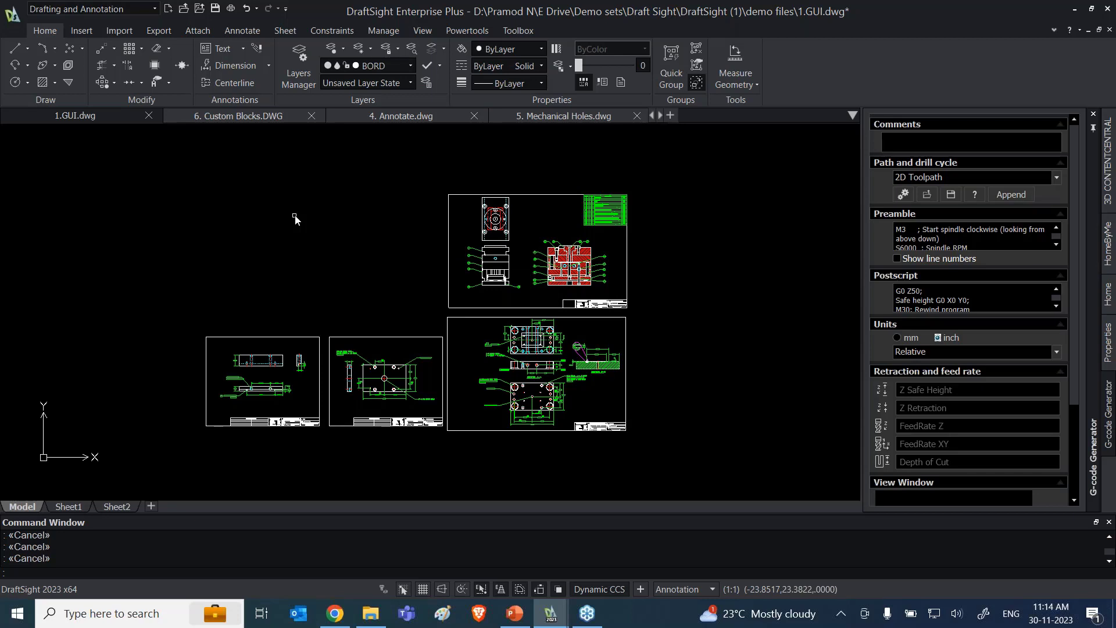
Step: Switch to PowerPoint and start the slide show from slide 8, the DraftSight User Interface summary
left_click(515, 611)
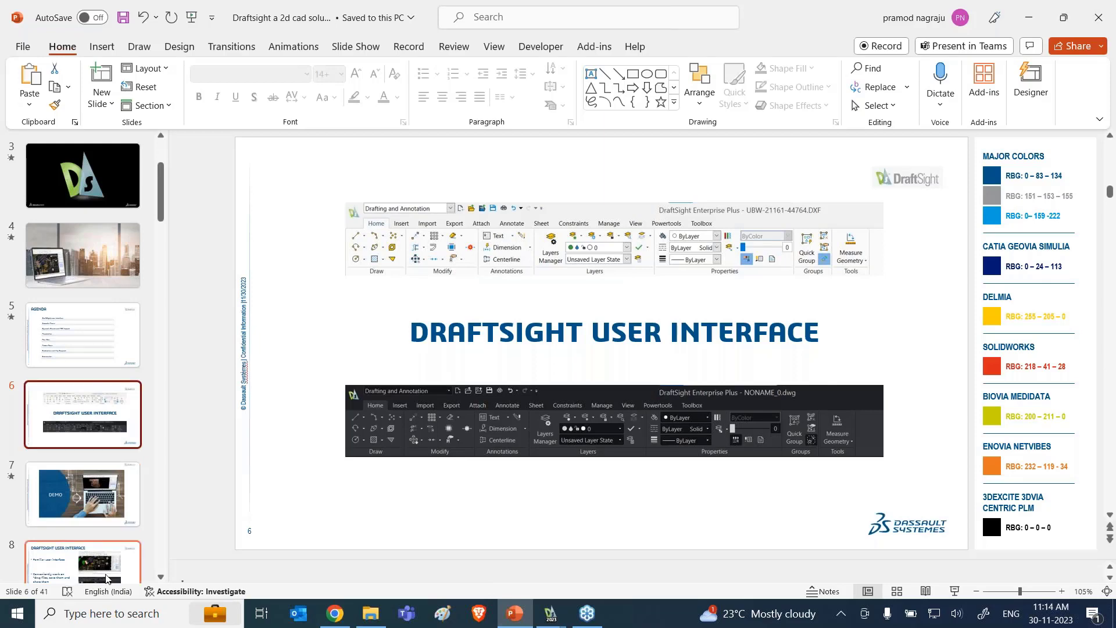
left_click(105, 577)
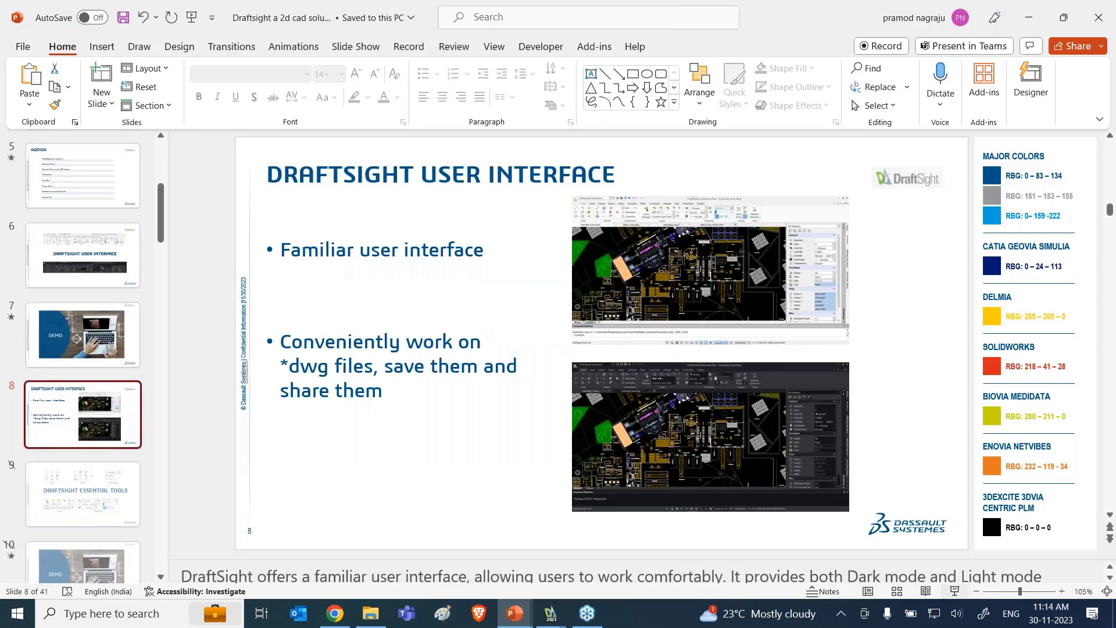
key("shift+F5")
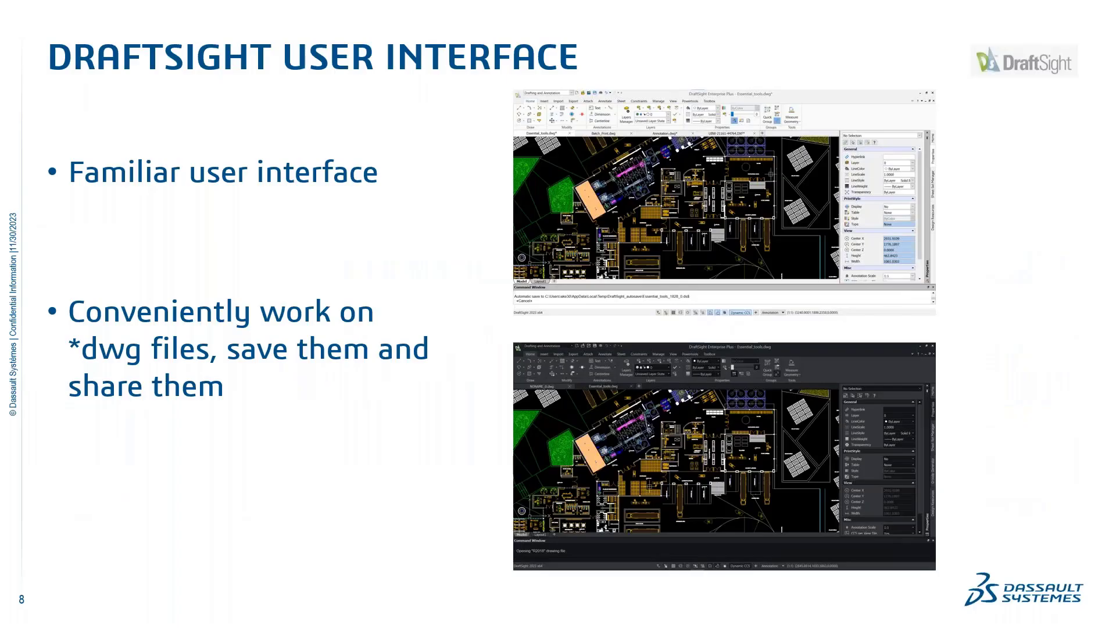
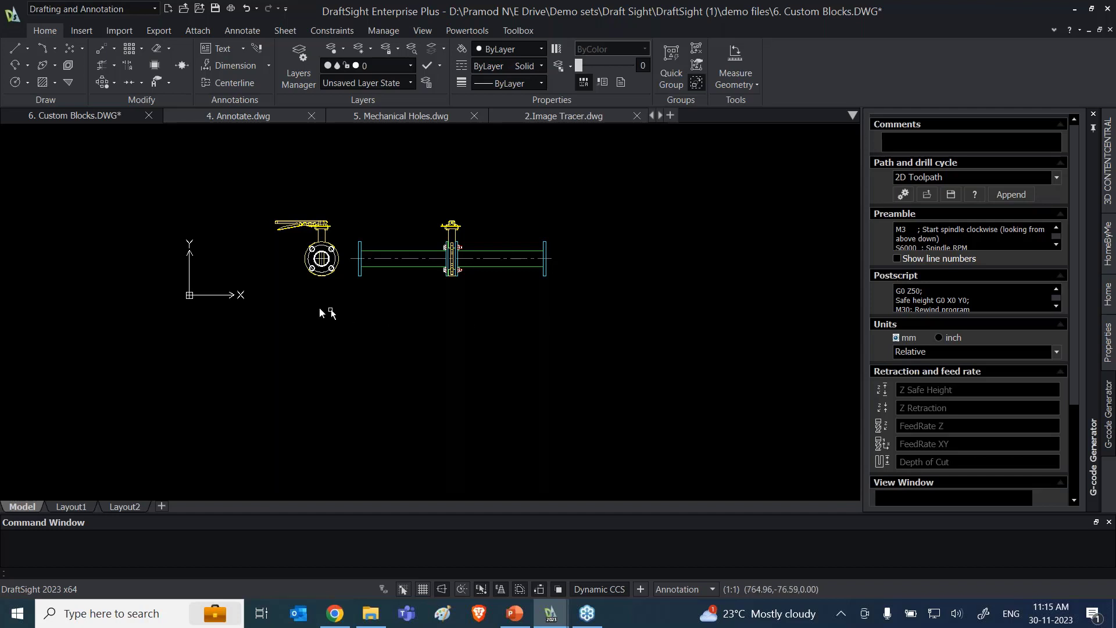
Step: Copy the valve and pipe custom block and paste a duplicate in the empty area to its right
left_click(327, 279)
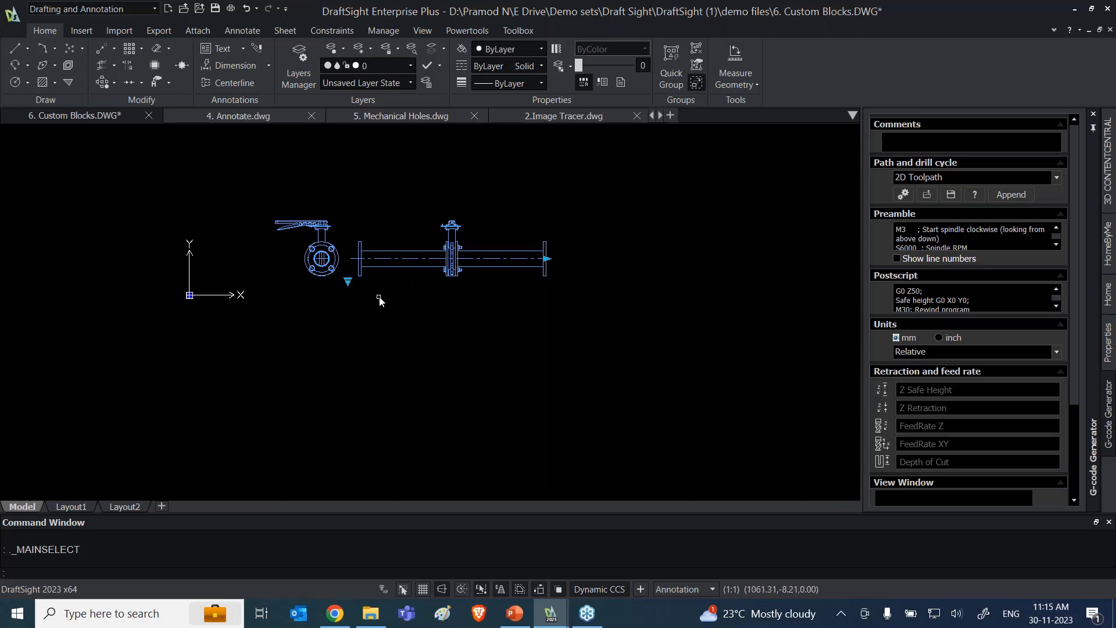
key("ctrl+c")
scroll(394, 304, "down", 3)
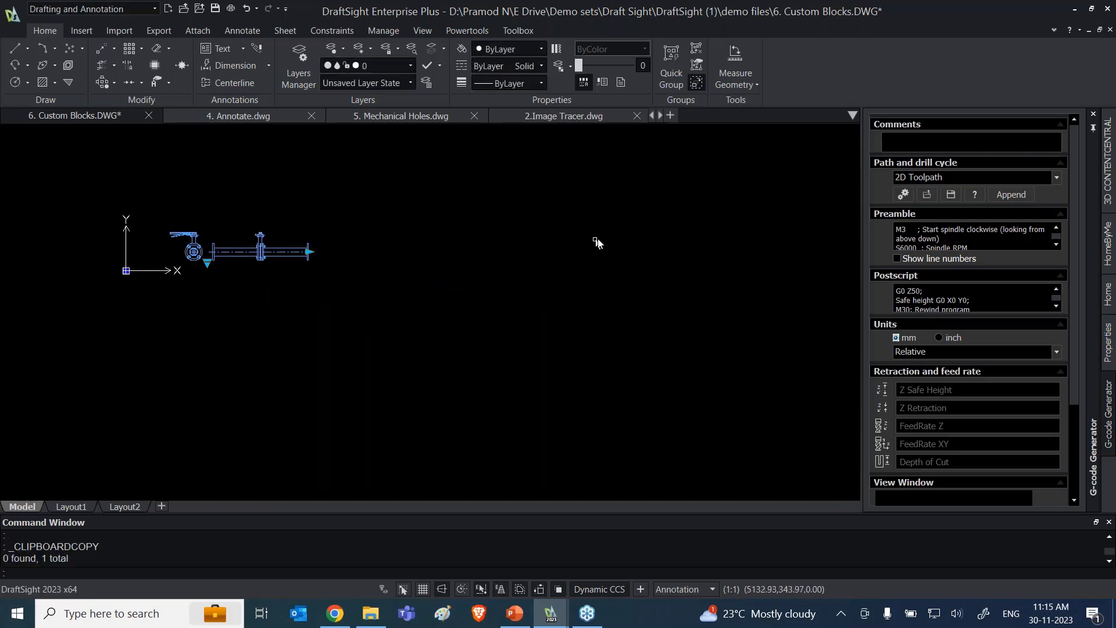
key("ctrl+v")
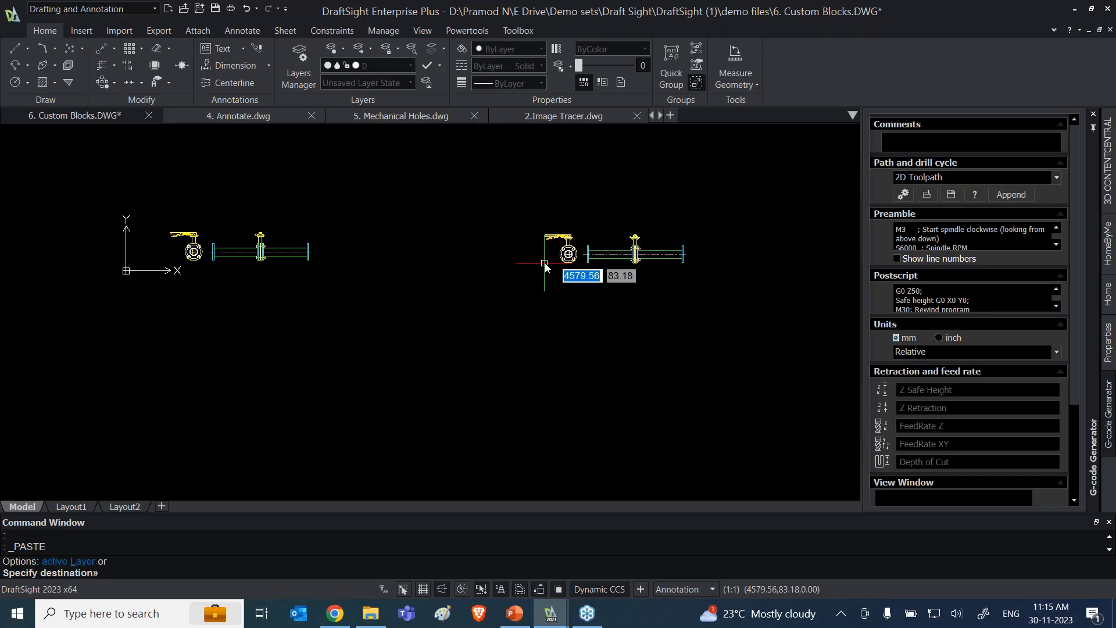
left_click(544, 262)
Step: Switch the pasted duplicate block's visibility state to Side View and clear the selection
left_click(573, 263)
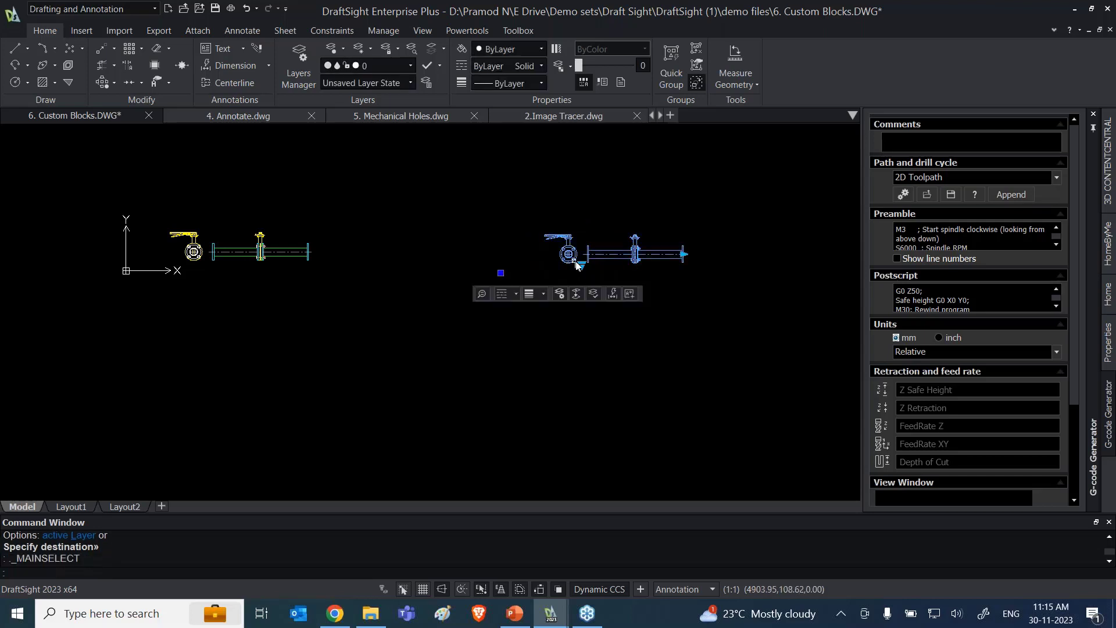
left_click(580, 266)
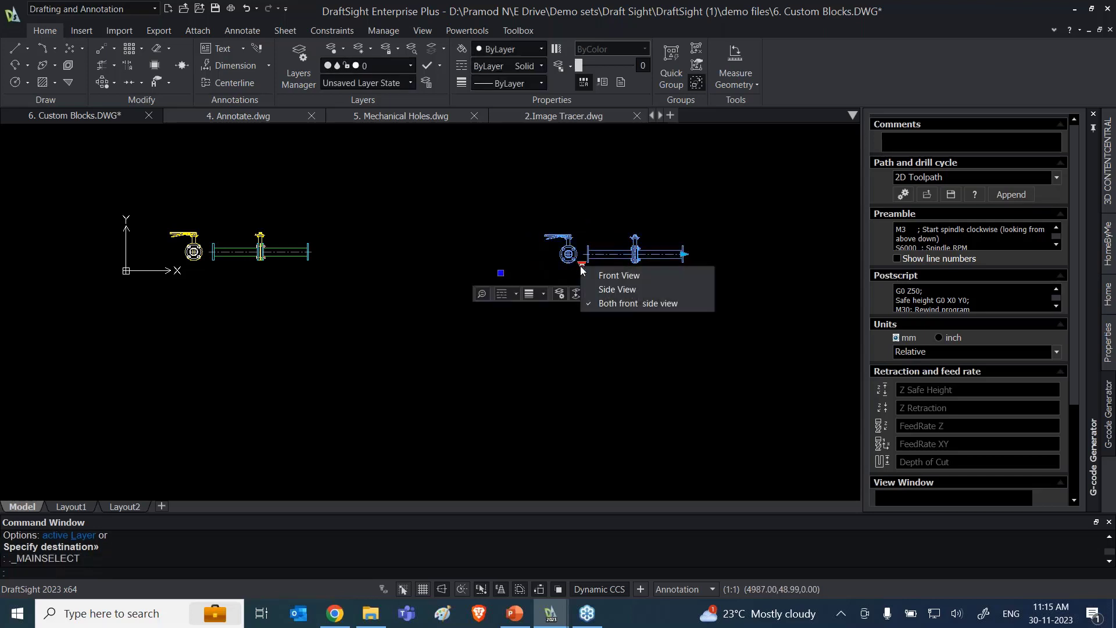
left_click(615, 289)
left_click(545, 357)
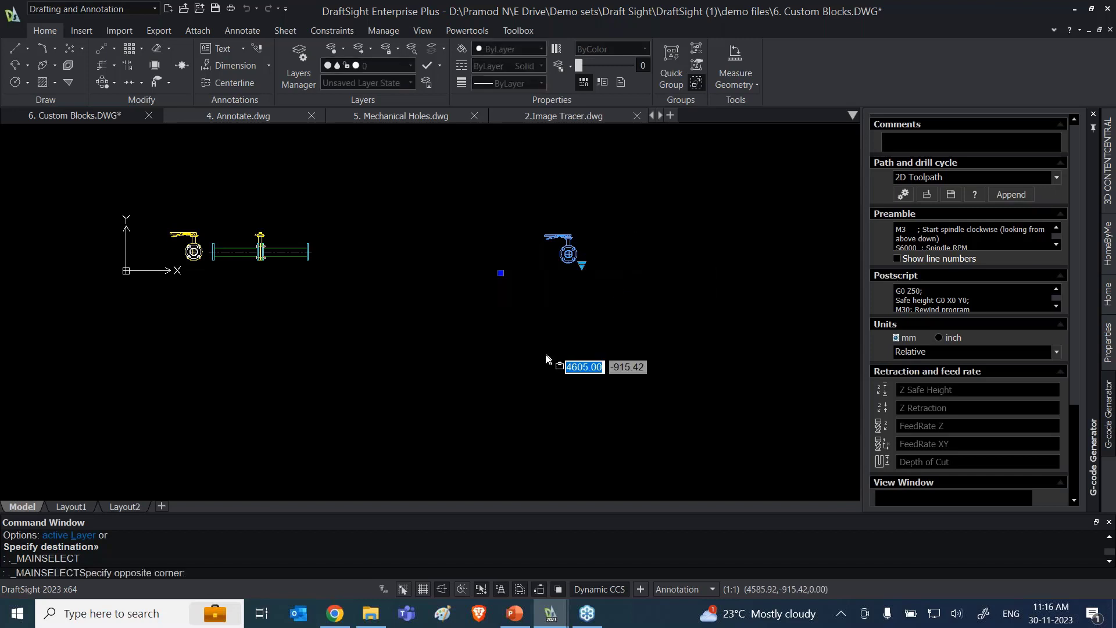
key("Escape")
key("Escape")
key("Escape")
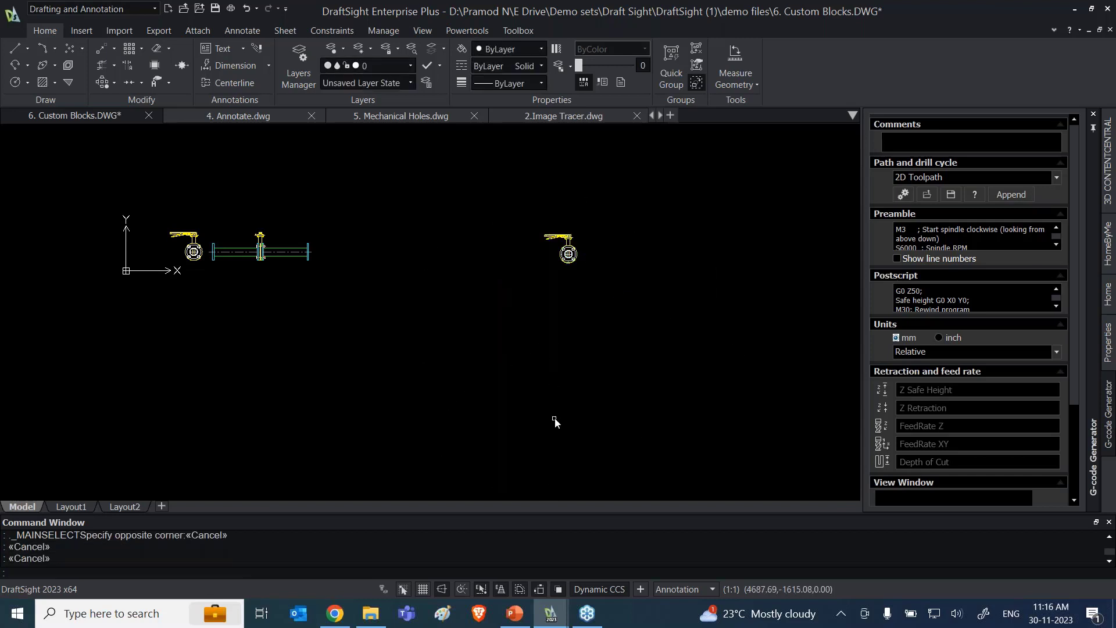
Step: Paste another copy of the valve block below the first duplicate and set its visibility state to Front View
key("ctrl+v")
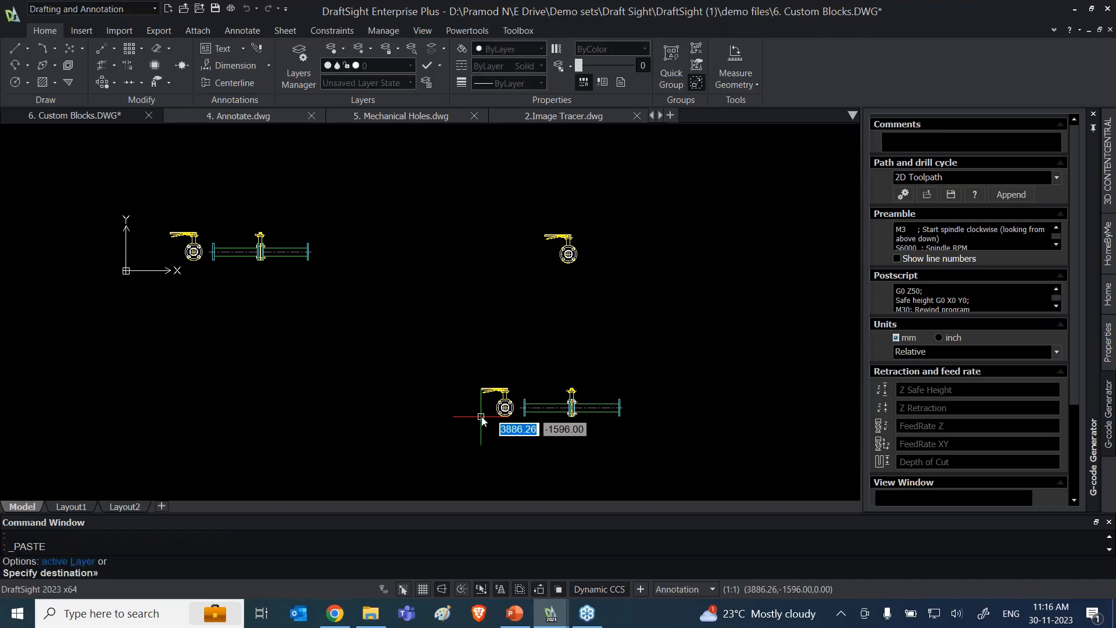
left_click(493, 416)
left_click(516, 417)
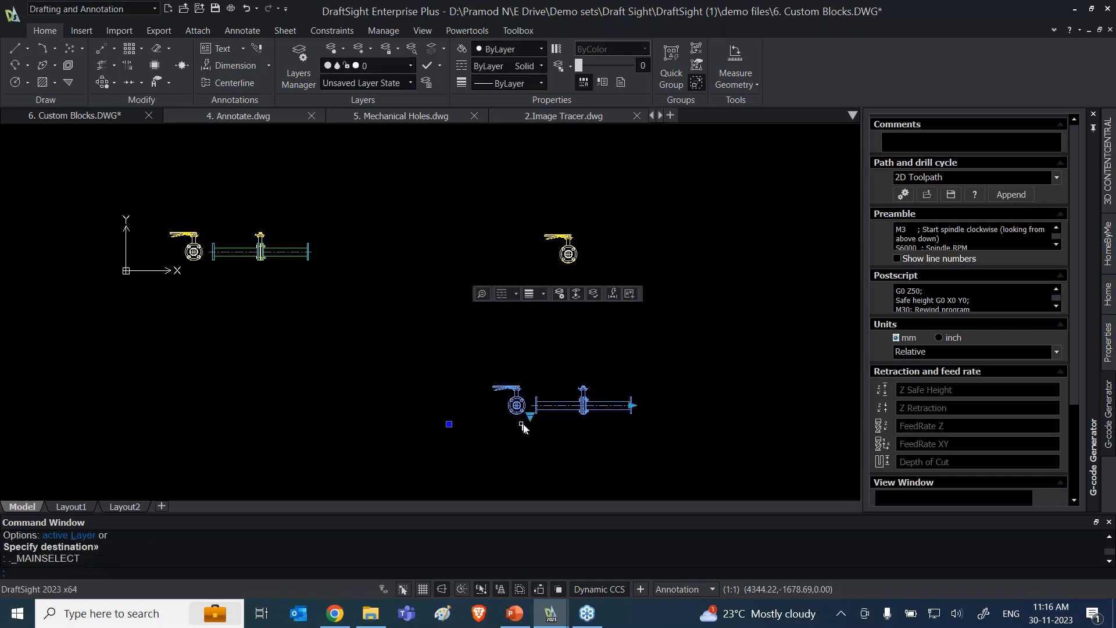
left_click(531, 418)
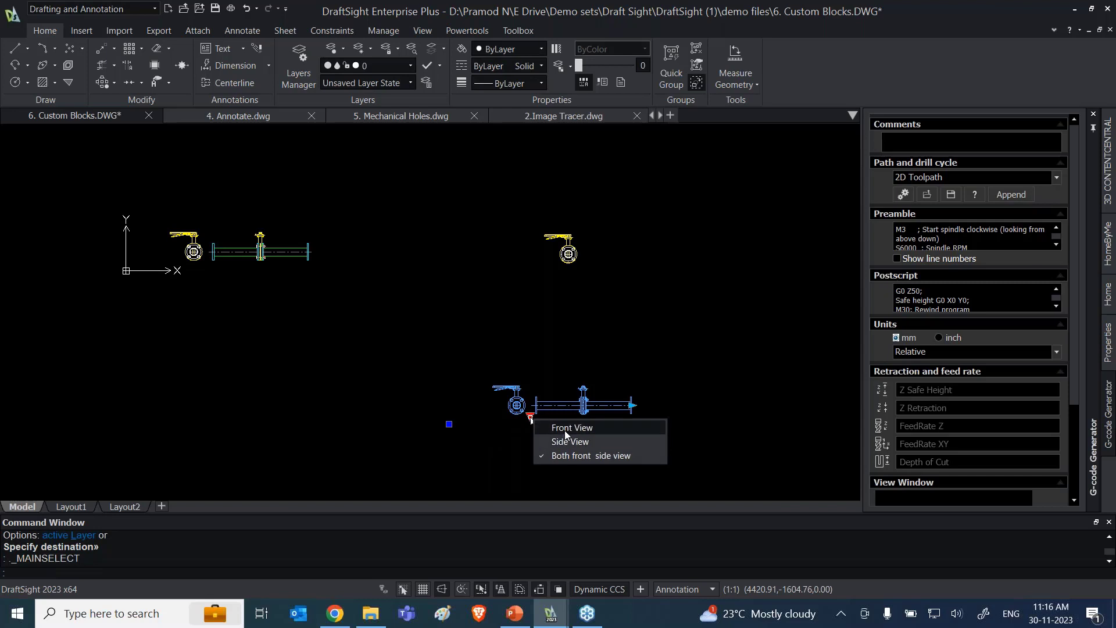
left_click(564, 430)
left_click(381, 399)
key("Escape")
key("Escape")
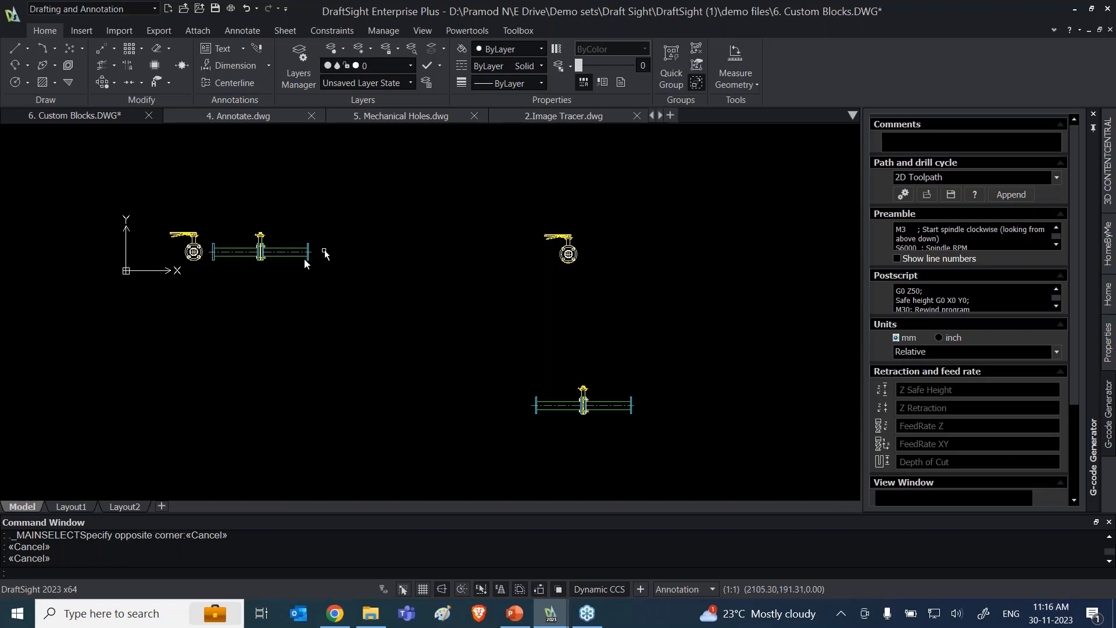
Step: Stretch the original valve block's pipe horizontally outward to the second length increment and deselect the block
scroll(202, 250, "up", 2)
scroll(202, 250, "up", 1)
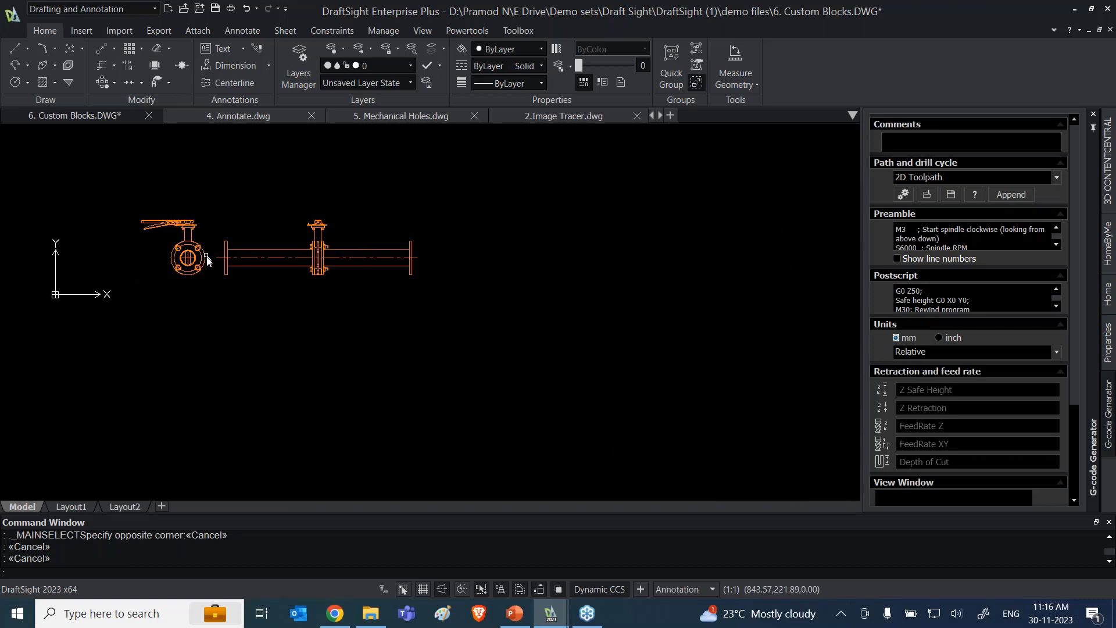
left_click(415, 268)
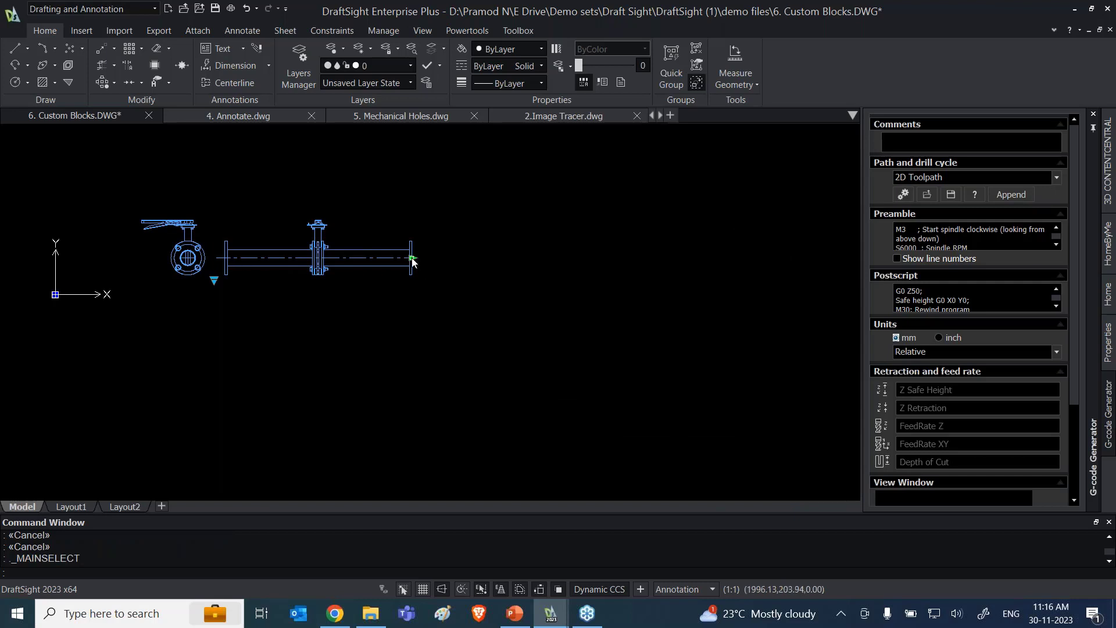
left_click(413, 258)
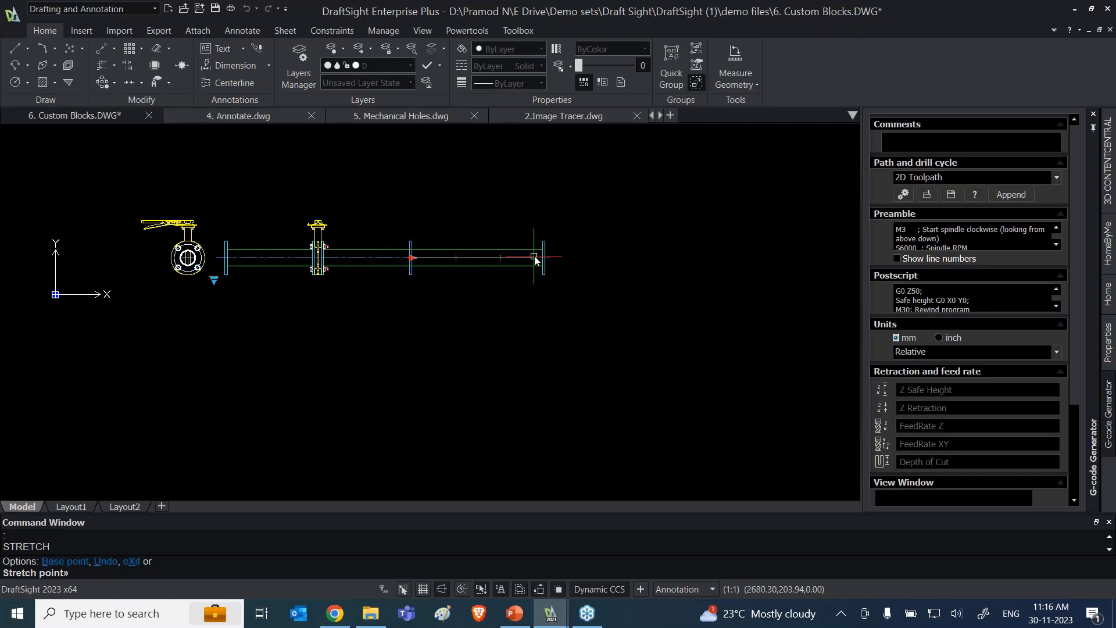
left_click(513, 350)
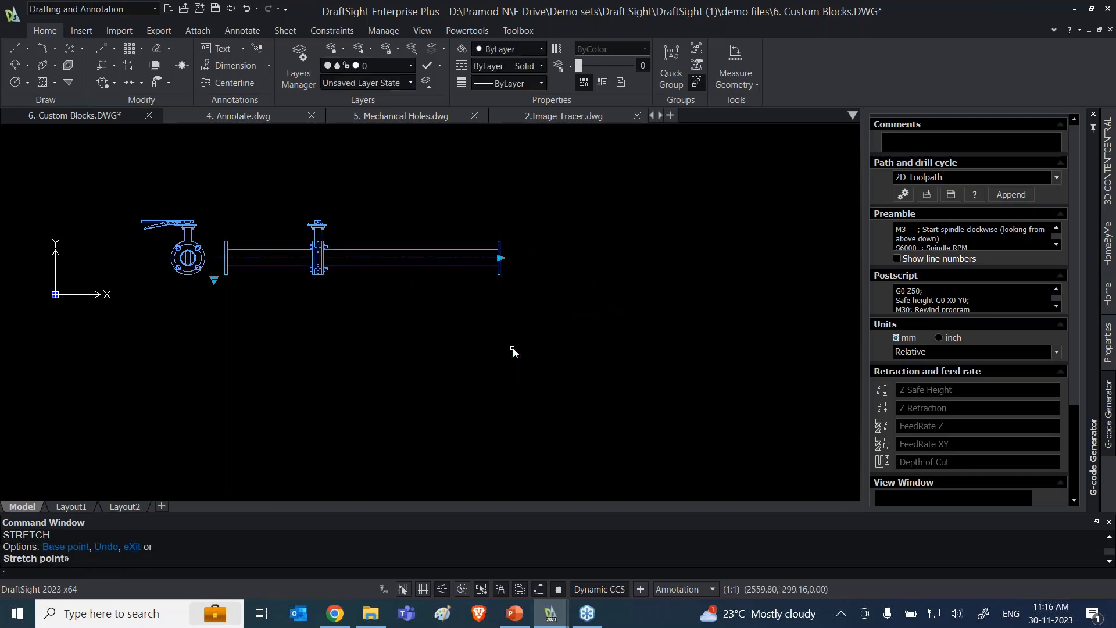
key("Escape")
key("Escape")
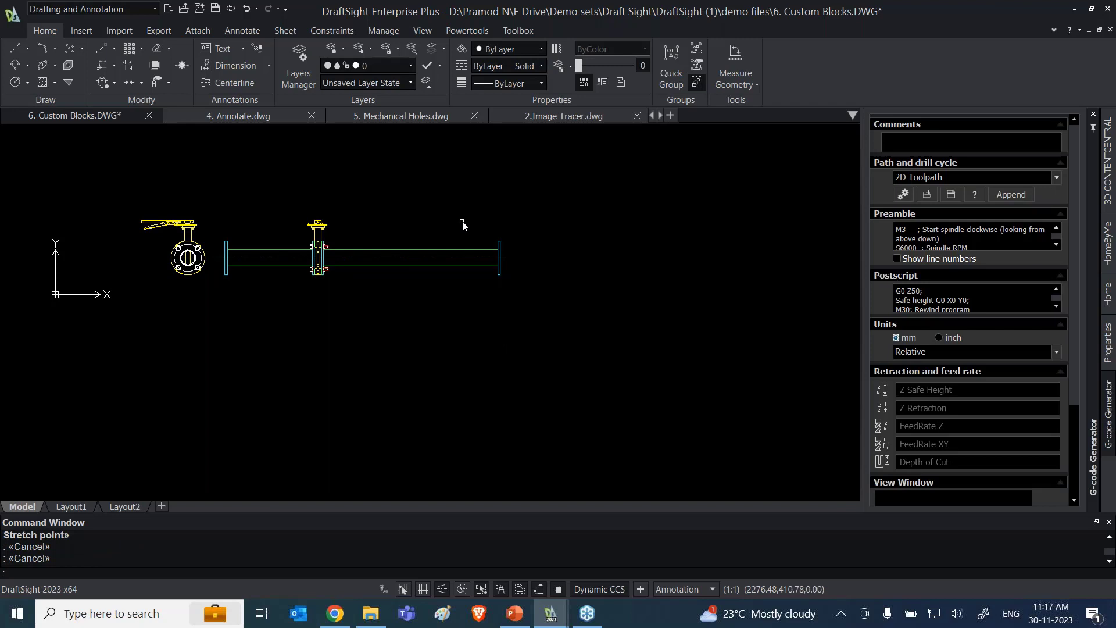
left_click(320, 172)
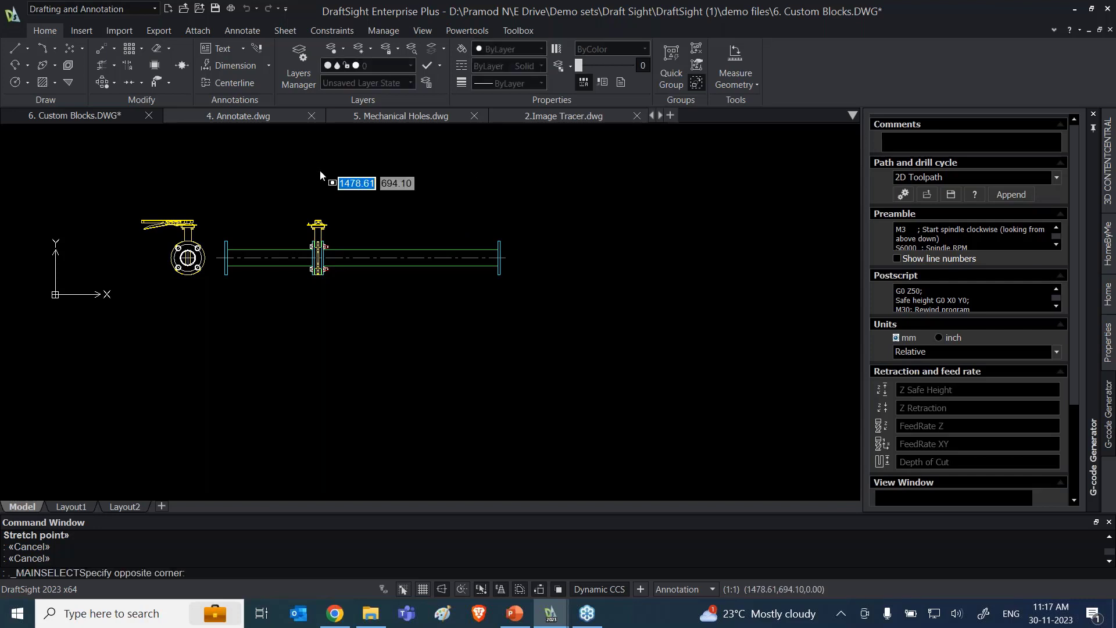
key("Escape")
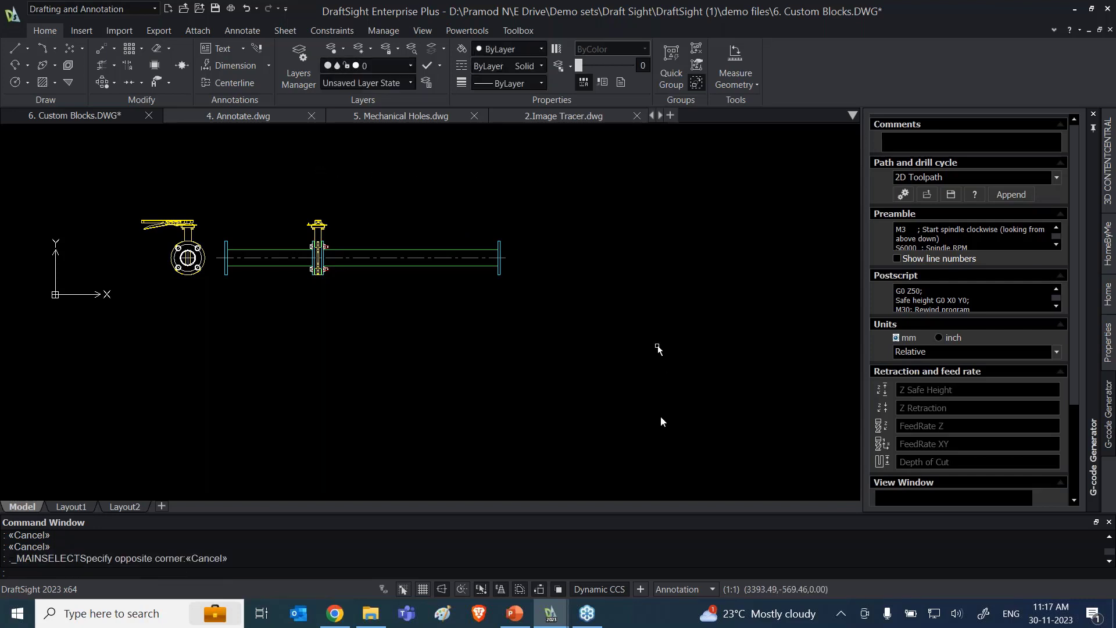
Step: Switch to PowerPoint, present from slide 13 to the Dynamic Blocks and PDF Import slide, and end the slide show
left_click(515, 612)
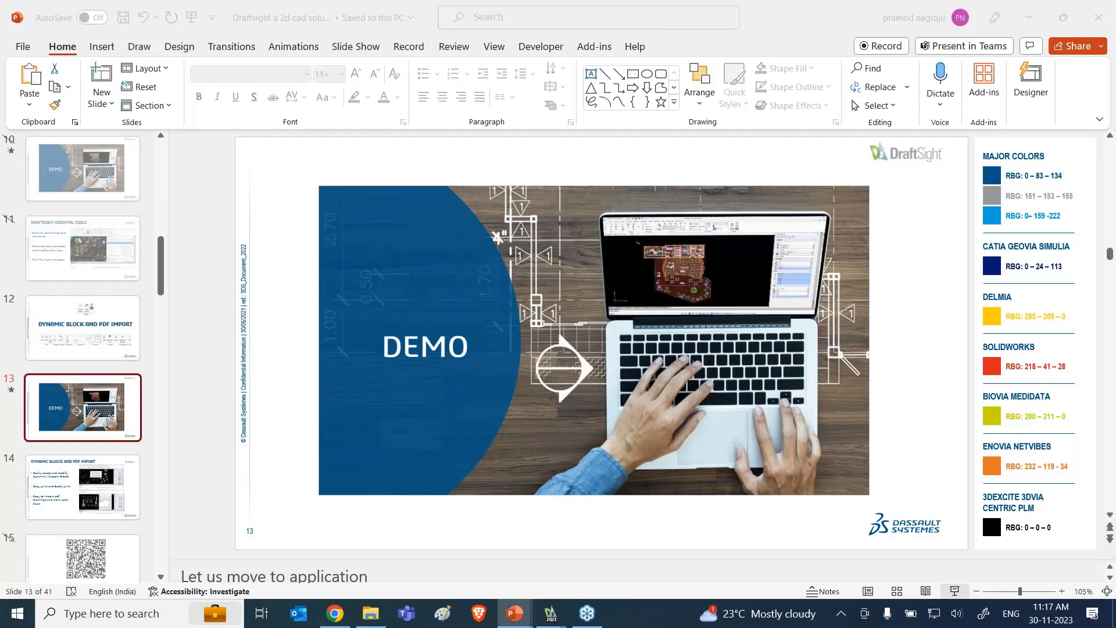
key("shift+F5")
key("Right")
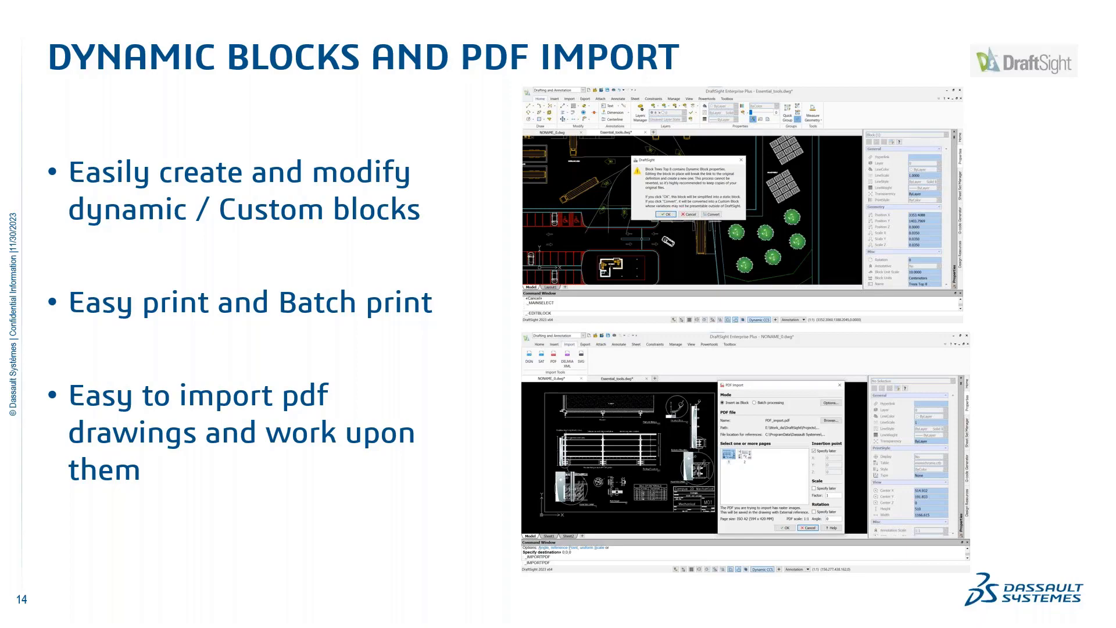
key("Escape")
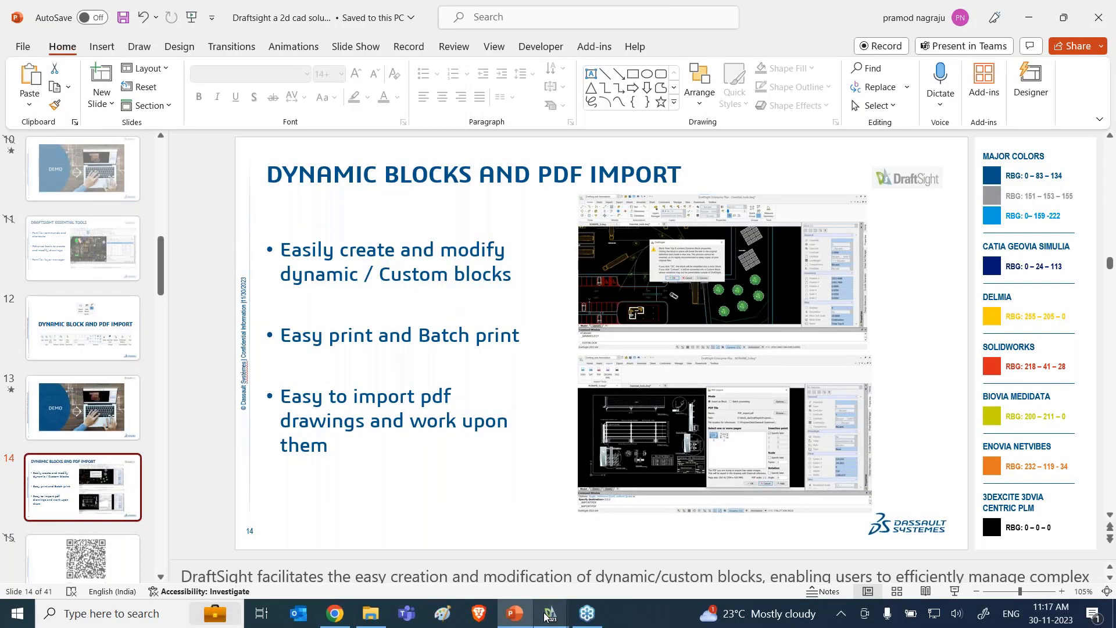
Step: Switch back to DraftSight and create a new blank drawing
left_click(551, 613)
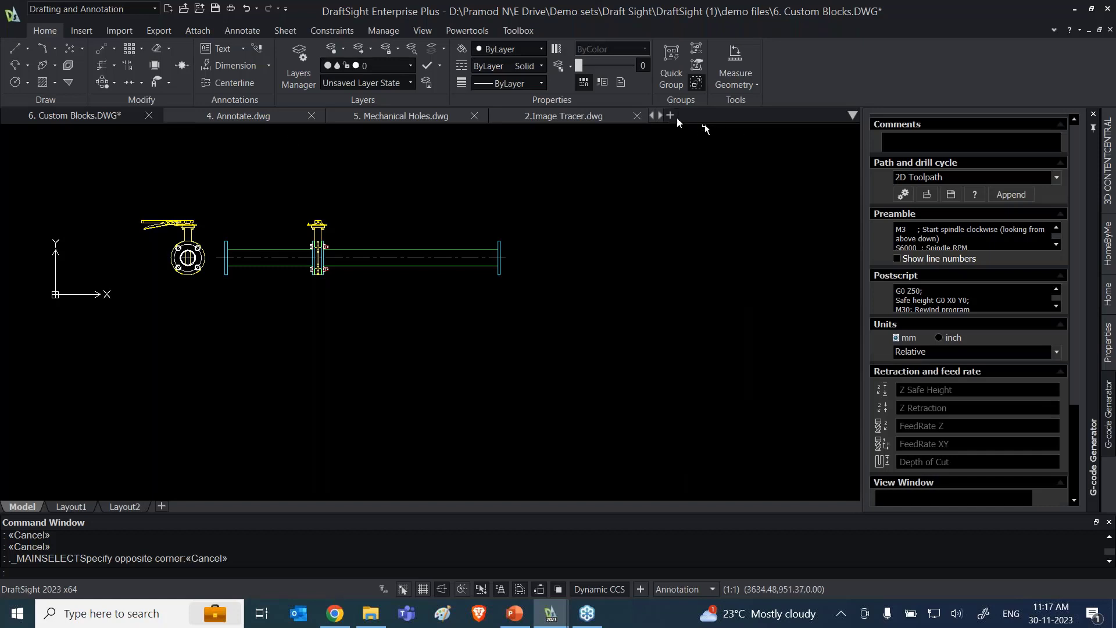
left_click(669, 116)
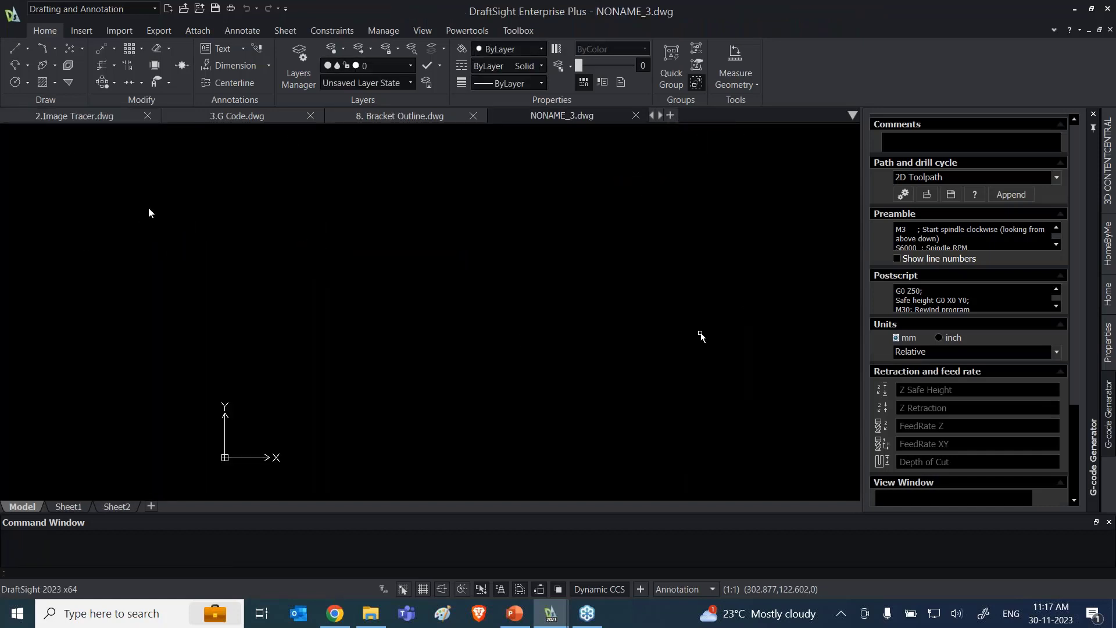
left_click(13, 14)
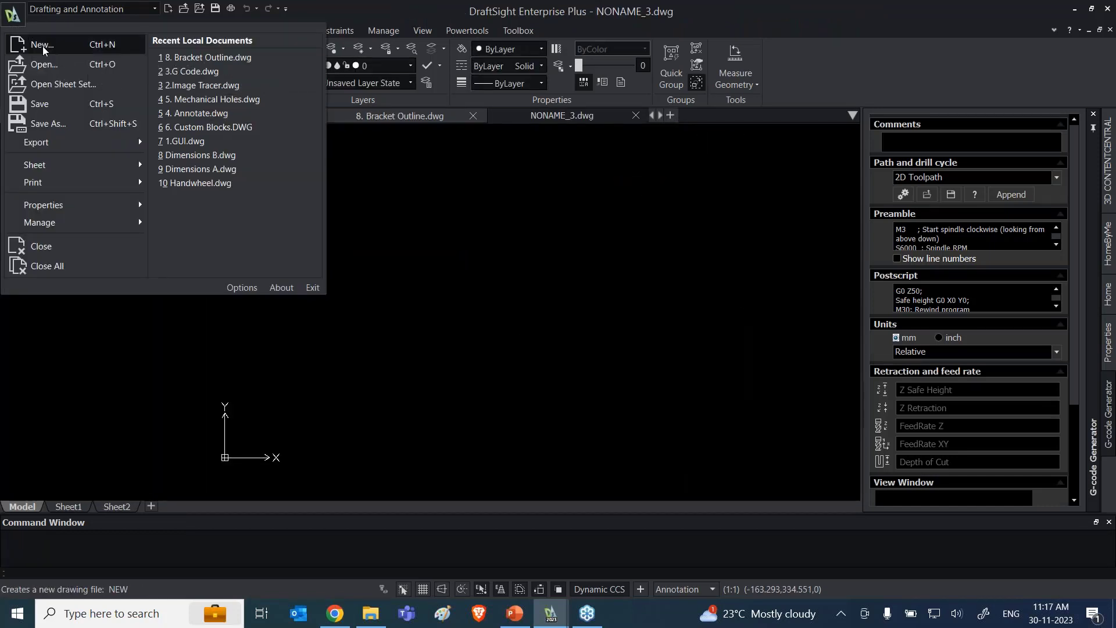
left_click(406, 167)
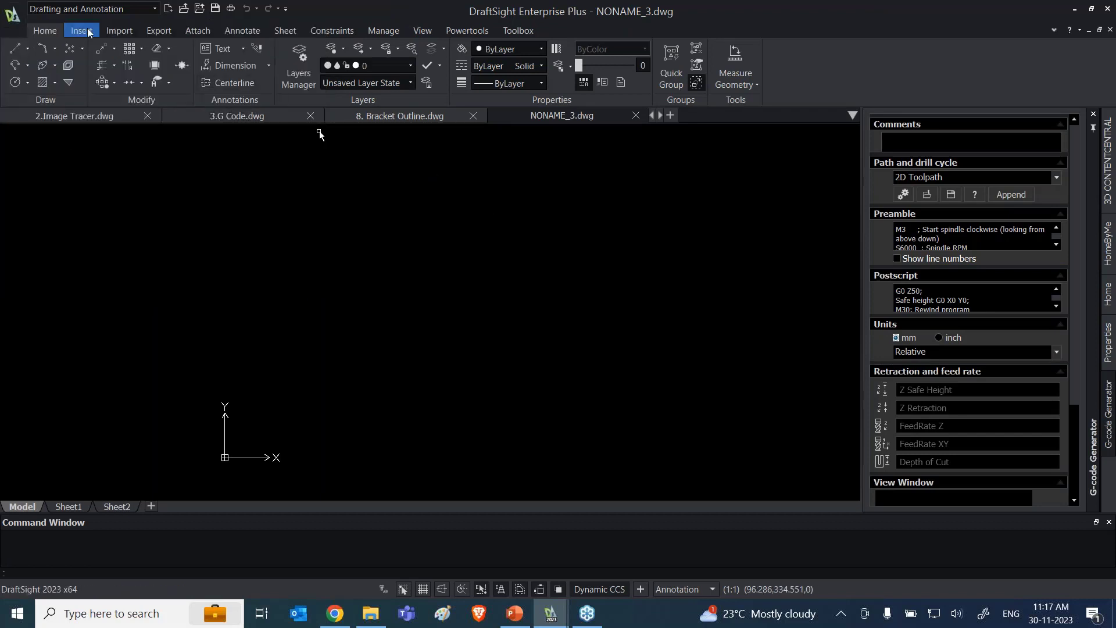
Step: Start a PDF import and load the FF-002 (1) floor plan PDF from the Downloads folder
left_click(117, 31)
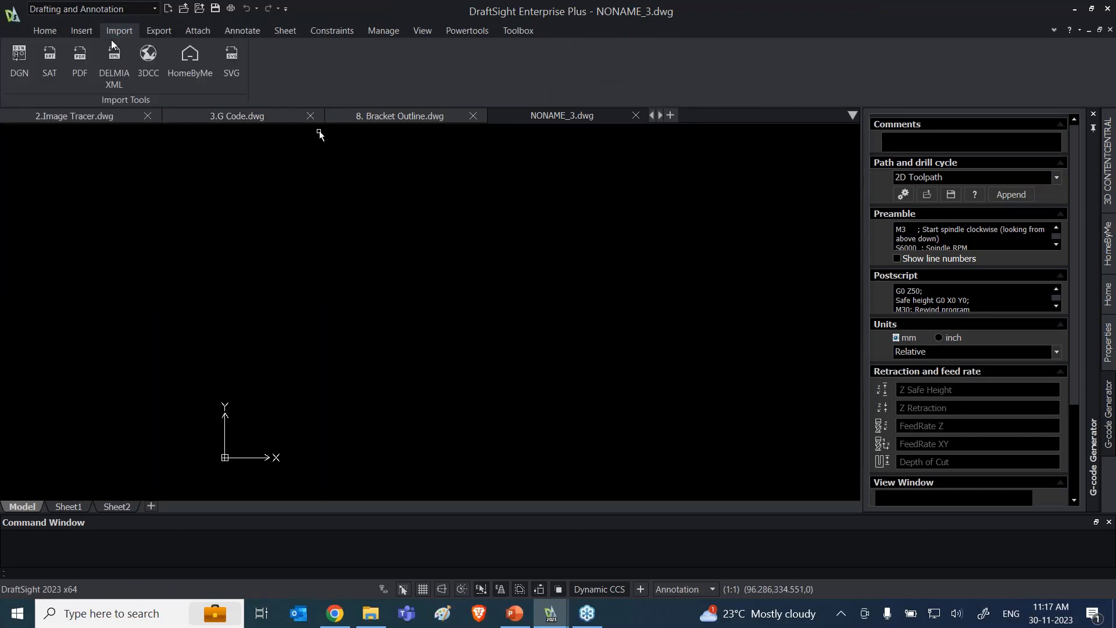
left_click(83, 64)
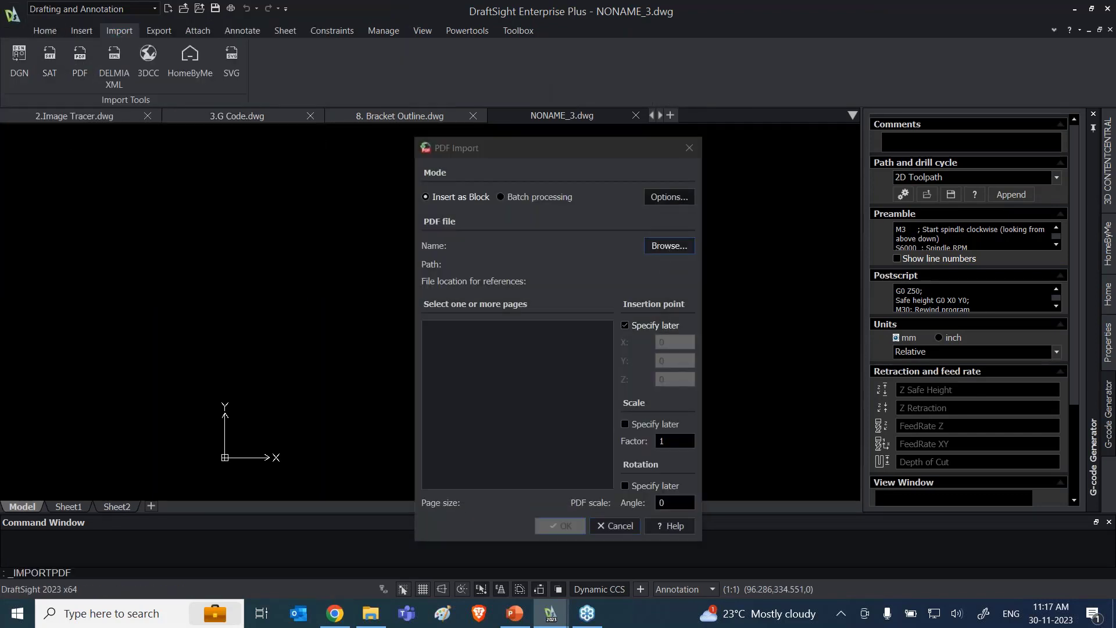
left_click(668, 249)
left_click(489, 299)
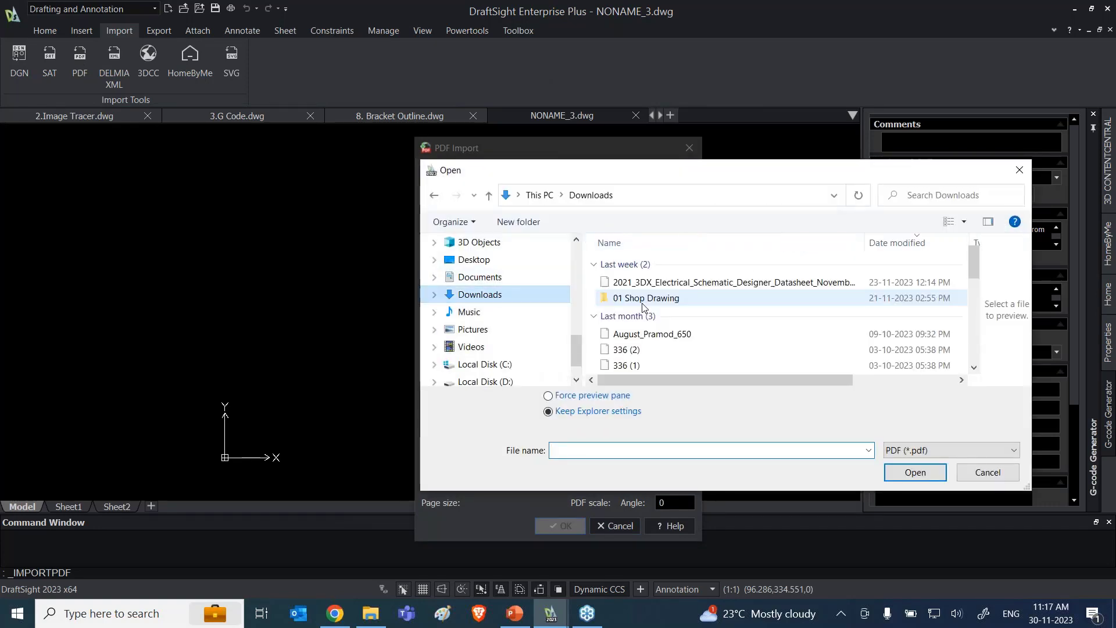
left_click_drag(627, 168, 453, 132)
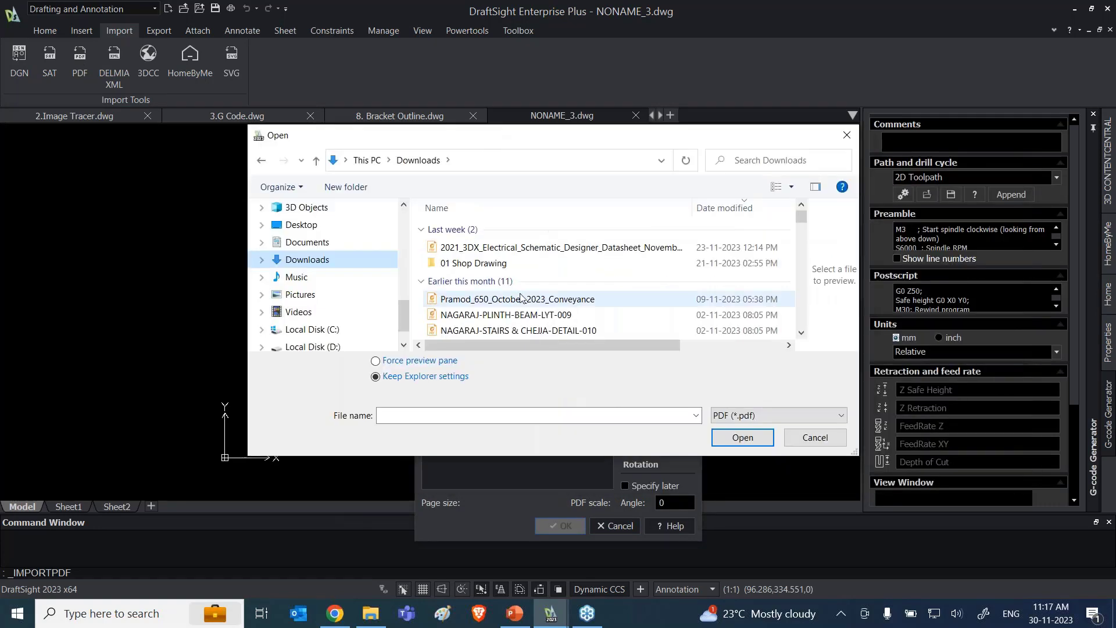
scroll(523, 301, "down", 3)
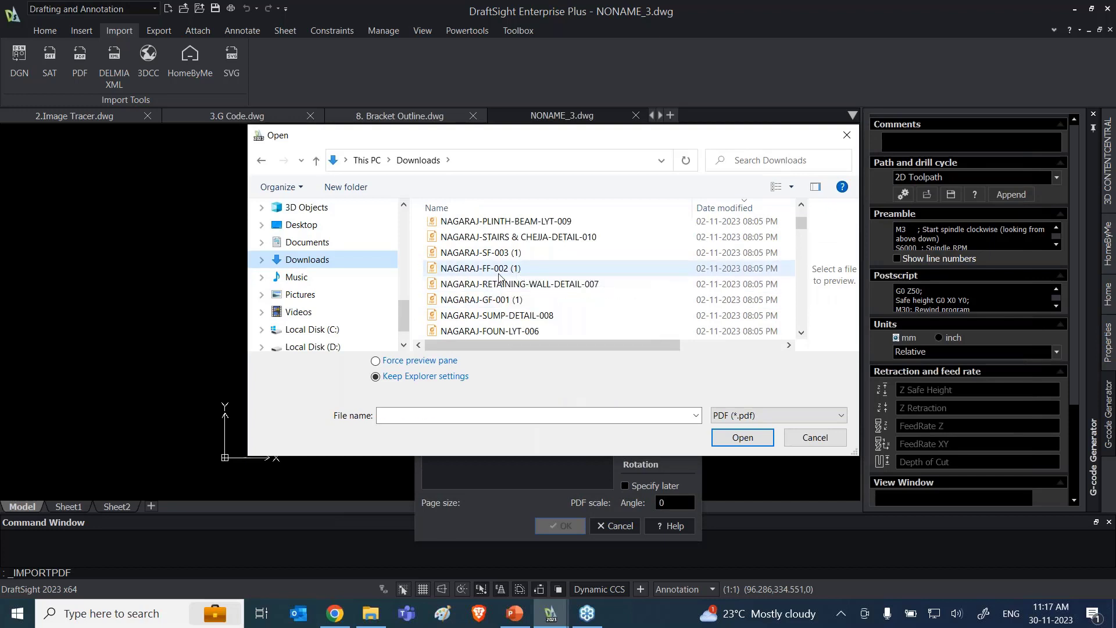
left_click(498, 273)
left_click(728, 441)
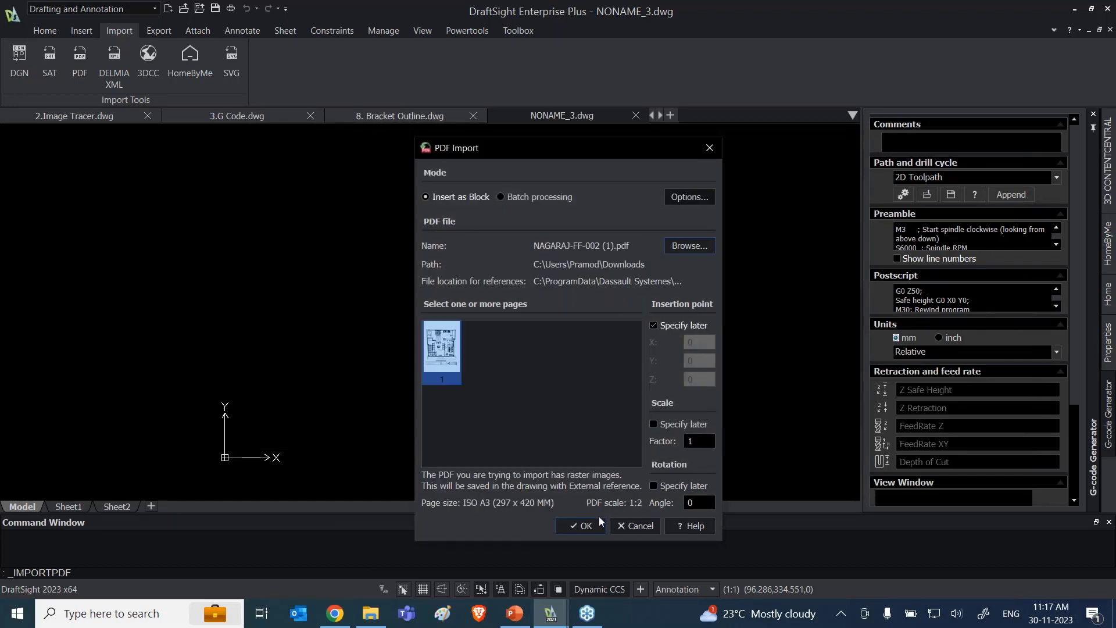
Step: Insert page 1 of the floor plan PDF as a block at the drawing's coordinate origin
left_click(592, 524)
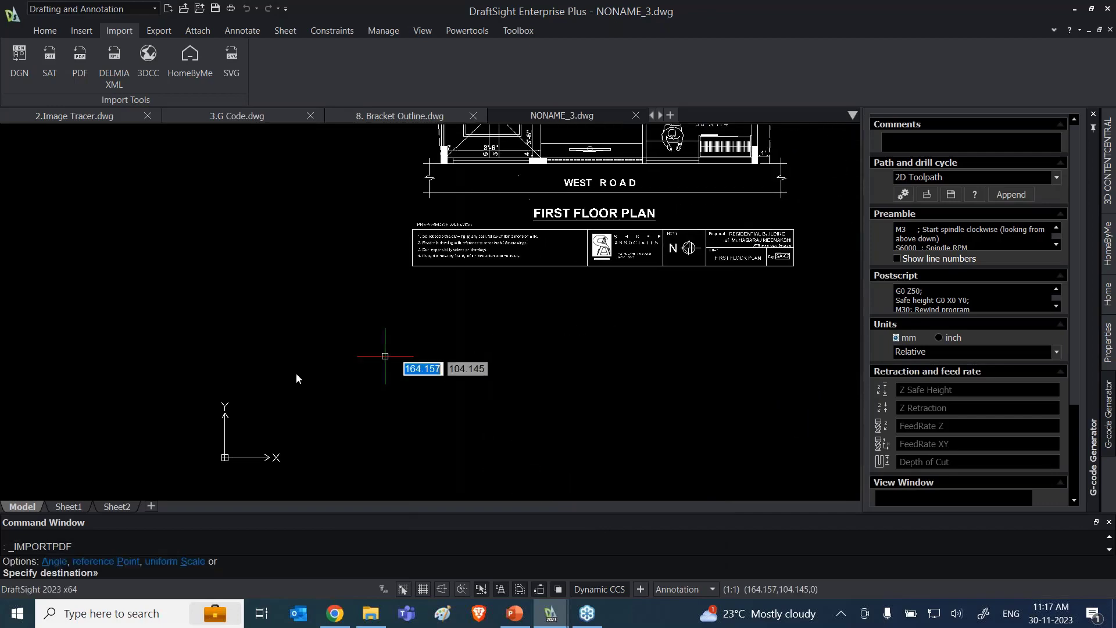
left_click(225, 458)
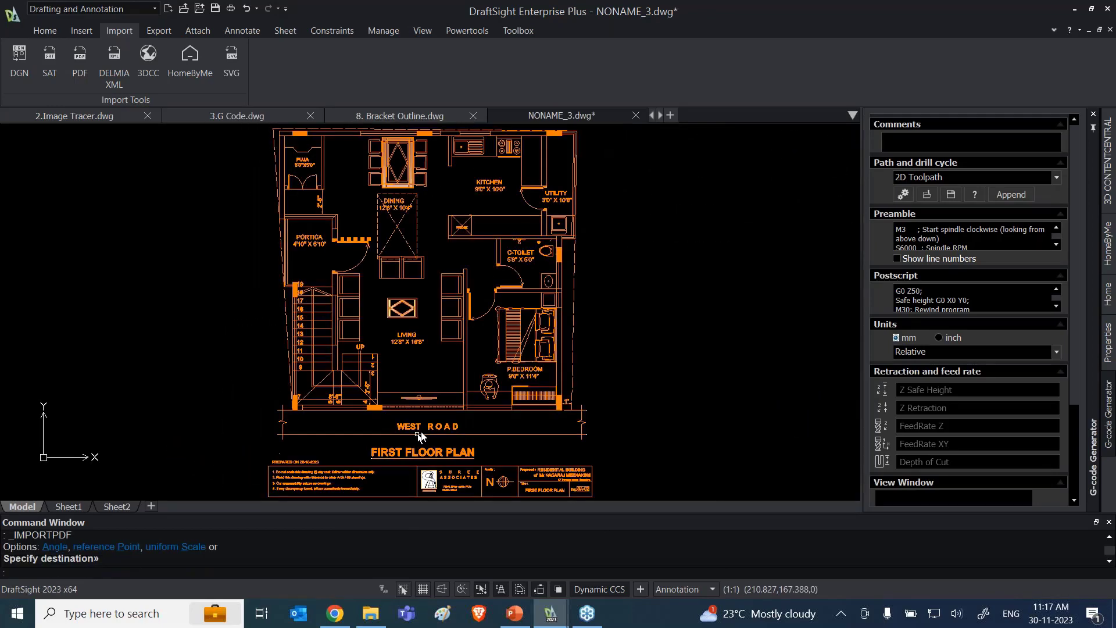
scroll(420, 436, "down", 3)
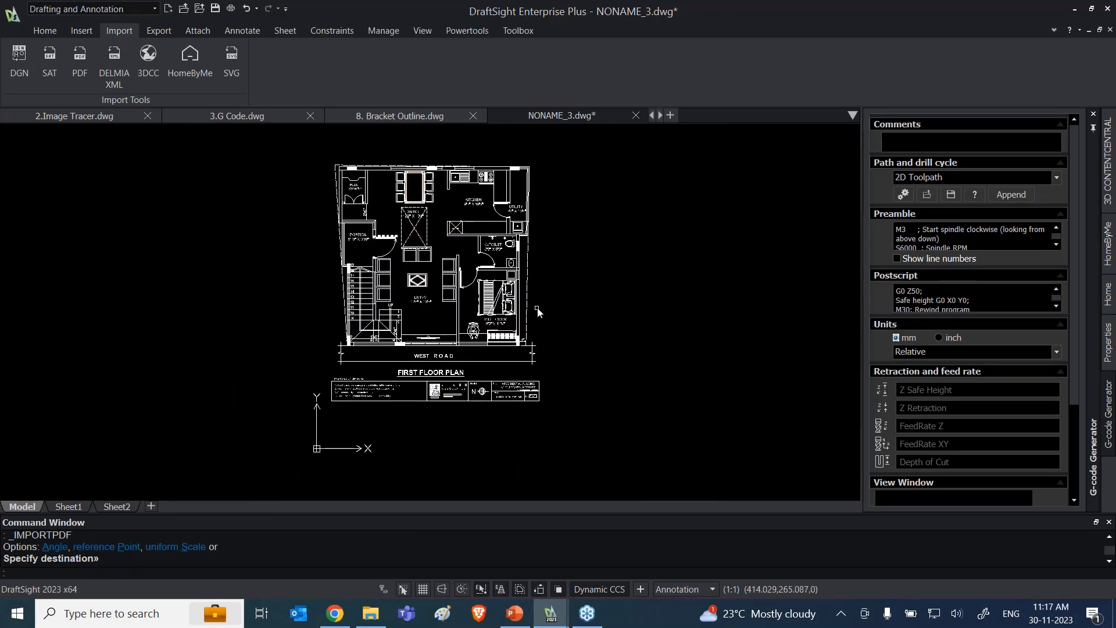
scroll(537, 308, "up", 2)
scroll(544, 296, "down", 1)
middle_click_drag(544, 295, 540, 320)
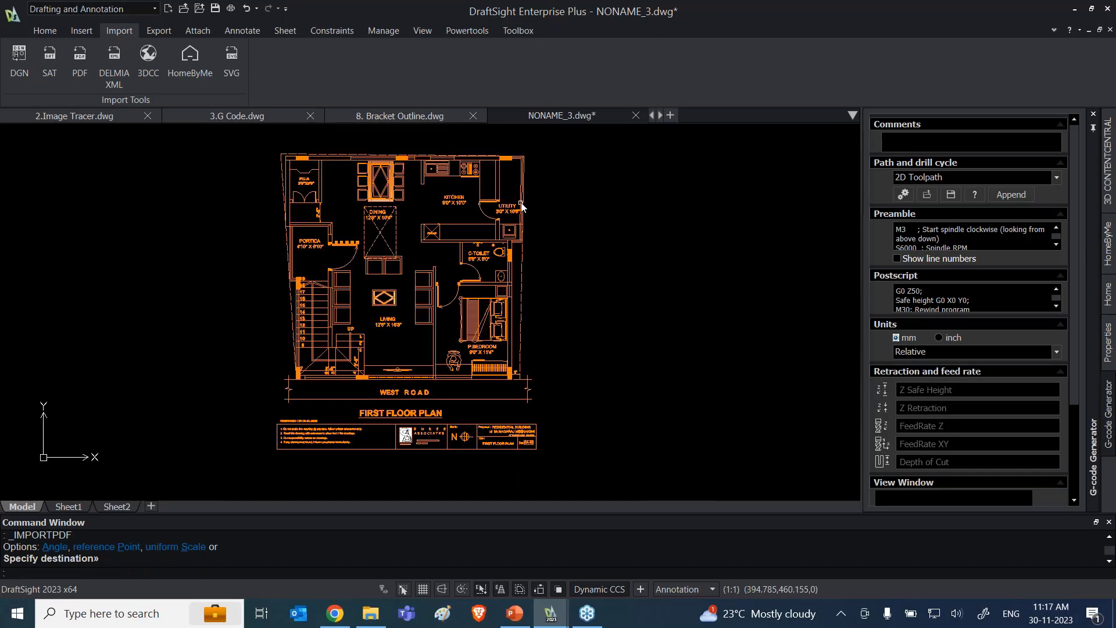
Step: Explode the imported floor plan block into individual entities
left_click(520, 205)
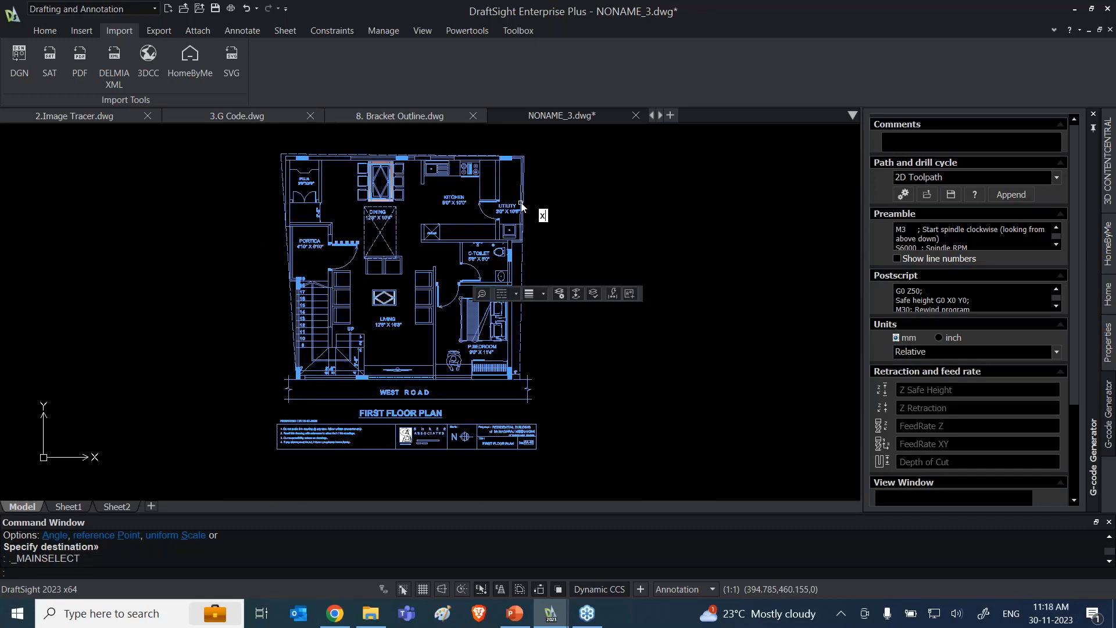
type("x")
key("Return")
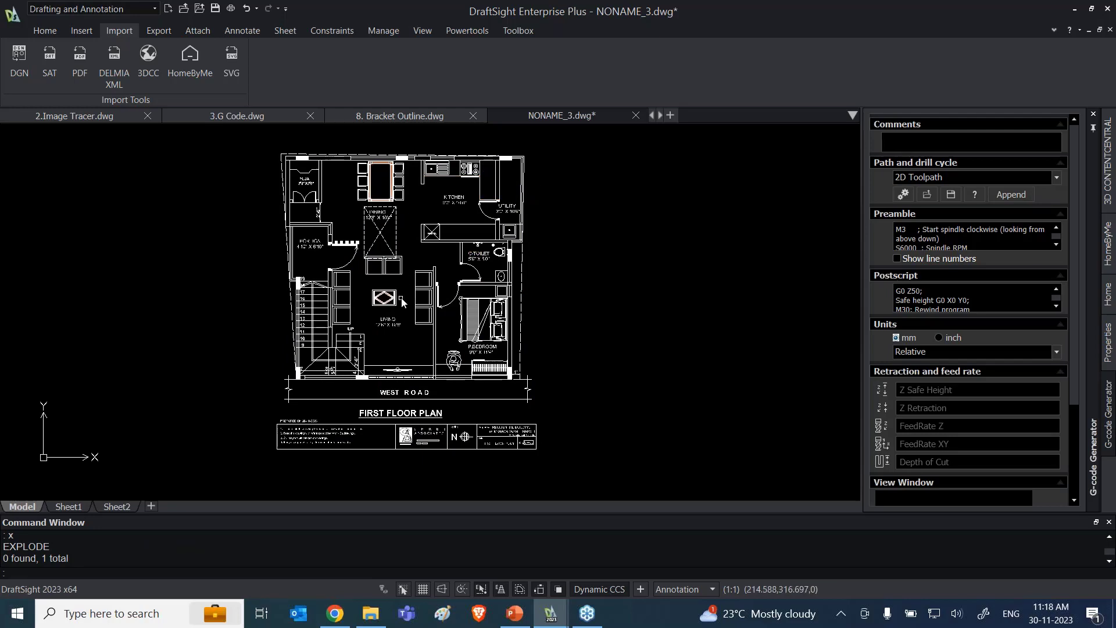
scroll(401, 301, "up", 2)
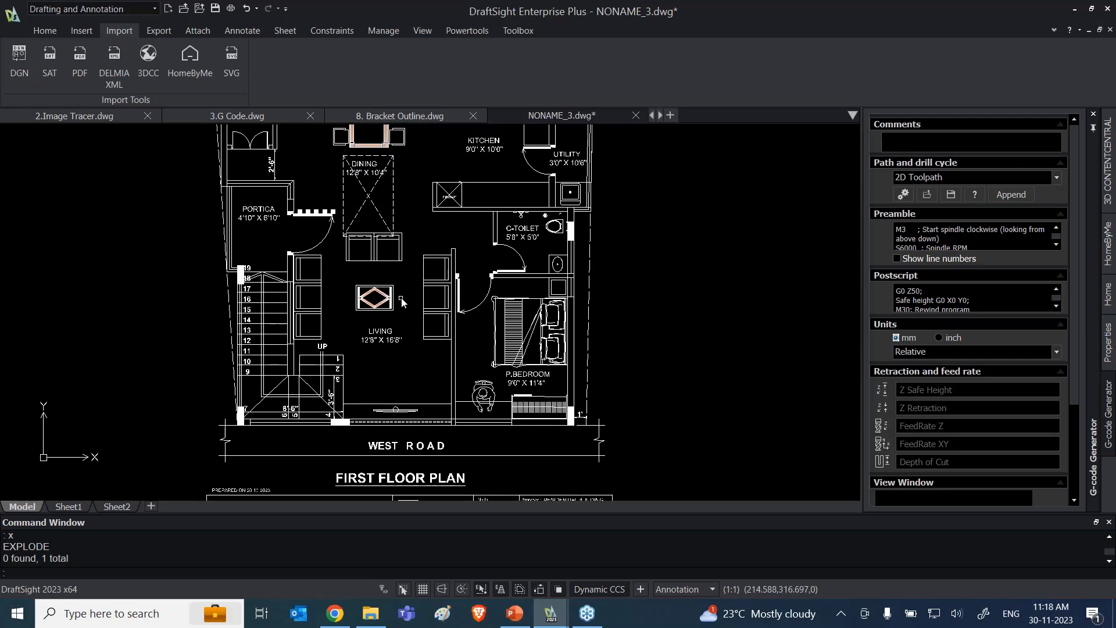
scroll(500, 361, "down", 2)
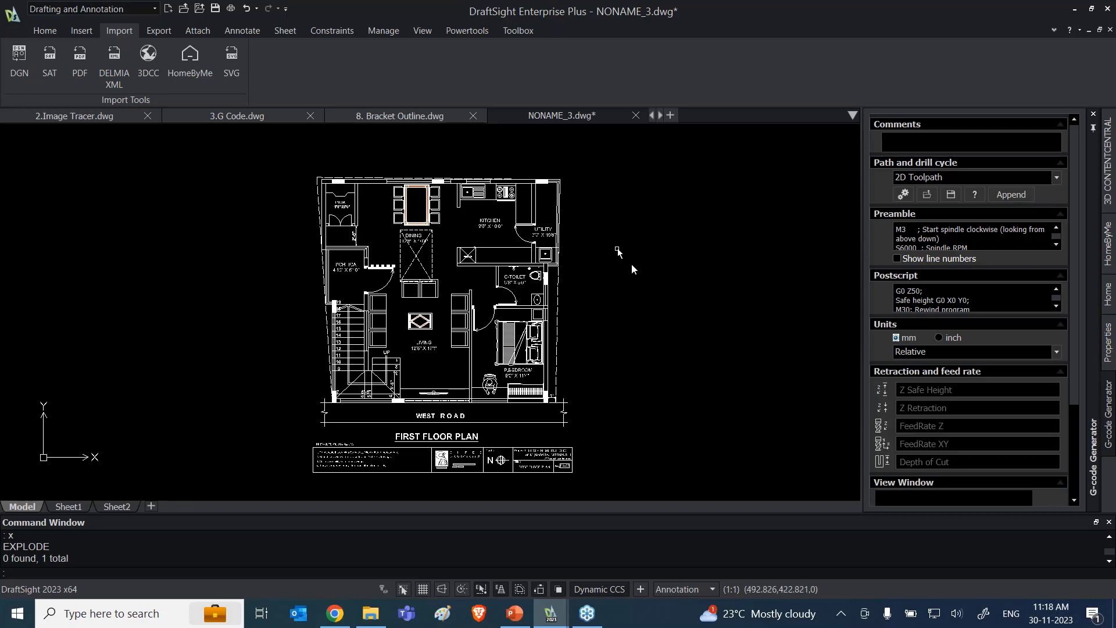
scroll(620, 318, "down", 1)
scroll(621, 319, "up", 2)
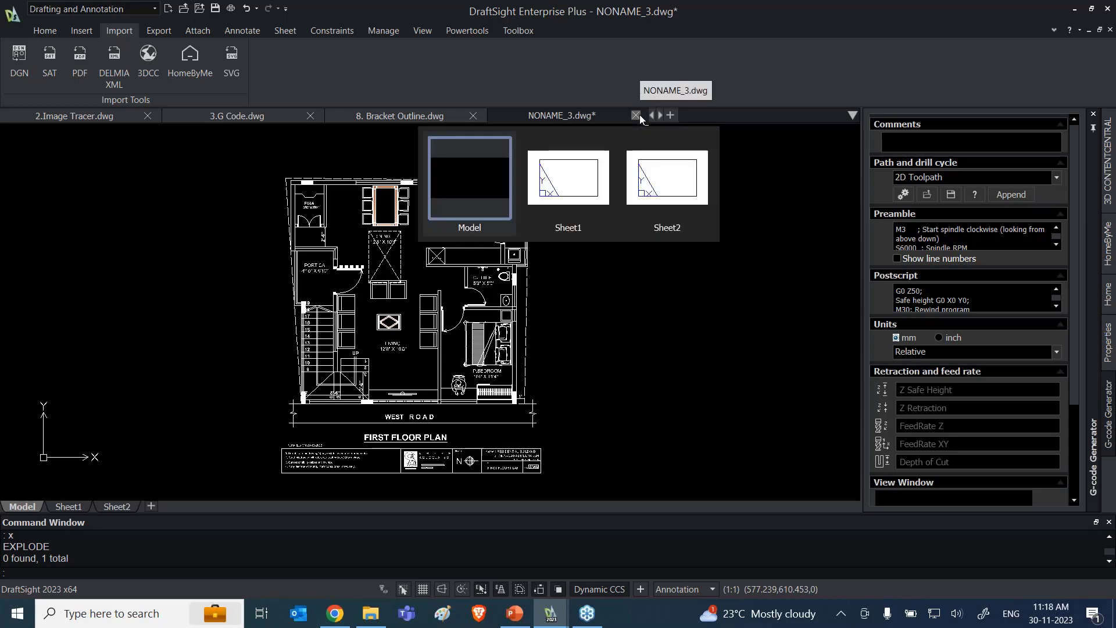
scroll(692, 326, "up", 1)
left_click(695, 330)
key("Escape")
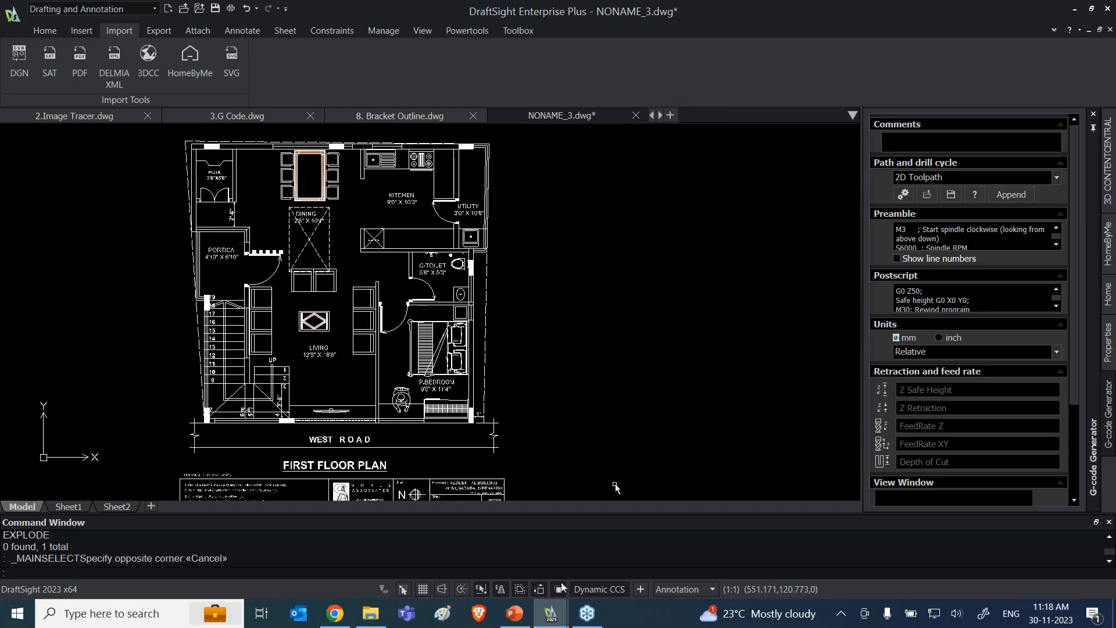
Step: Switch to PowerPoint, present from slide 14 through the Annotation slide to the Demo slide 17, and end the slide show
left_click(515, 613)
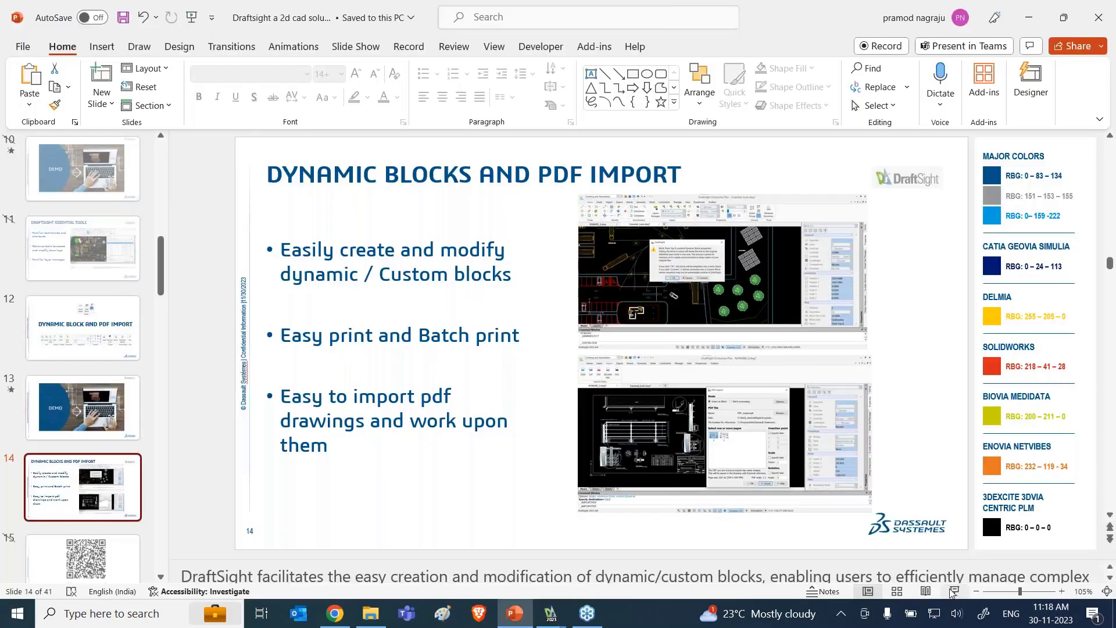
key("shift+F5")
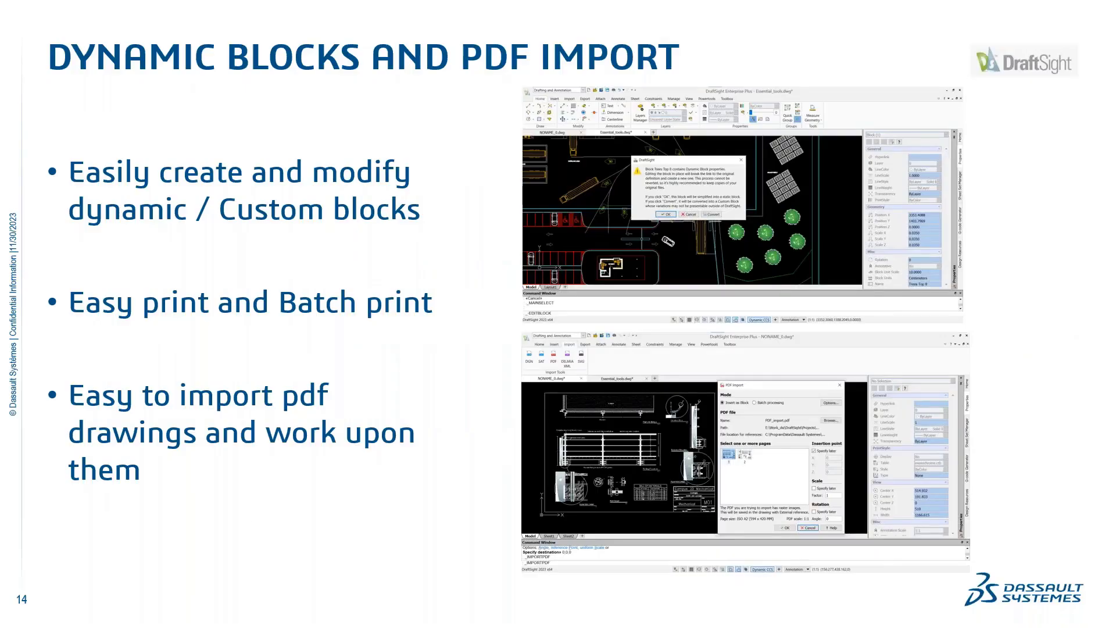
key("Right")
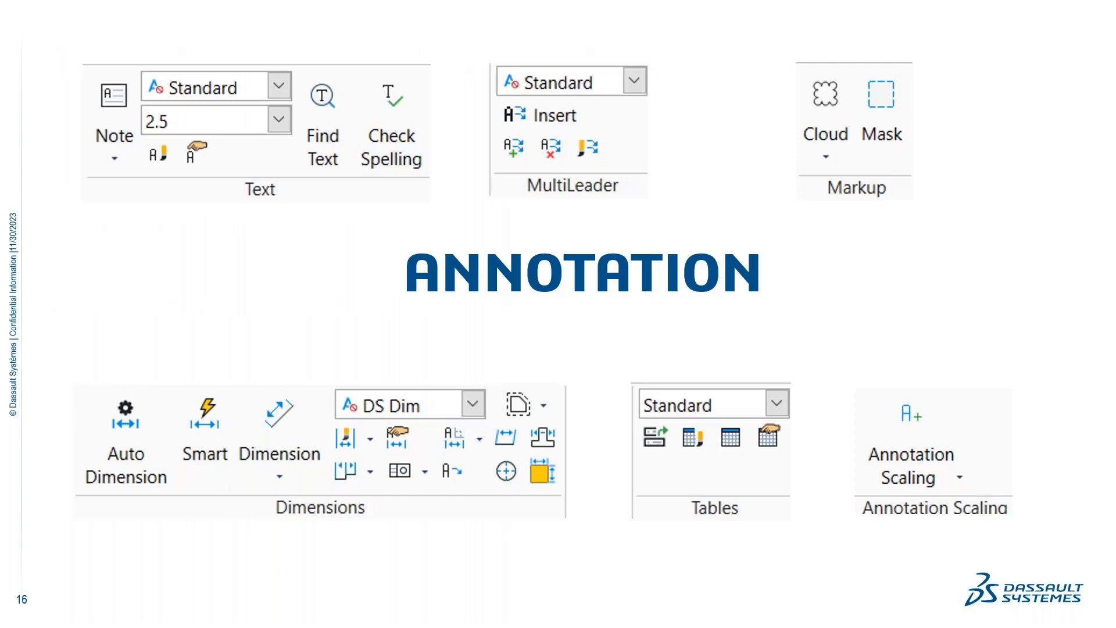
key("Right")
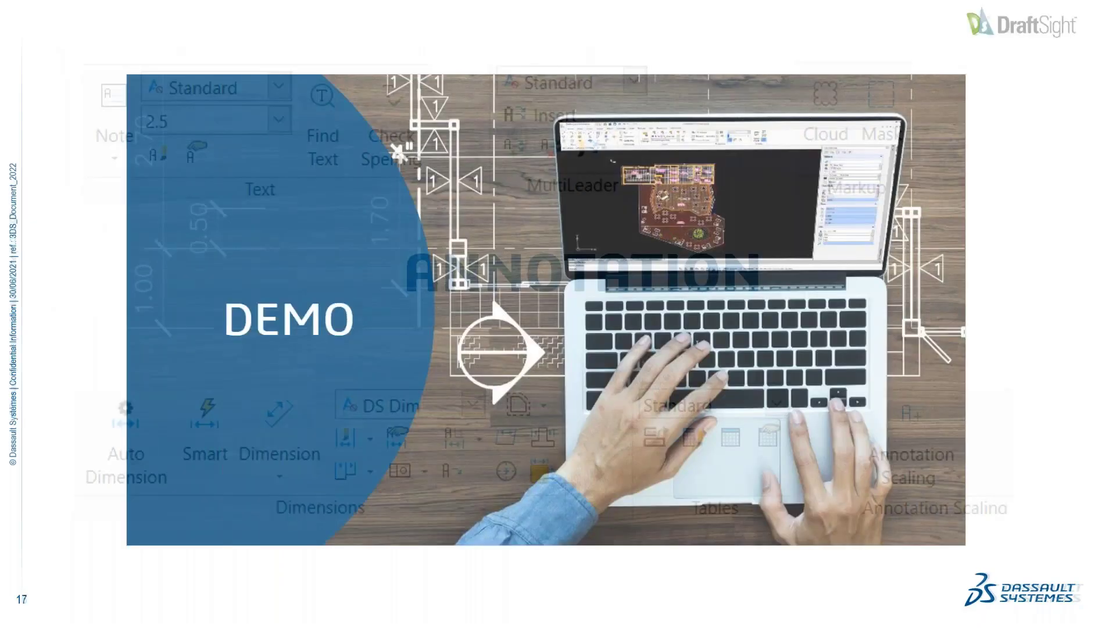
key("Escape")
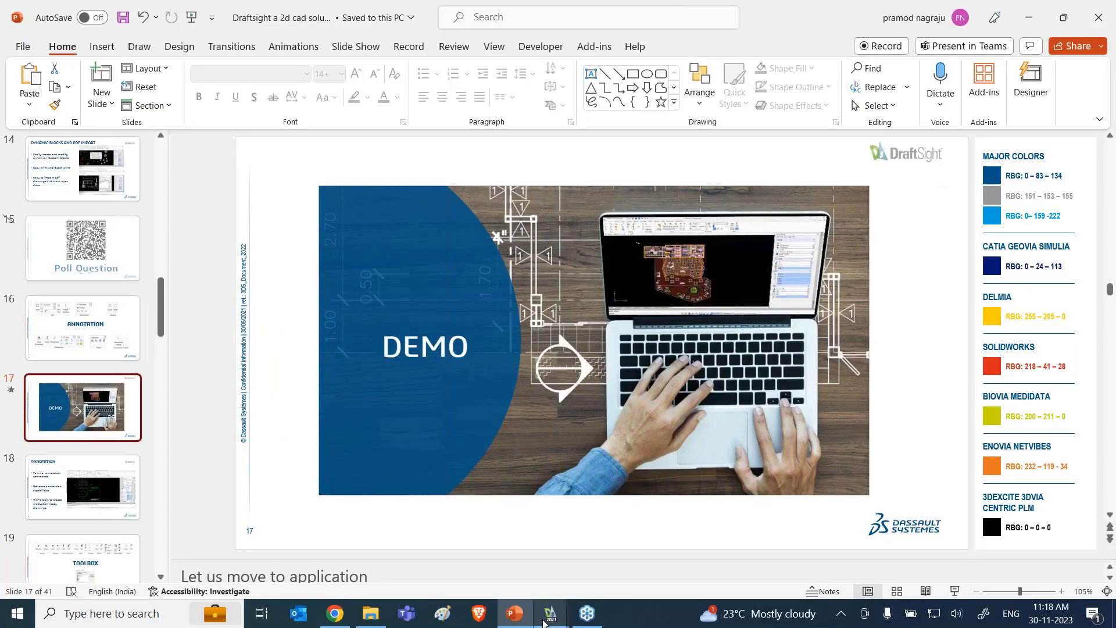
Step: Switch back to DraftSight, bring up the 4. Annotate.dwg drawing, and close 6. Custom Blocks.DWG without saving its changes
left_click(546, 615)
left_click(116, 556)
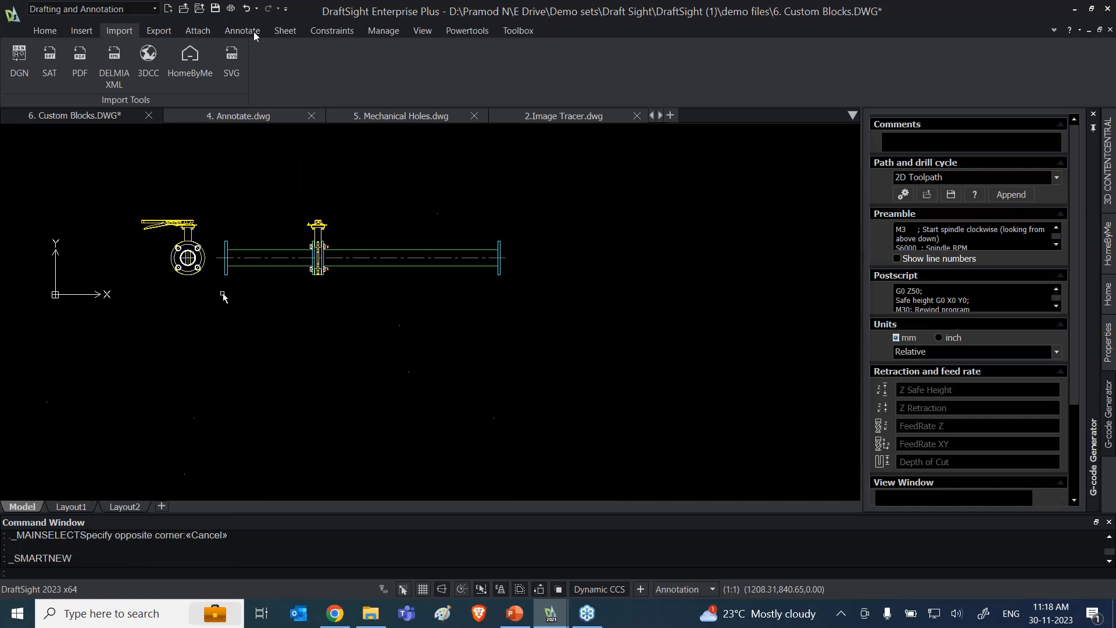
left_click(211, 115)
left_click(148, 115)
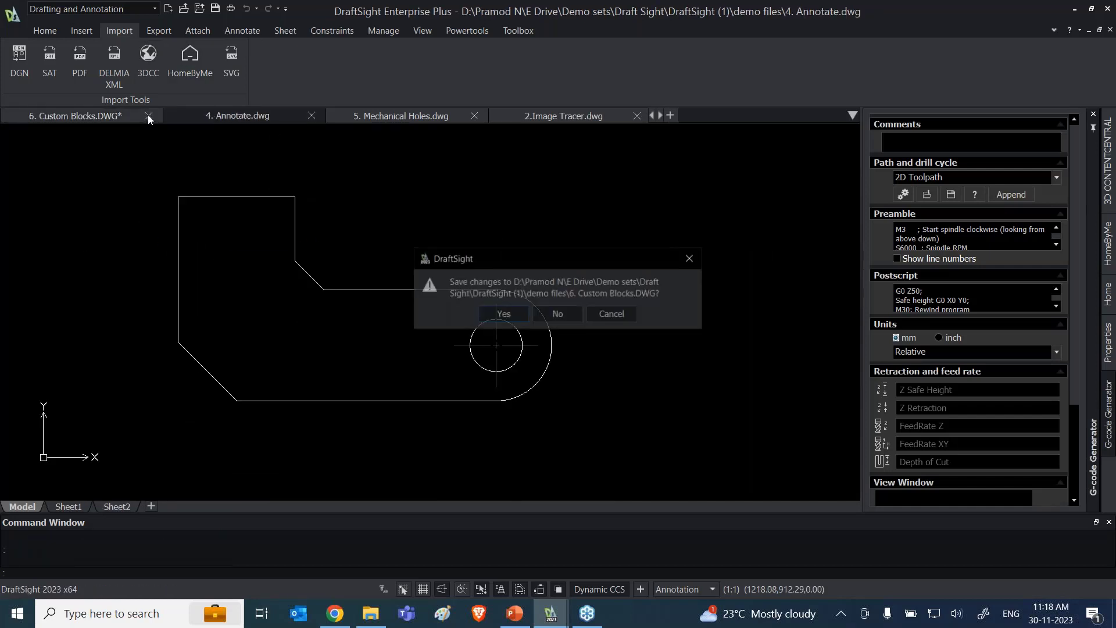
left_click(558, 314)
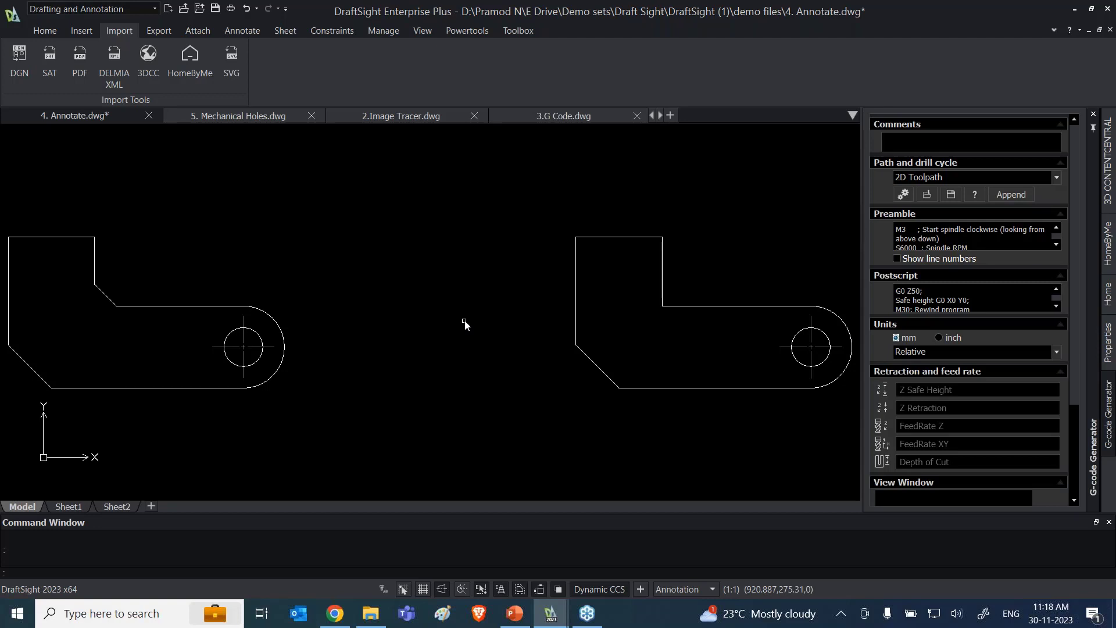
Step: Bring up the annotation tools and examine the available dimension types alongside the bracket outlines
scroll(343, 262, "down", 1)
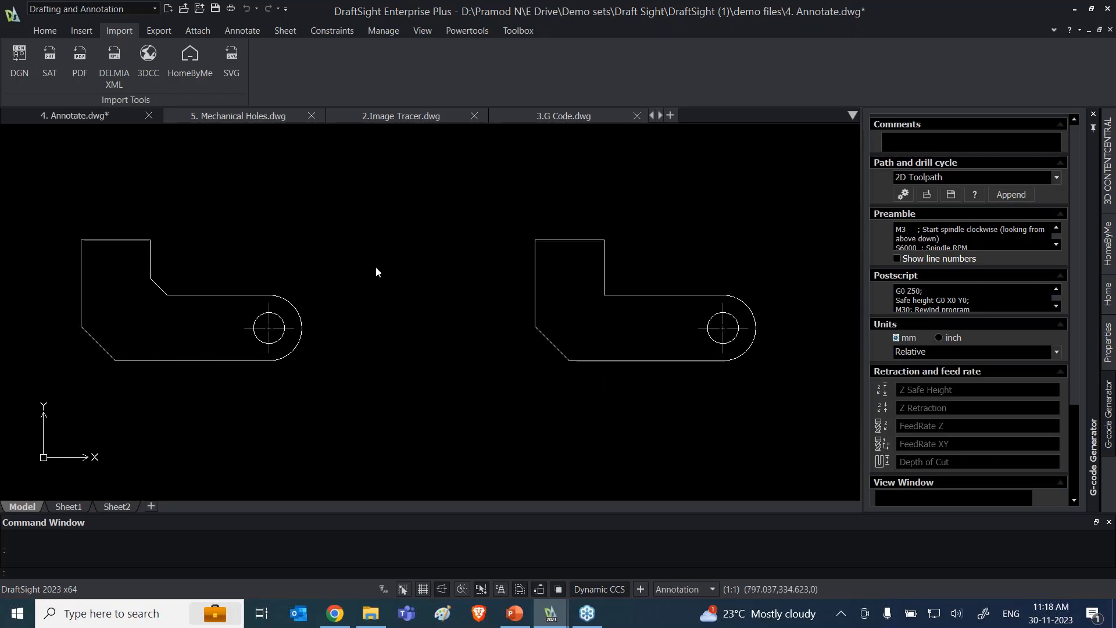
scroll(376, 271, "down", 1)
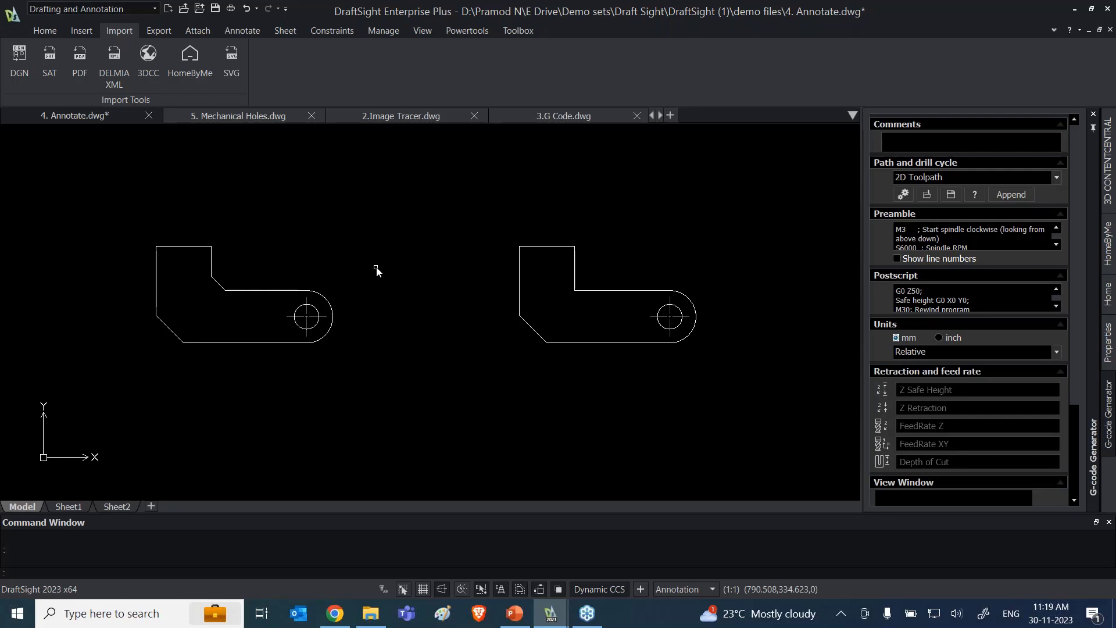
left_click(45, 30)
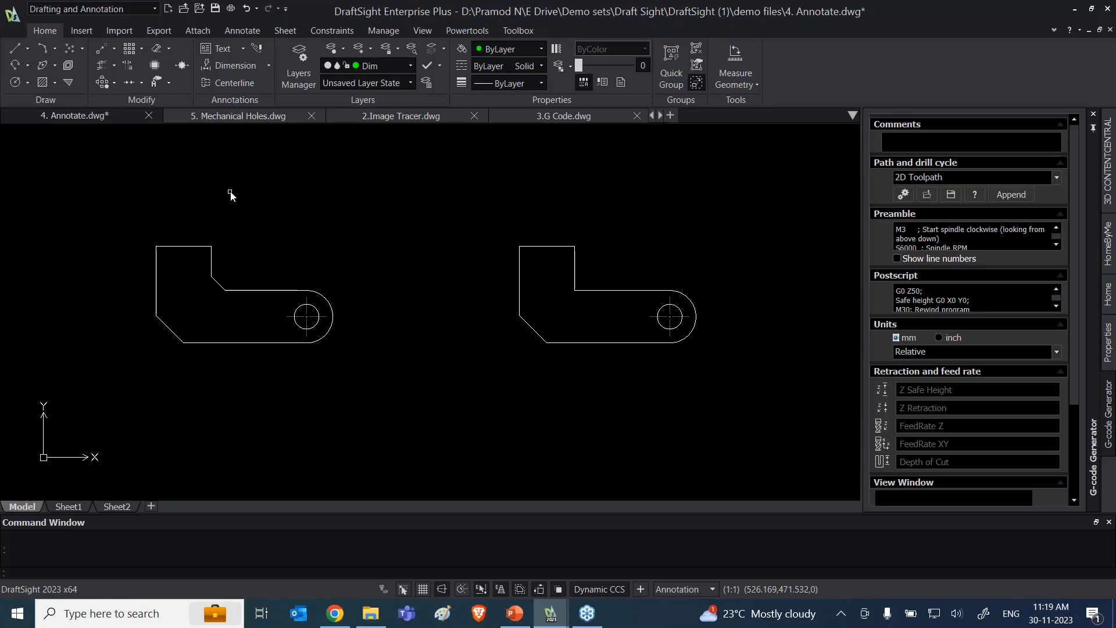
left_click(225, 30)
middle_click_drag(394, 399, 448, 391)
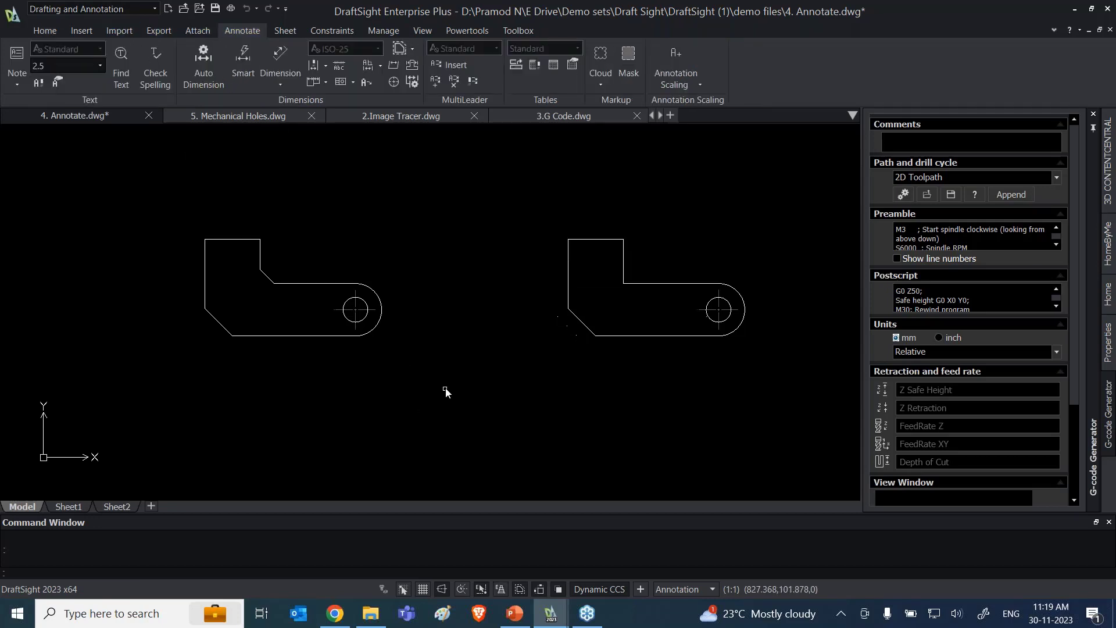
scroll(276, 269, "down", 1)
middle_click_drag(326, 262, 347, 299)
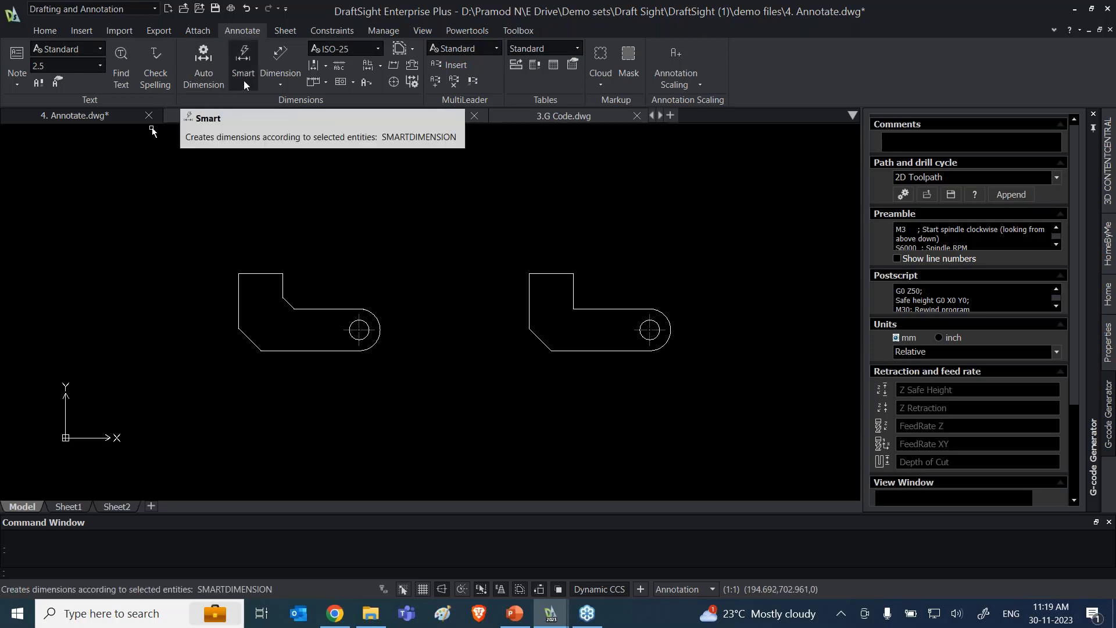
scroll(264, 315, "up", 2)
scroll(302, 245, "up", 2)
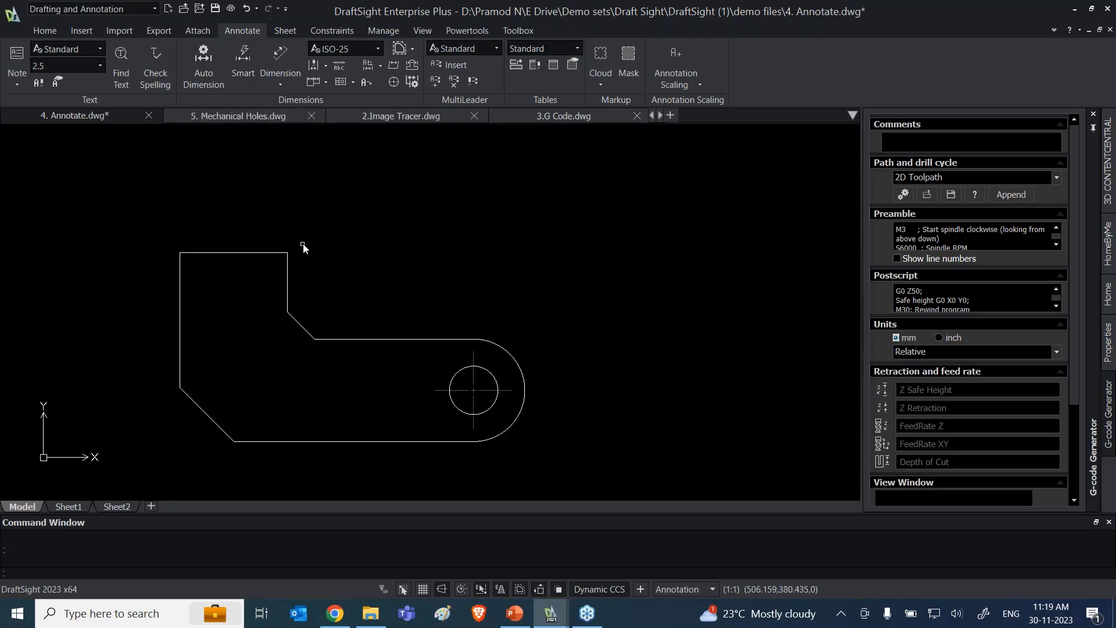
left_click(279, 85)
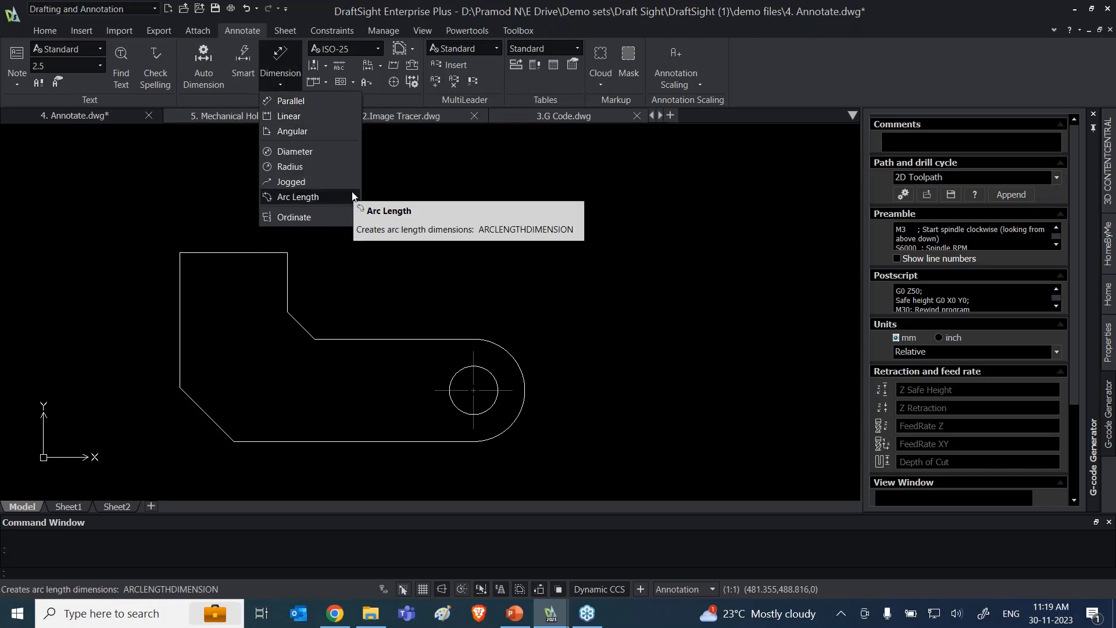
left_click(375, 284)
key("Escape")
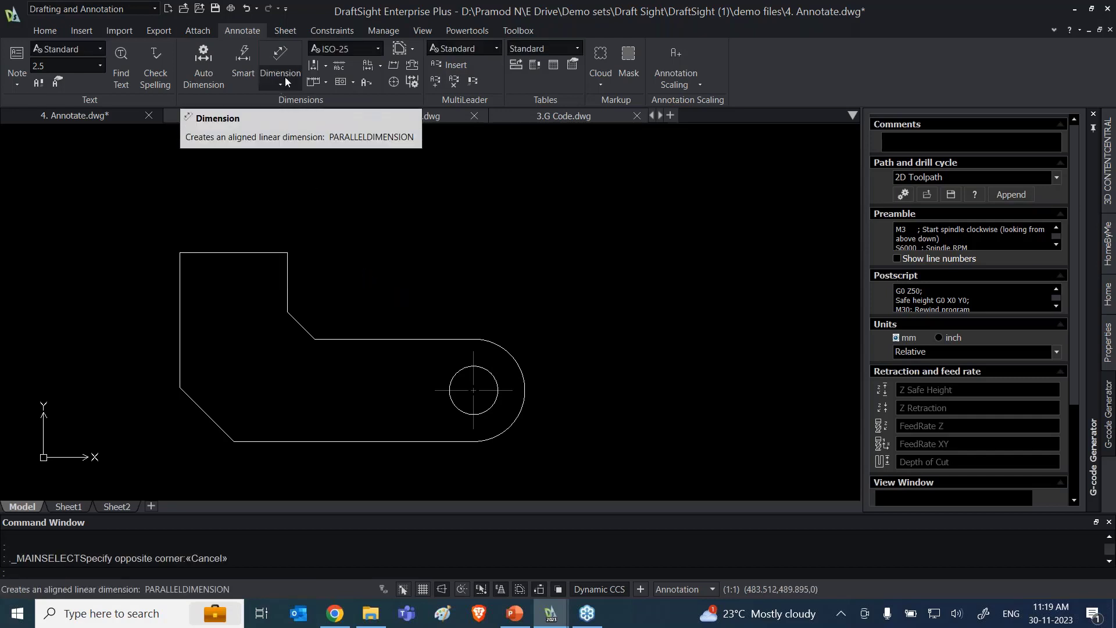
Step: Use Smart dimension to dimension the top edge of the first bracket's upright, placing the dimension above it
left_click(247, 64)
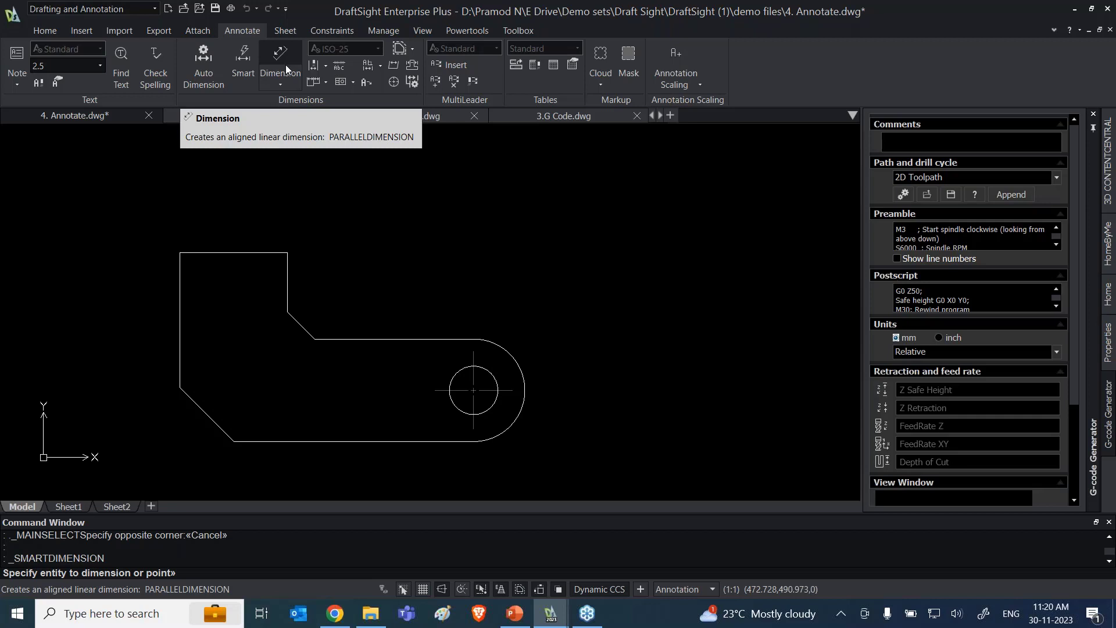
left_click(251, 62)
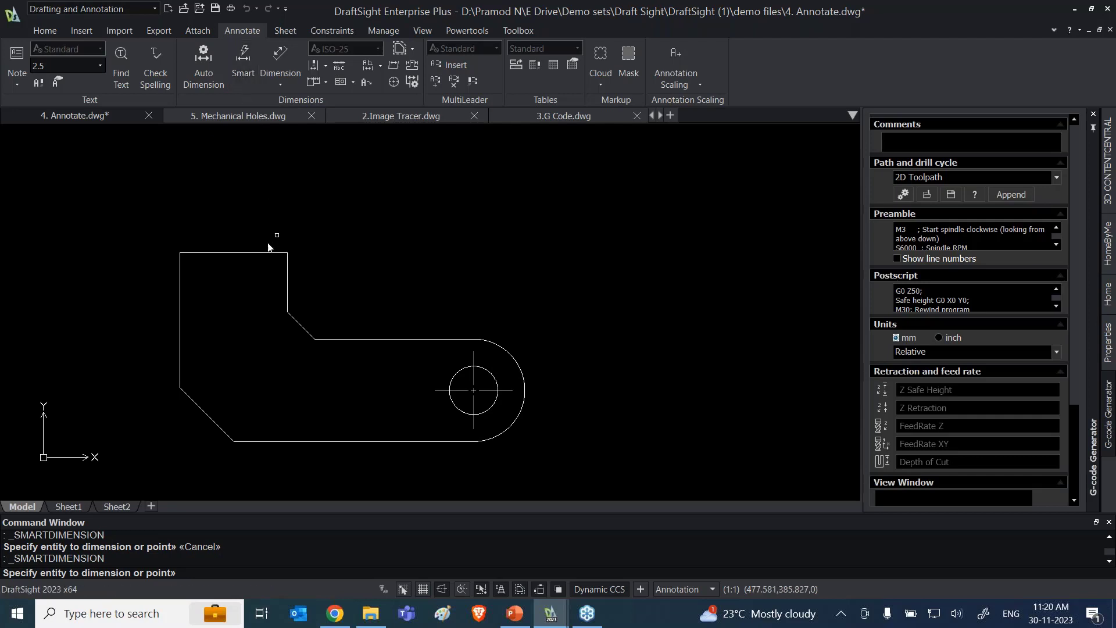
left_click(258, 254)
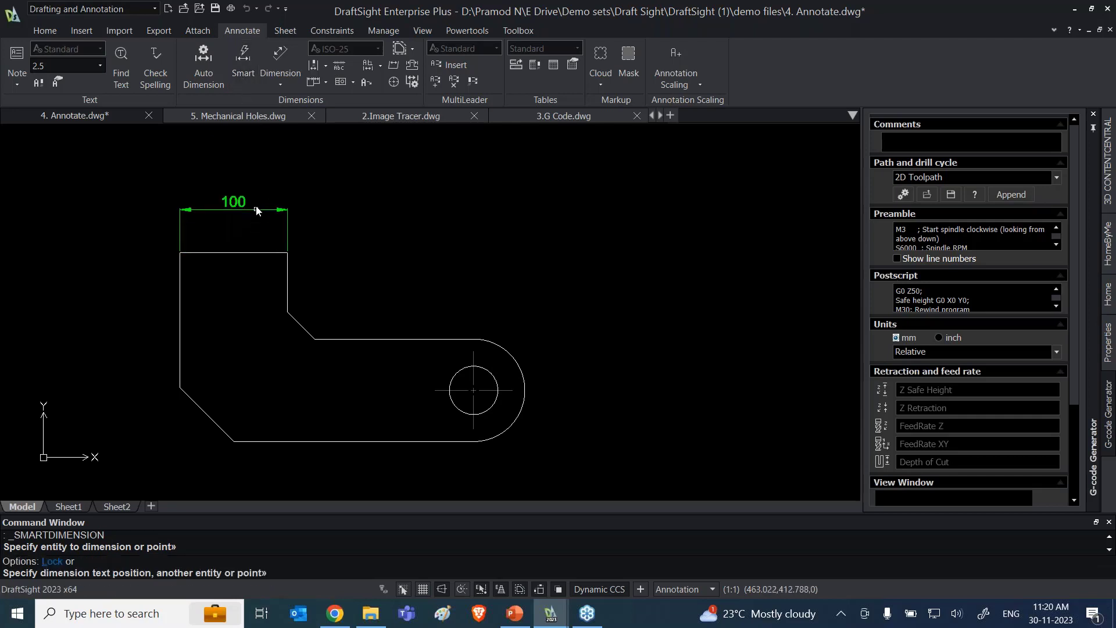
left_click(252, 212)
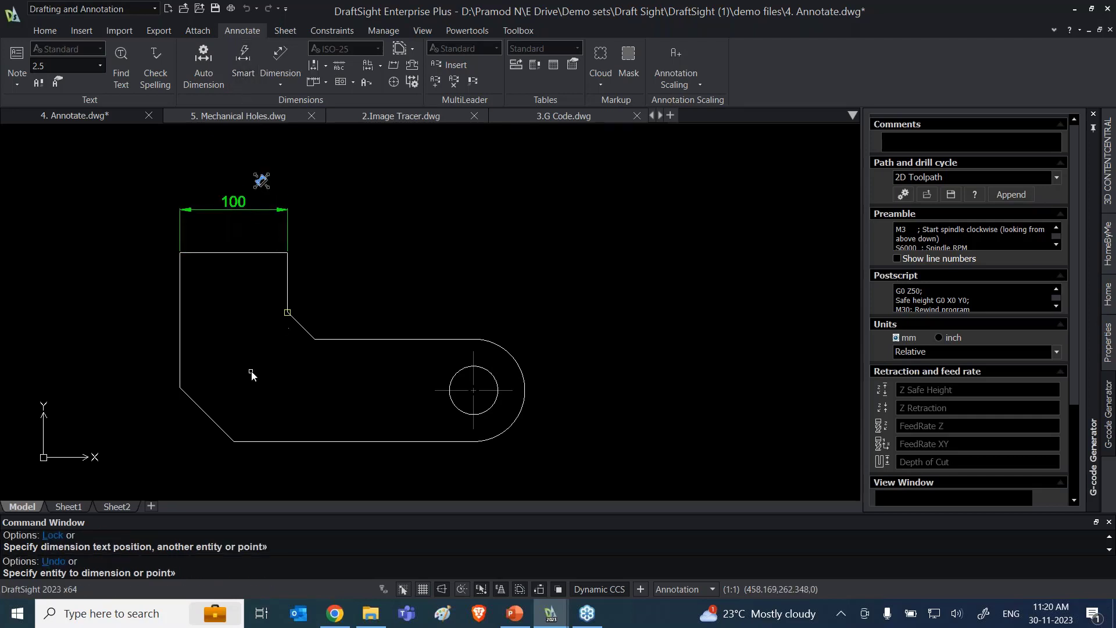
Step: Add an angular Smart dimension between the first bracket's lower-left chamfer and its bottom edge, placed inside the outline
left_click(222, 428)
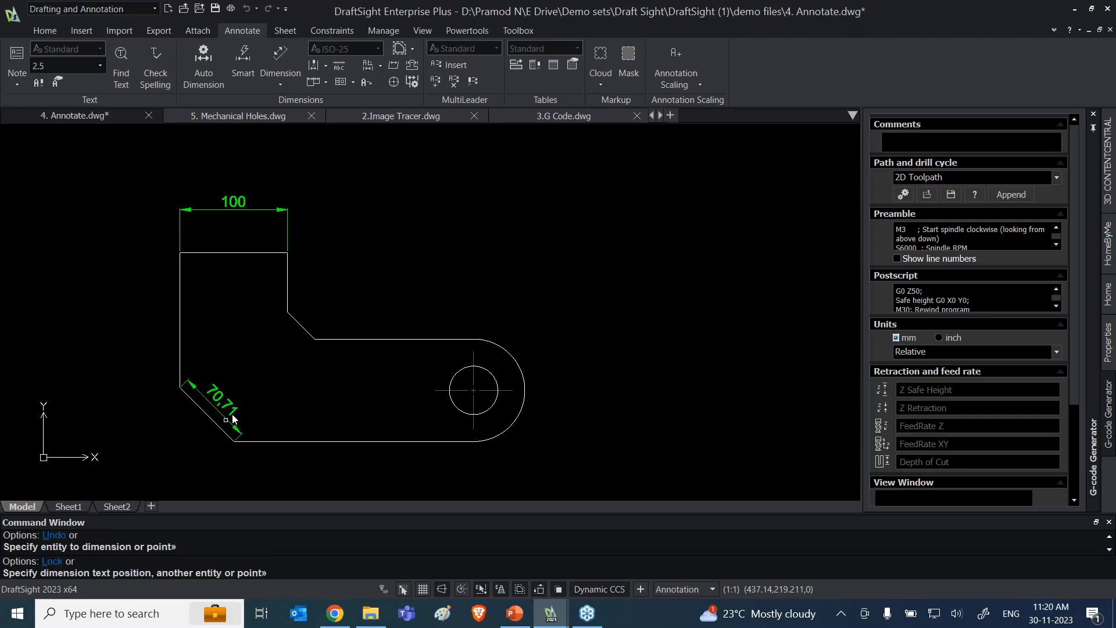
left_click(254, 445)
left_click(268, 400)
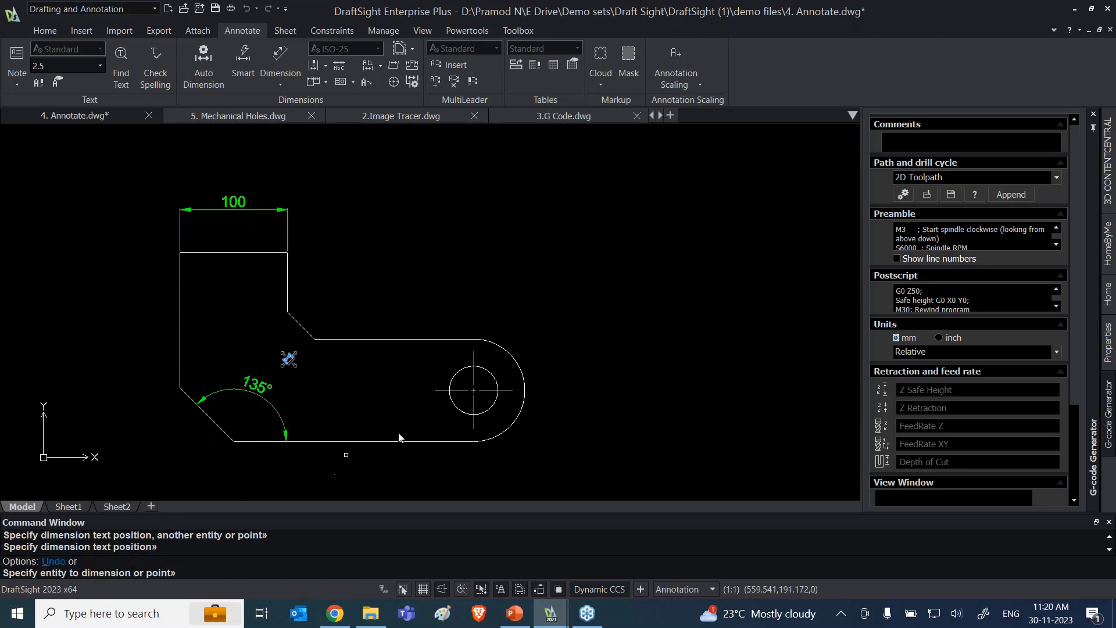
Step: Add Smart dimensions for the radius of the first bracket's rounded end and the diameter of its hole, placed outside the outline
left_click(518, 365)
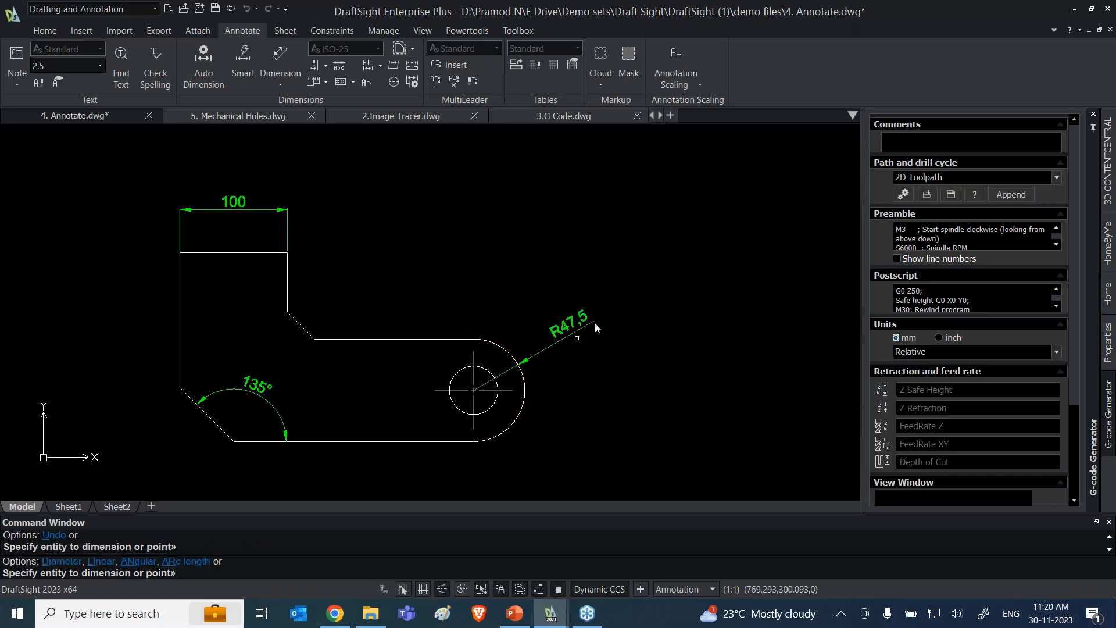
left_click(639, 293)
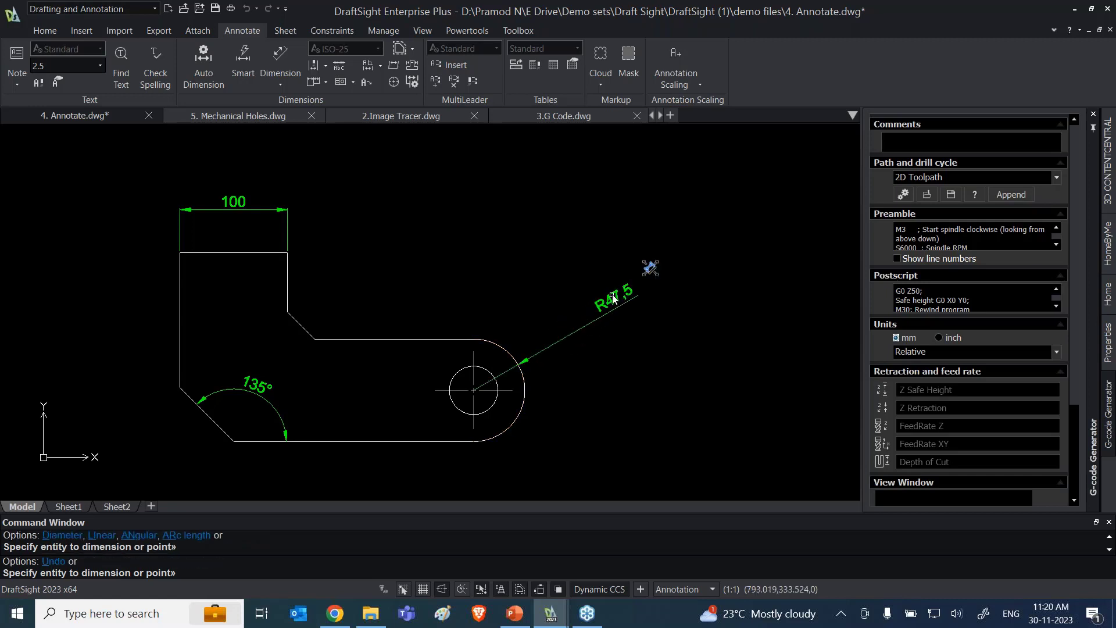
left_click(496, 406)
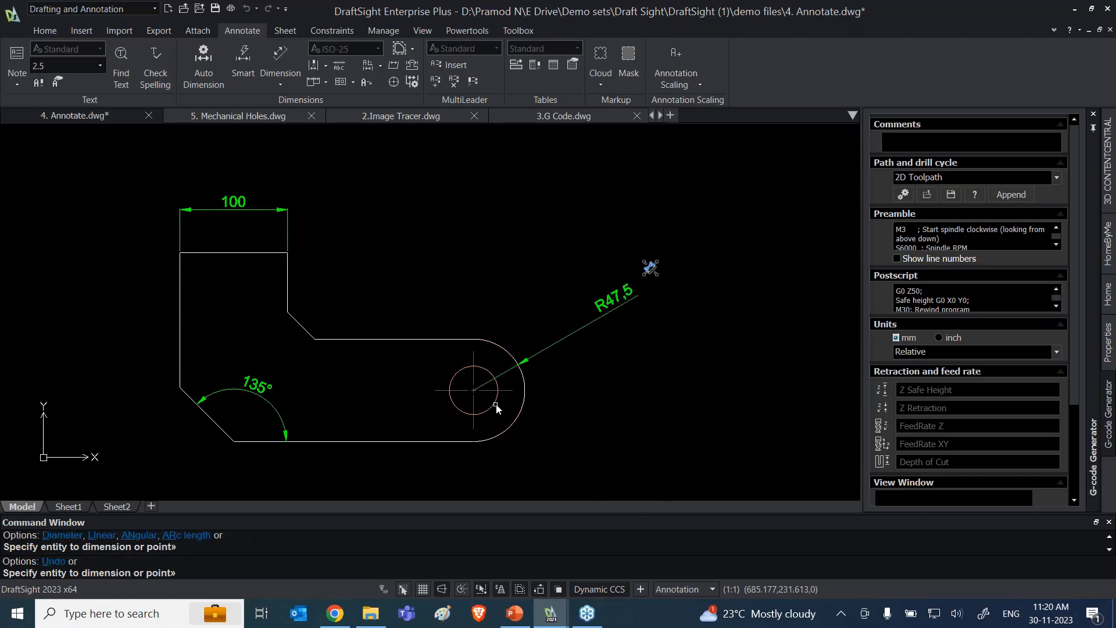
left_click(579, 428)
key("Escape")
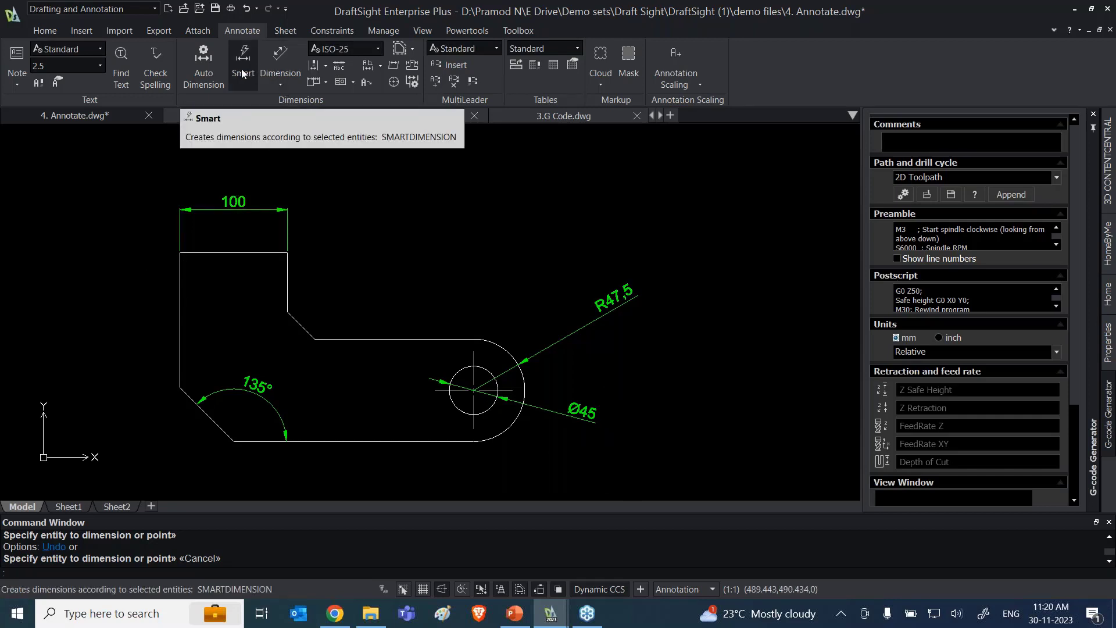
scroll(465, 311, "down", 2)
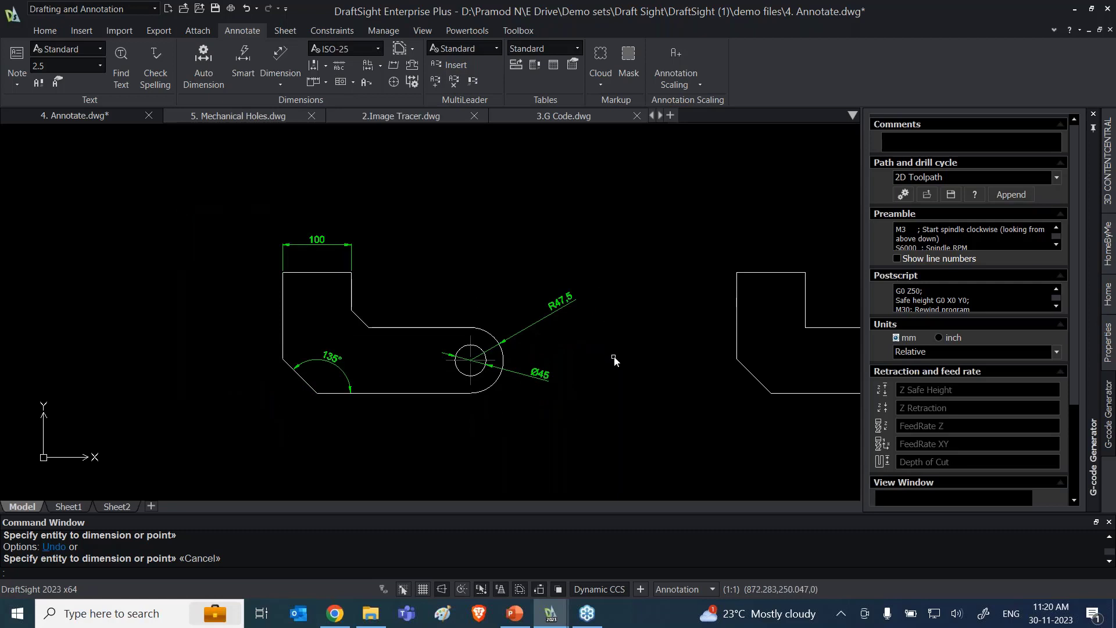
scroll(614, 361, "down", 1)
middle_click_drag(613, 356, 305, 320)
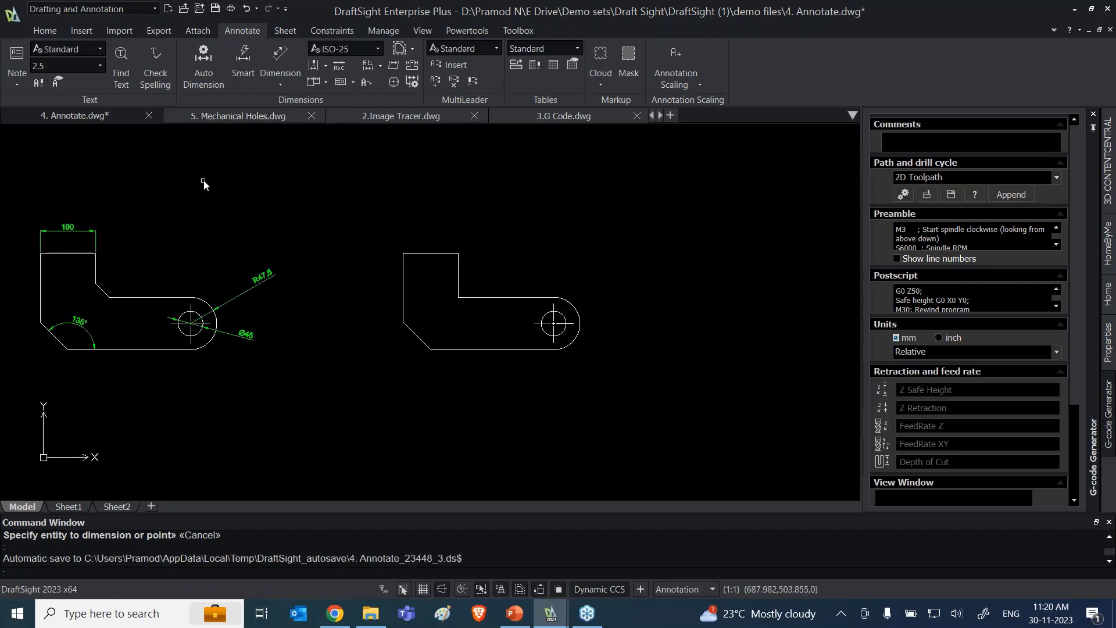
scroll(286, 311, "up", 1)
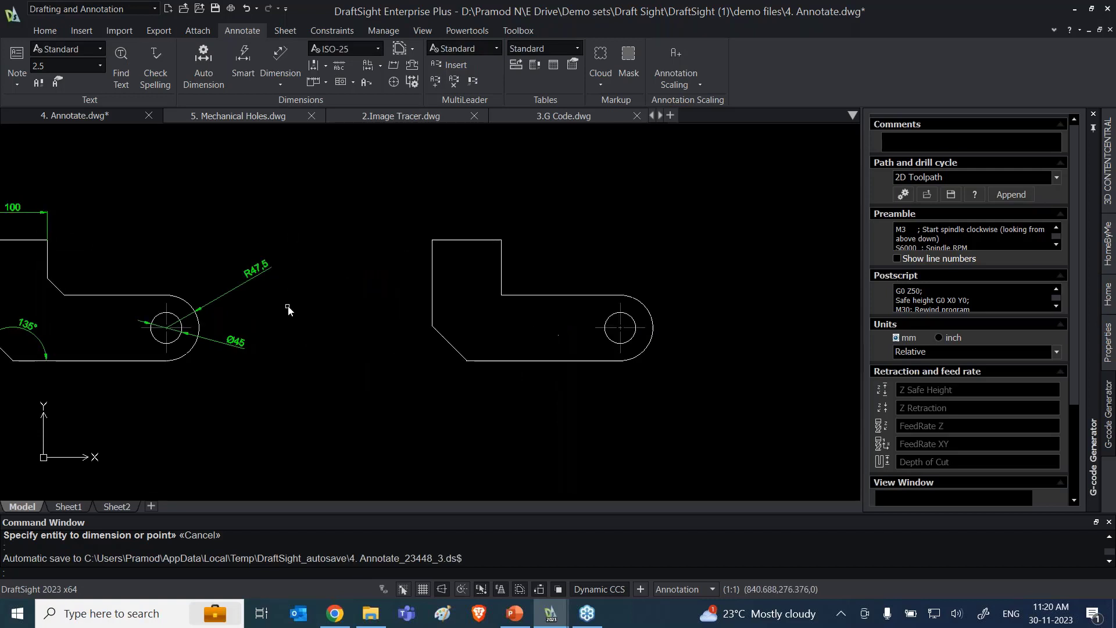
Step: Create a dimension bounding box around the entire second bracket, including its hole and center mark
mouse_move(286, 311)
middle_mouse_down()
mouse_move(373, 346)
mouse_move(308, 329)
middle_mouse_up()
scroll(418, 343, "down", 1)
scroll(555, 359, "up", 1)
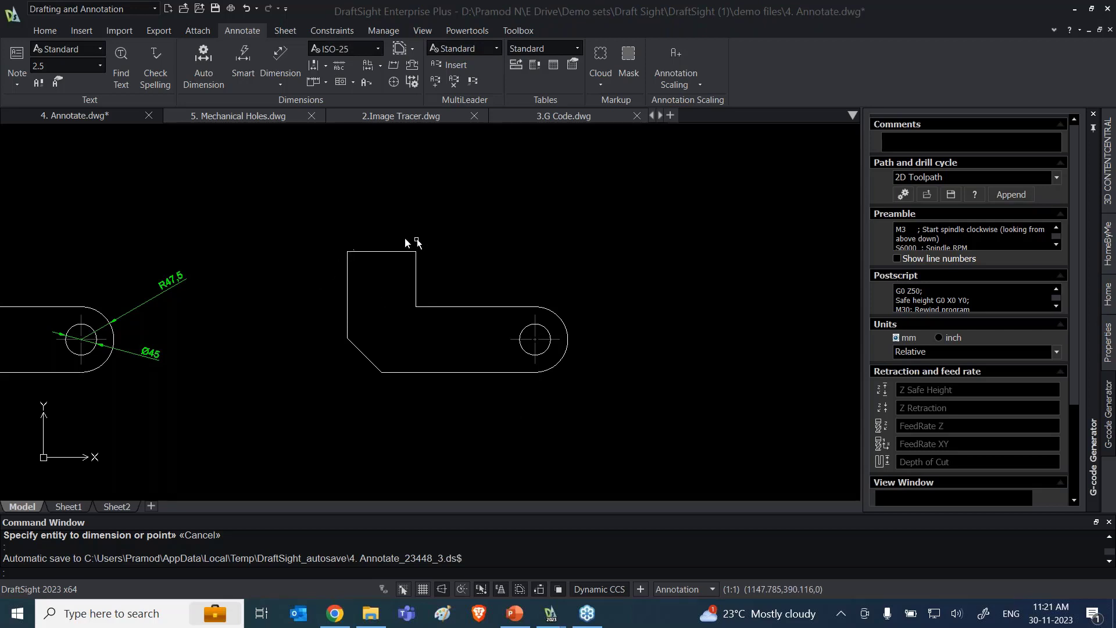
left_click(305, 214)
left_click(647, 410)
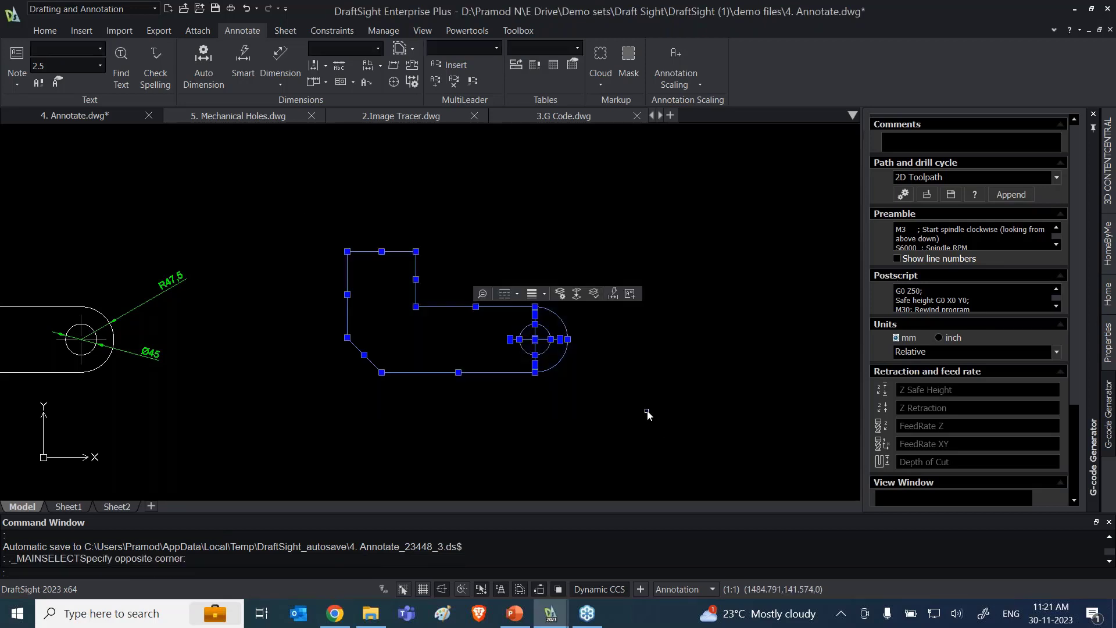
left_click(399, 49)
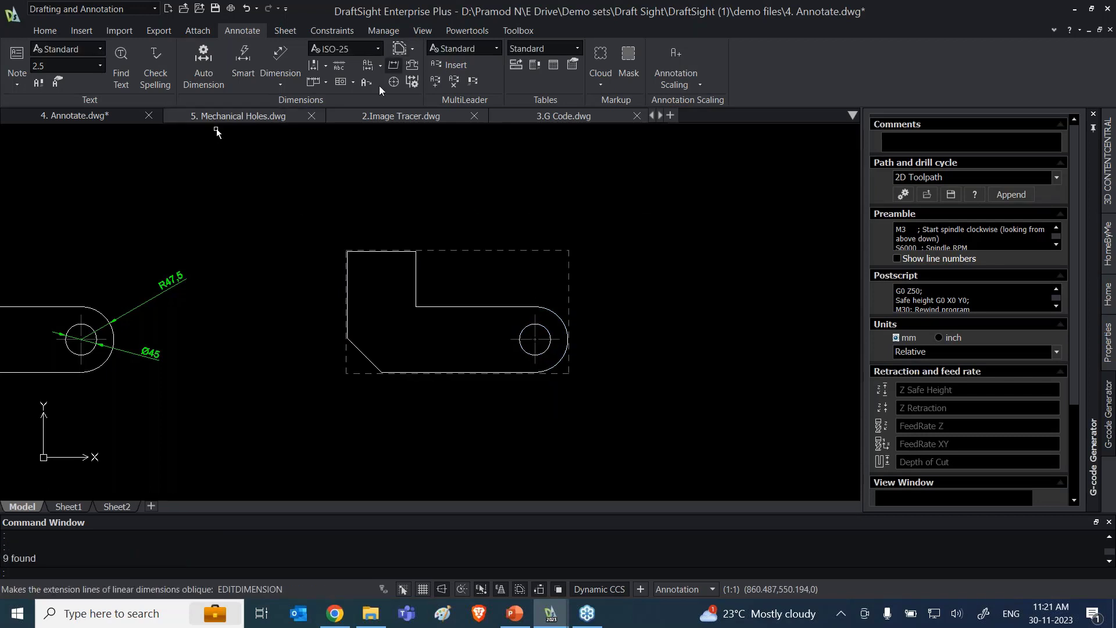
Step: Start Auto Dimension for the second bracket and set the origin at the upper-left corner of its outline
left_click(200, 72)
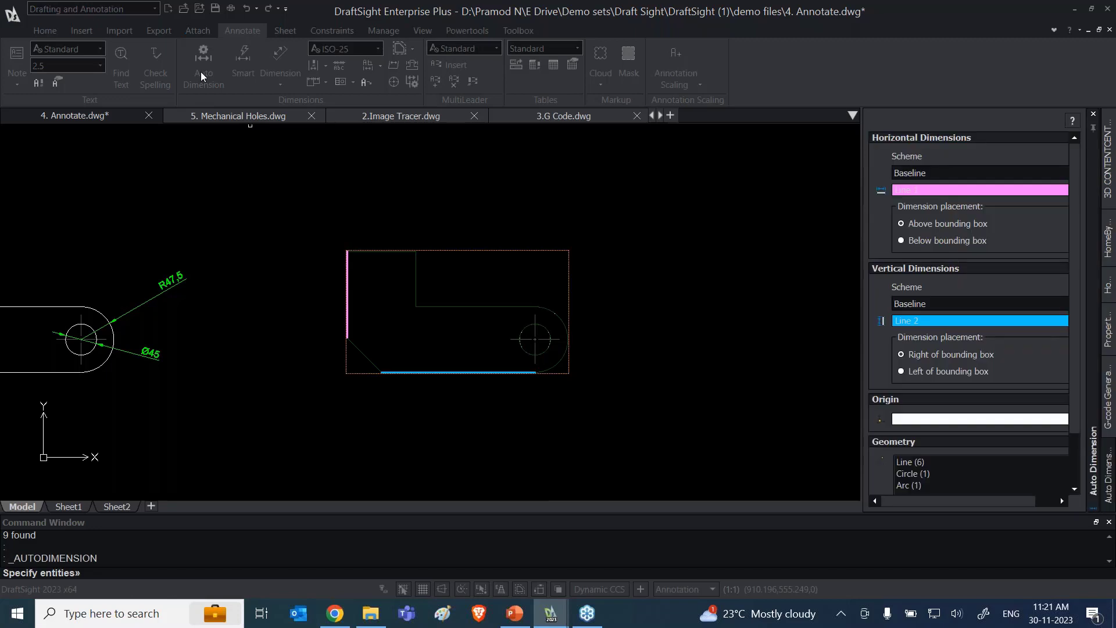
left_click(930, 420)
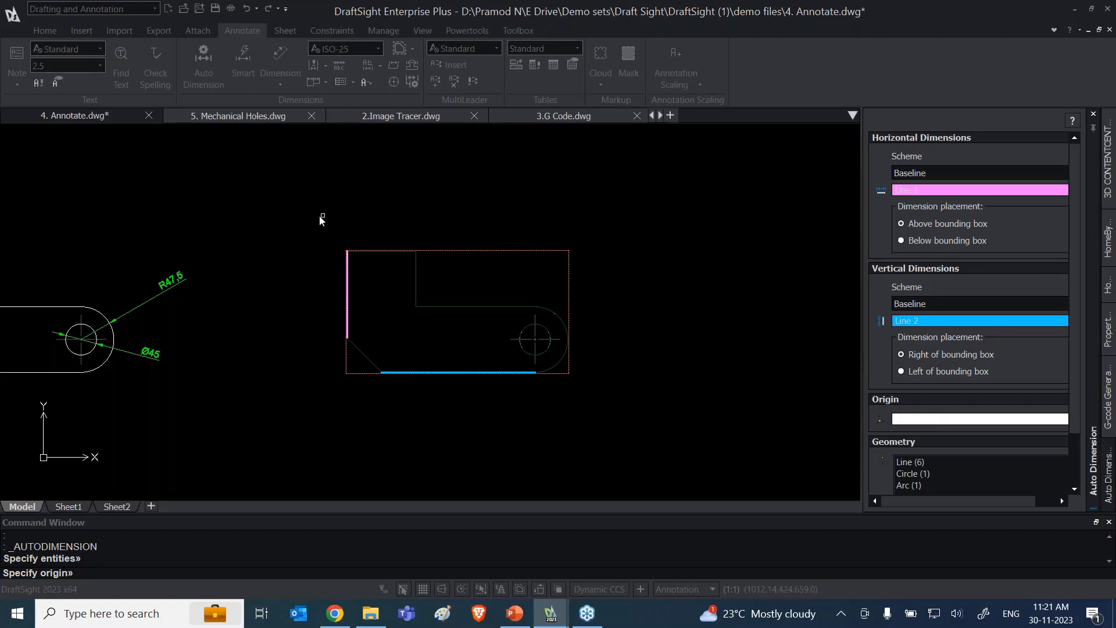
left_click(348, 251)
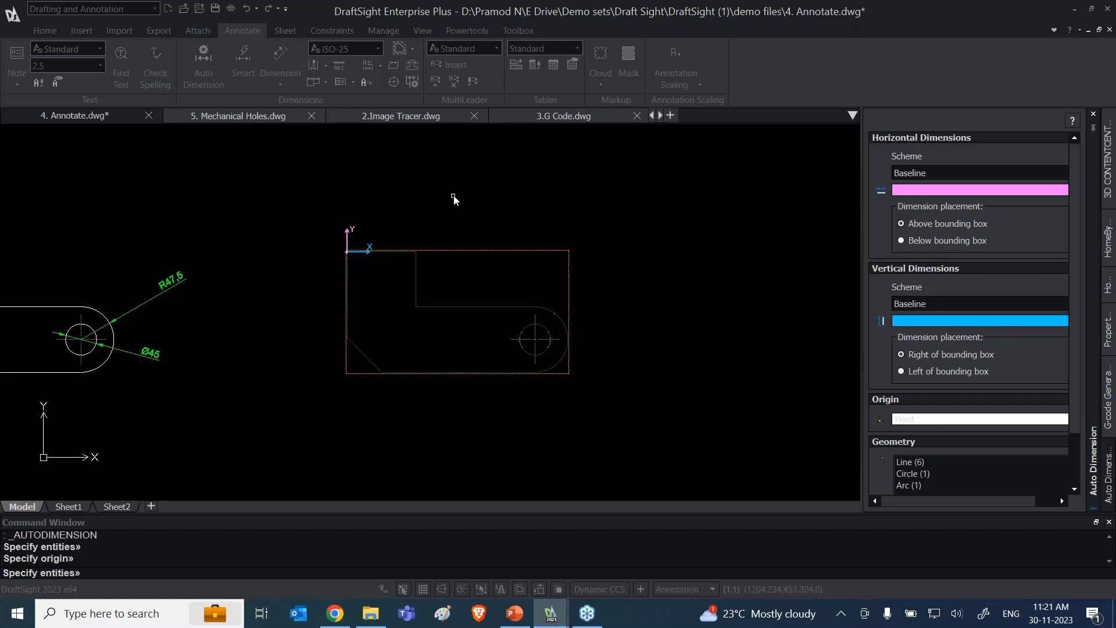
Step: Keep the Baseline scheme for the vertical dimensions, preview the automatic dimensions and apply them to the second bracket
left_click(966, 306)
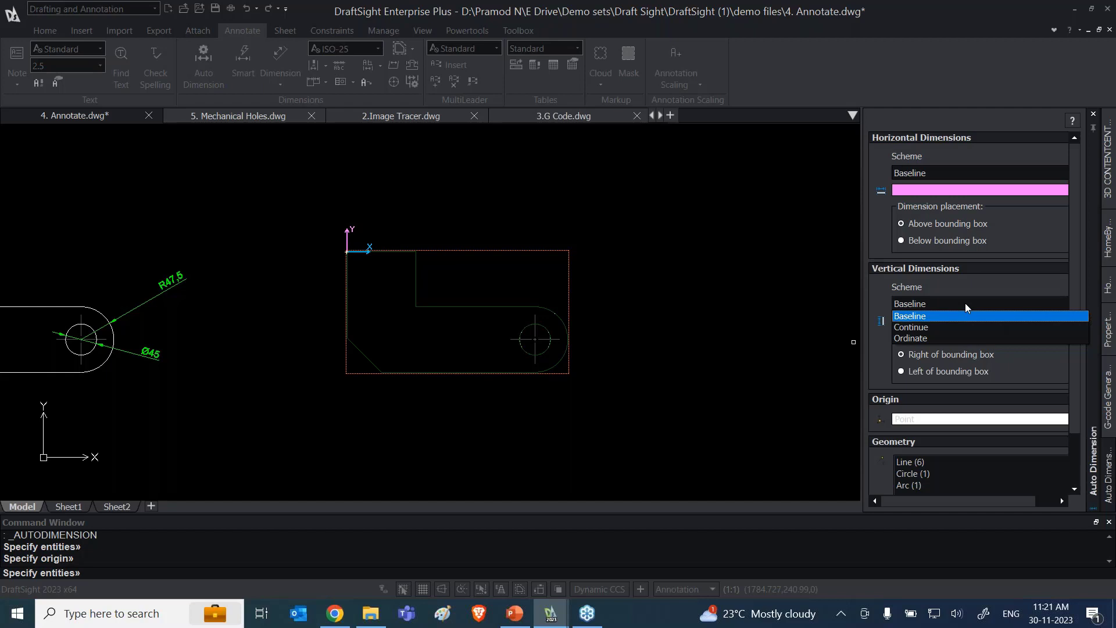
left_click(937, 316)
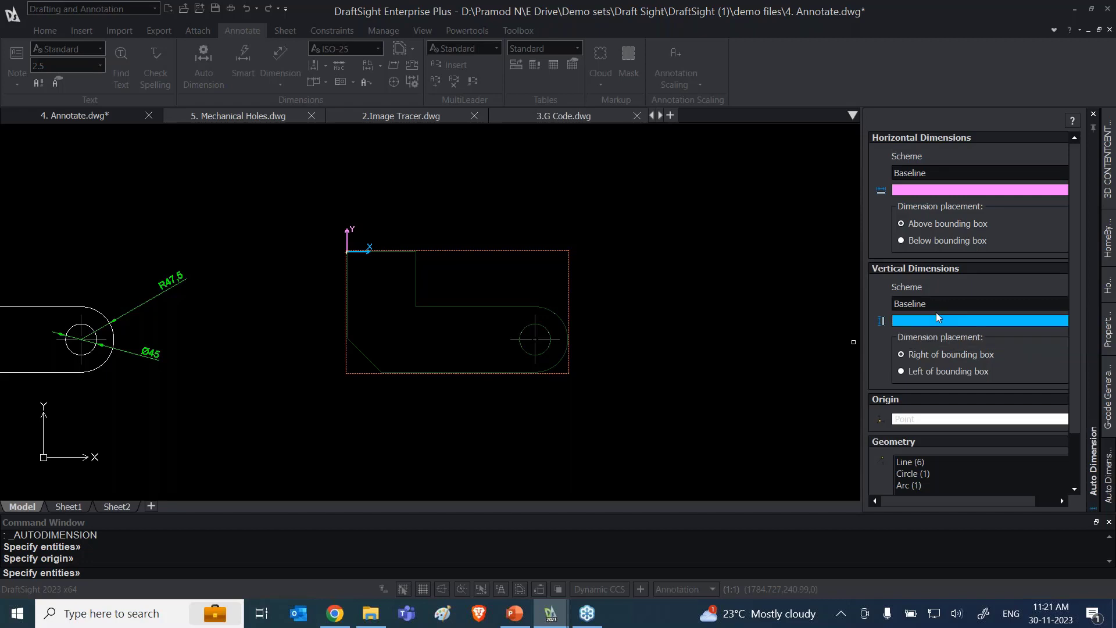
scroll(913, 410, "down", 2)
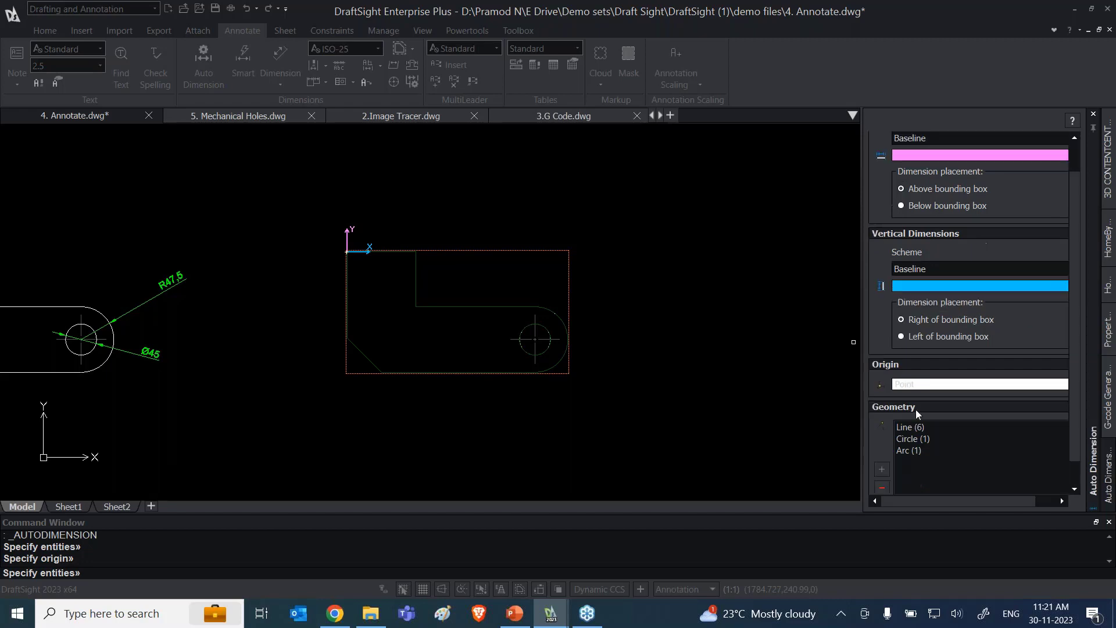
left_click(893, 484)
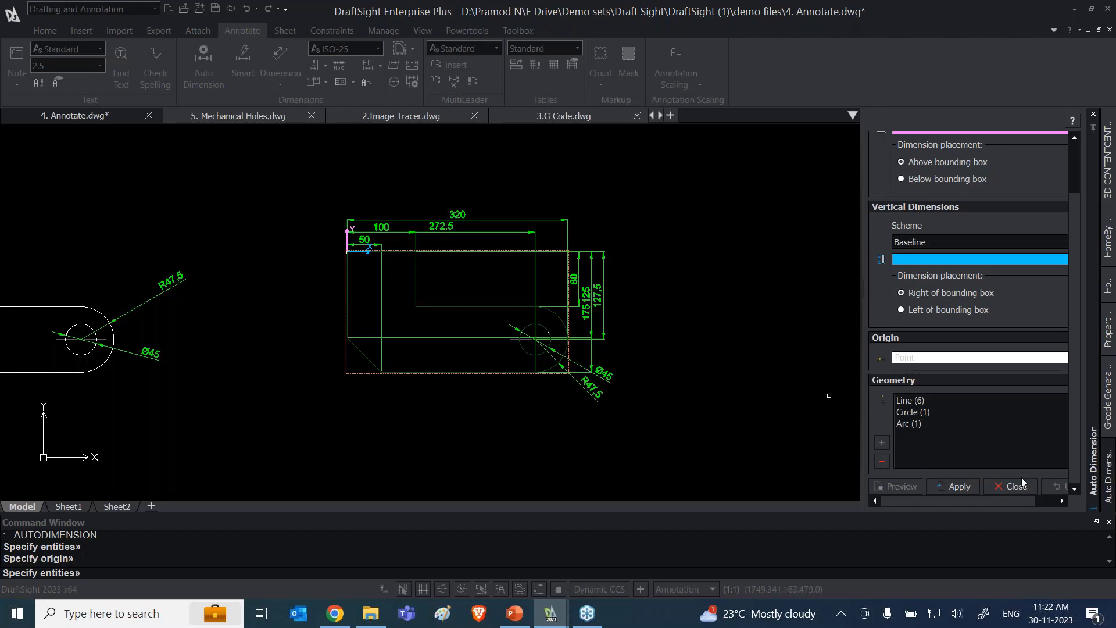
left_click(959, 486)
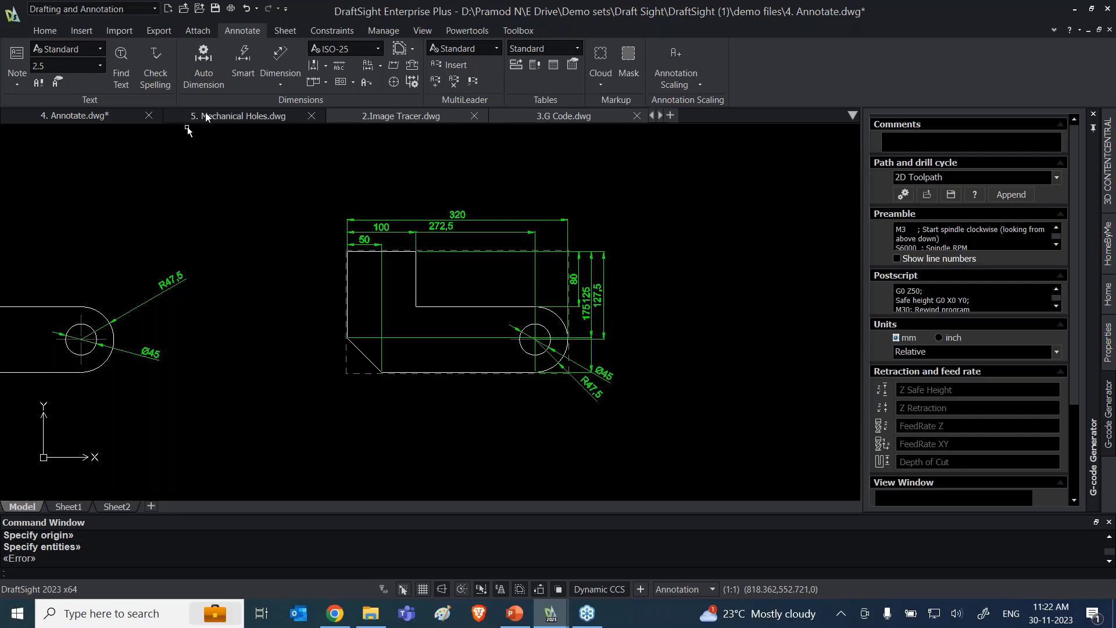
Step: Switch to PowerPoint, present the slides from Annotation through Toolbox to the next Demo slide, and end the show
left_click(514, 613)
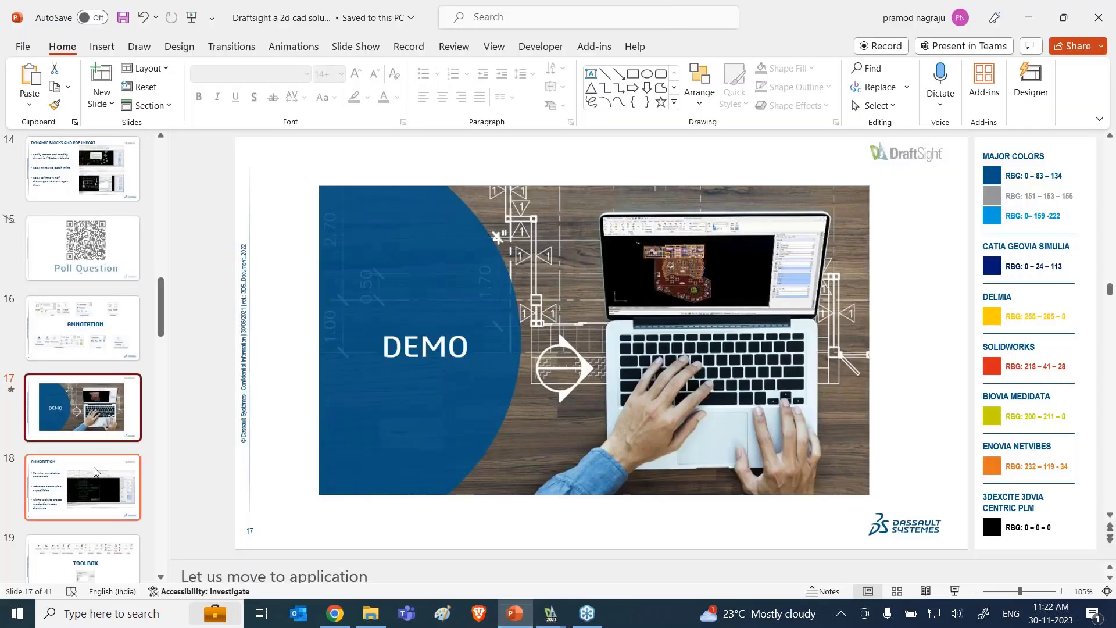
left_click(96, 471)
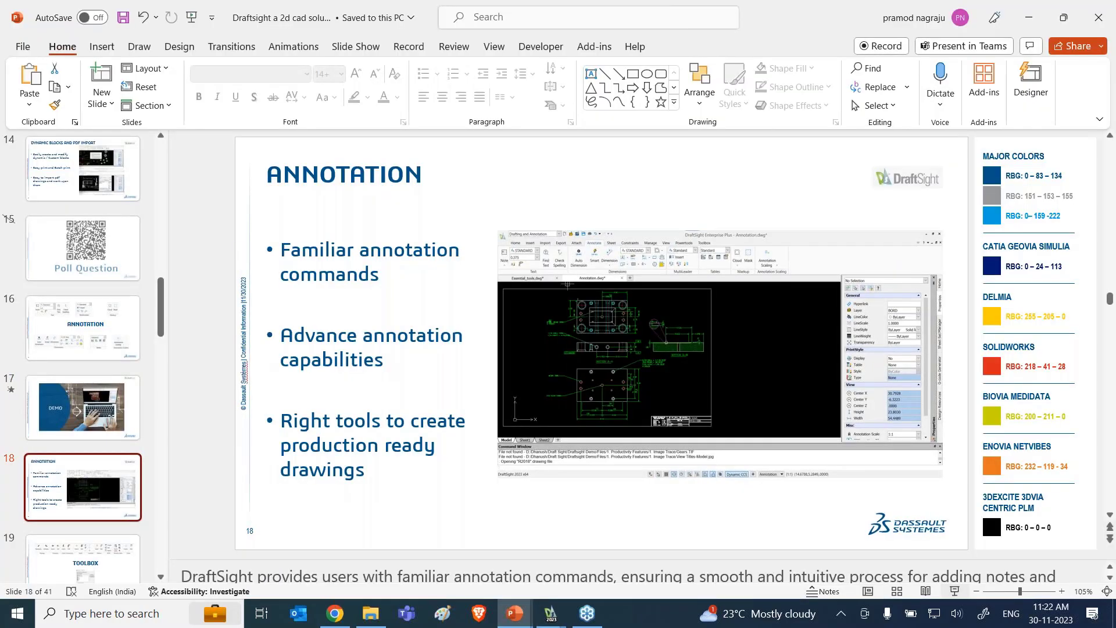
key("shift+F5")
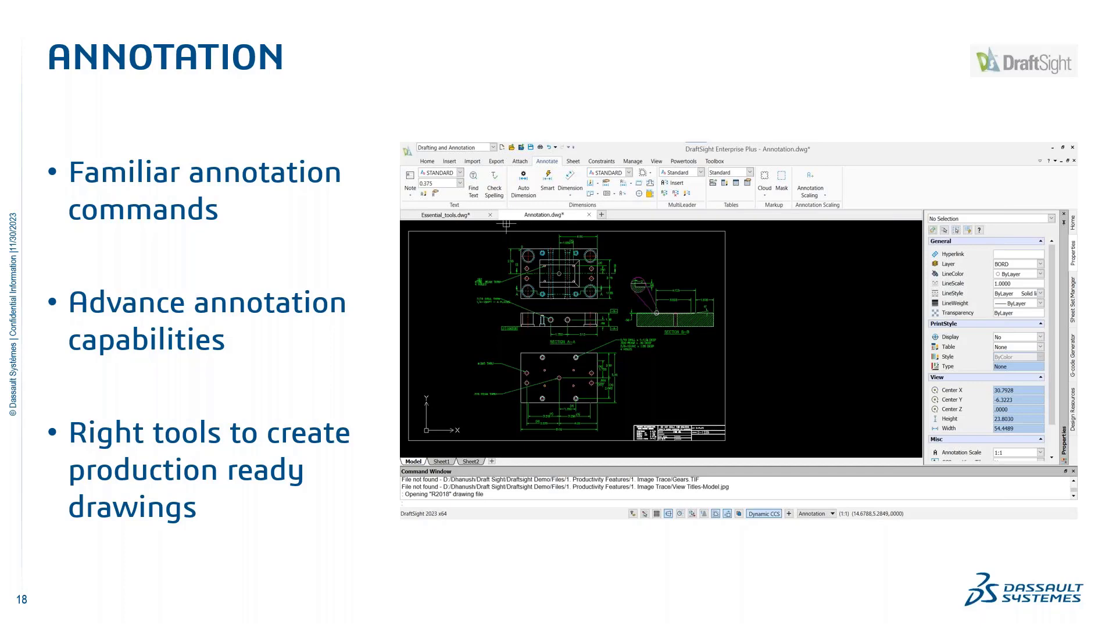
key("Right")
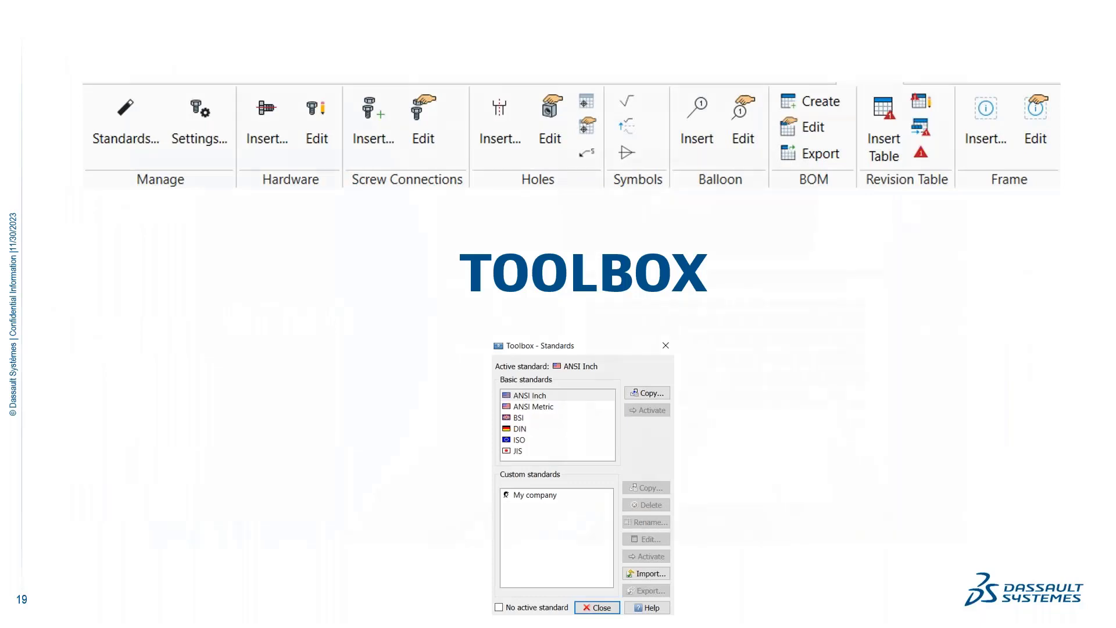
key("Right")
key("Escape")
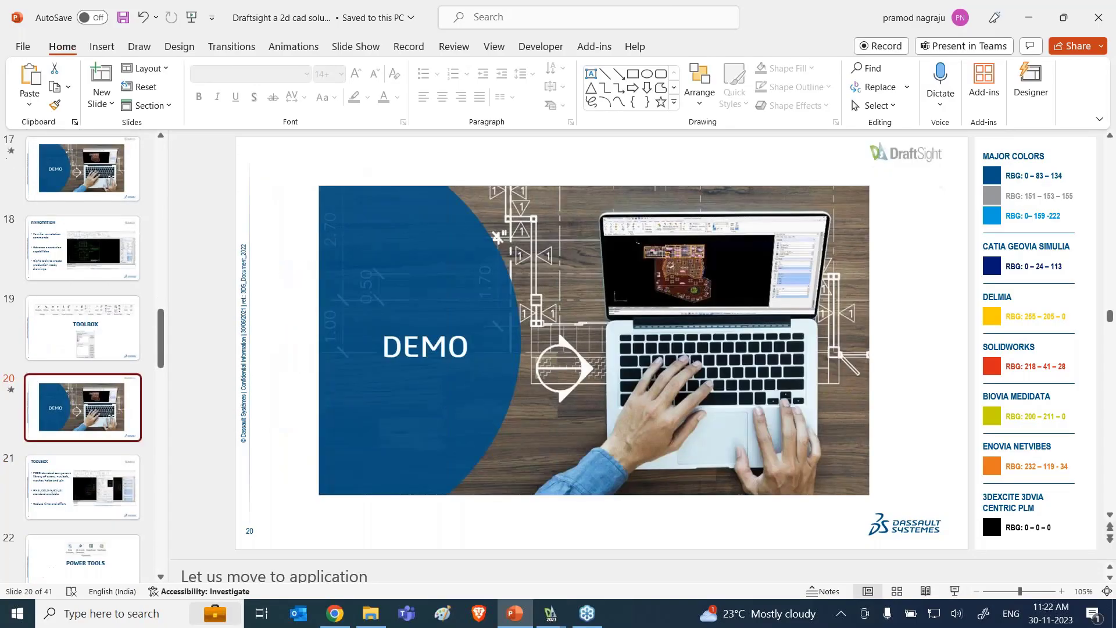
Step: Switch back to DraftSight and bring up the 5. Mechanical Holes.dwg drawing with both flange assemblies in view
left_click(551, 614)
left_click(124, 526)
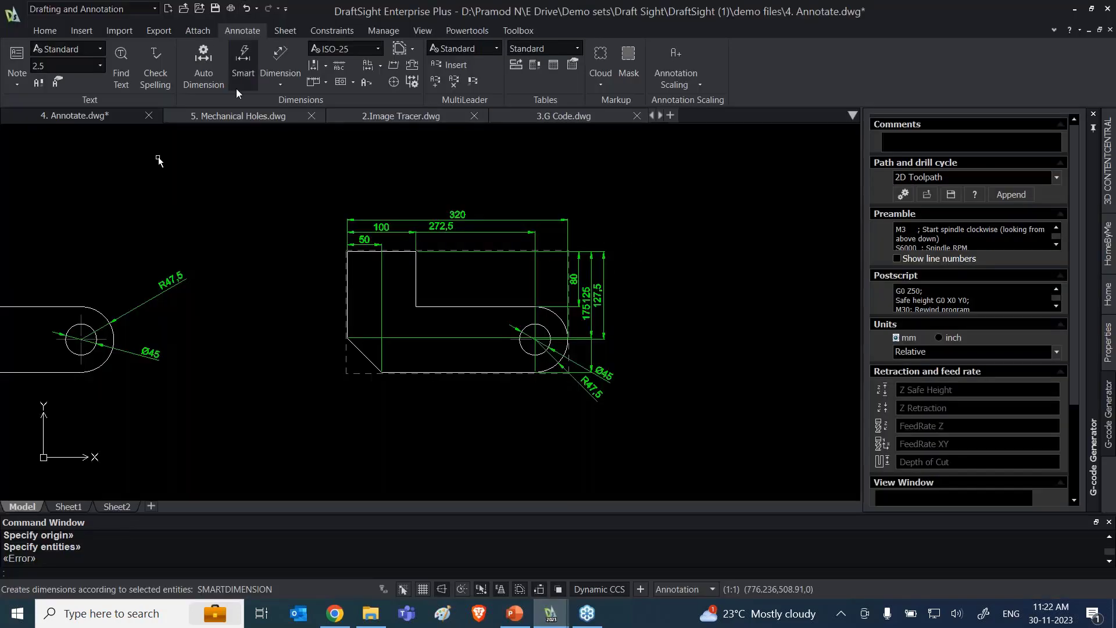
left_click(221, 126)
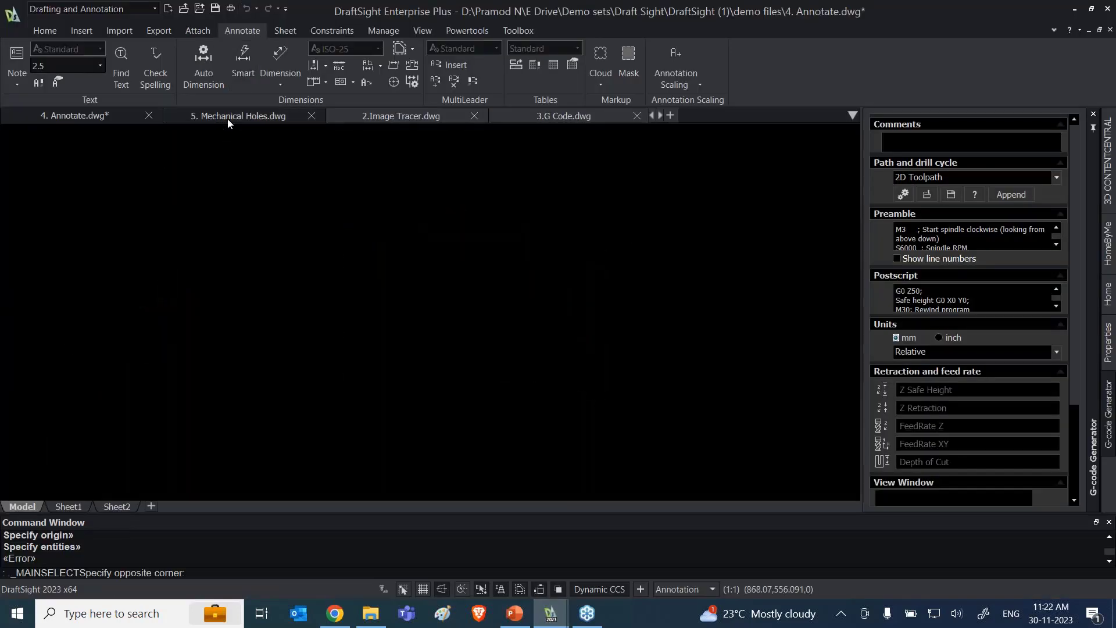
left_click(228, 117)
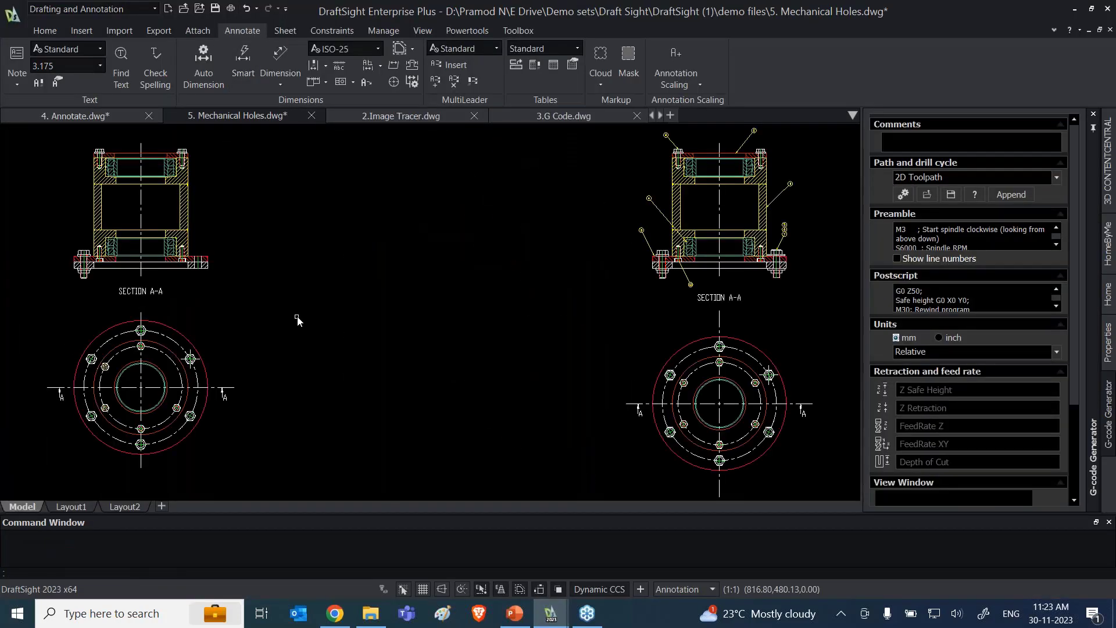
scroll(299, 318, "down", 1)
scroll(306, 319, "down", 1)
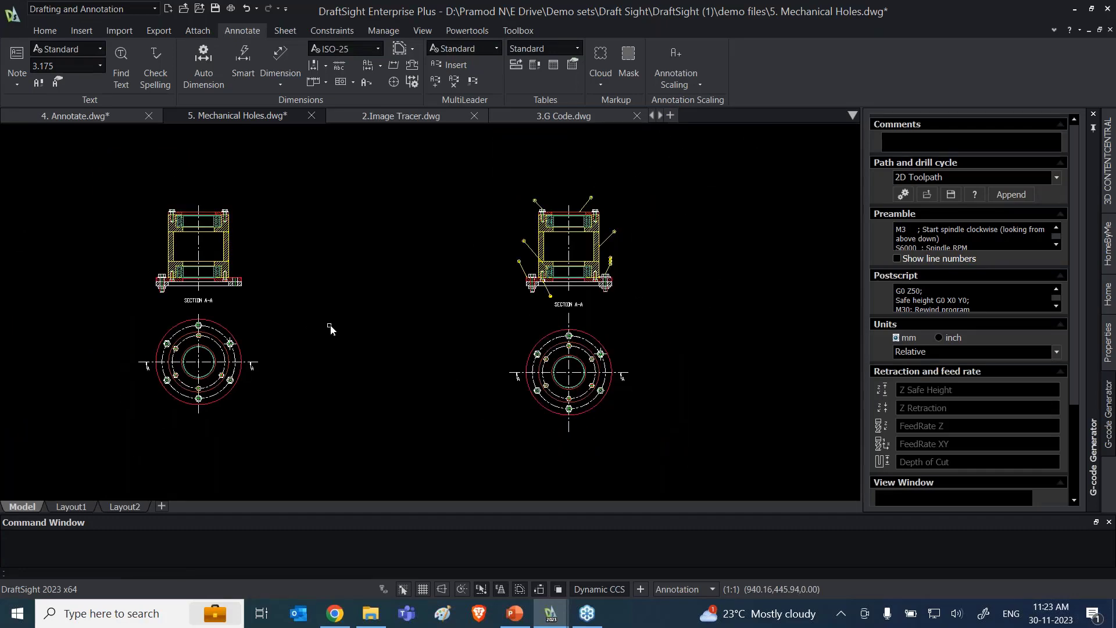
middle_click_drag(330, 329, 441, 327)
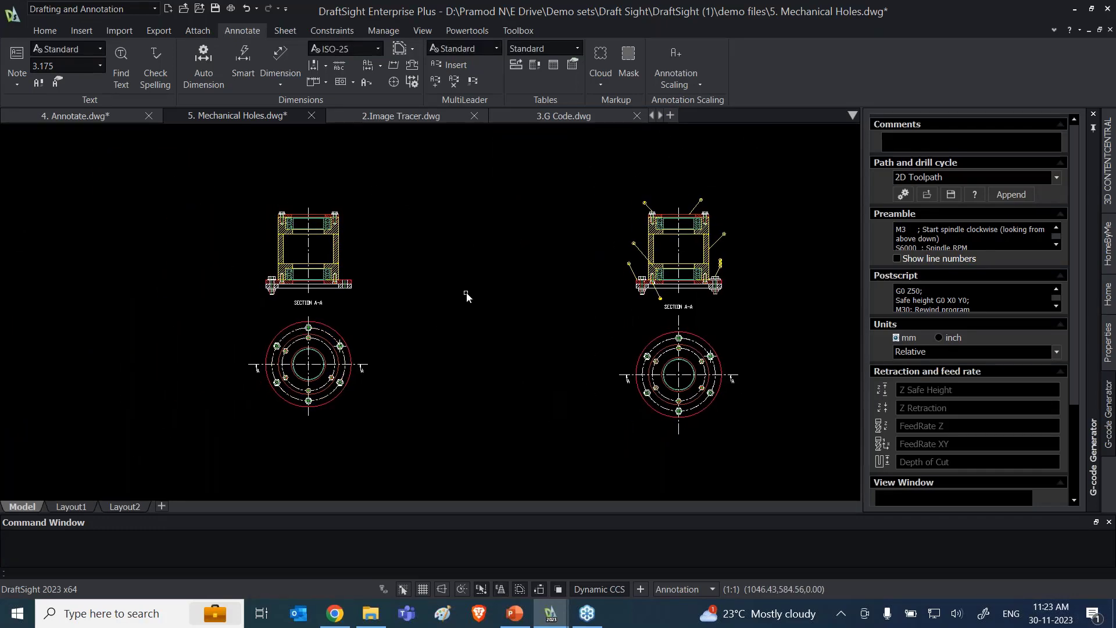
Step: Bring up the Toolbox tools and look through the basic standards from ANSI Inch to JIS, keeping ANSI Metric active
left_click(44, 31)
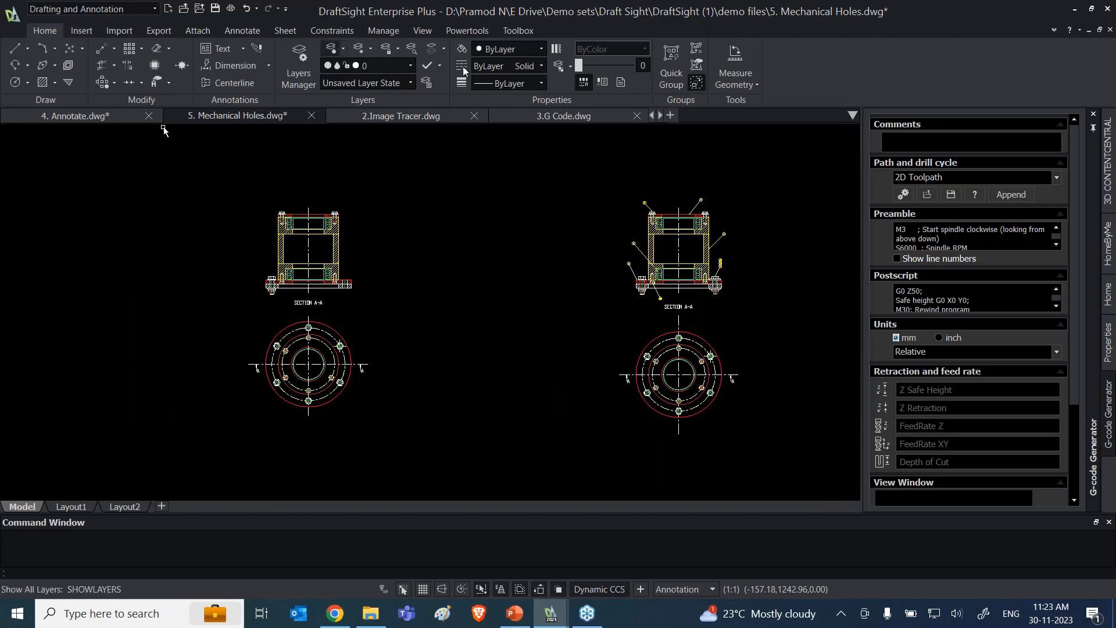
left_click(517, 30)
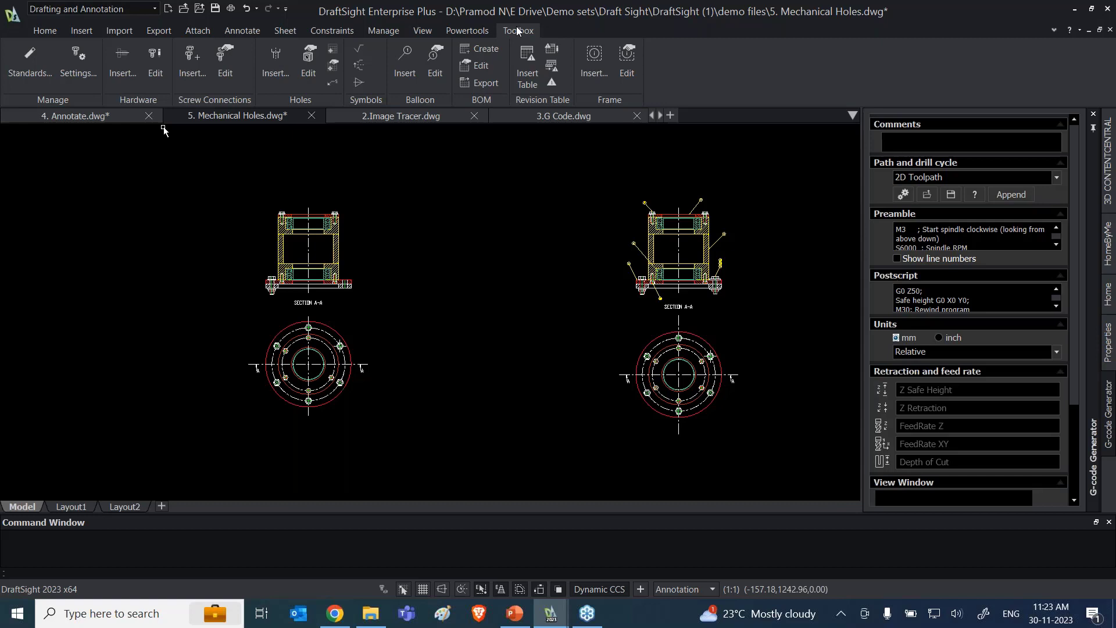
left_click(30, 80)
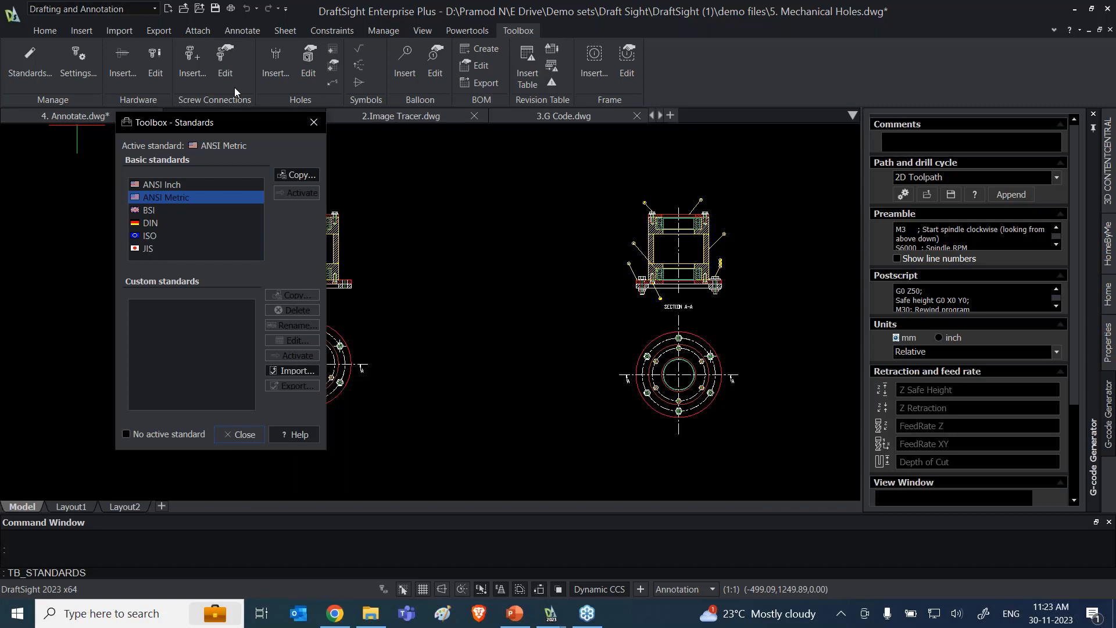
left_click(172, 189)
left_click(170, 198)
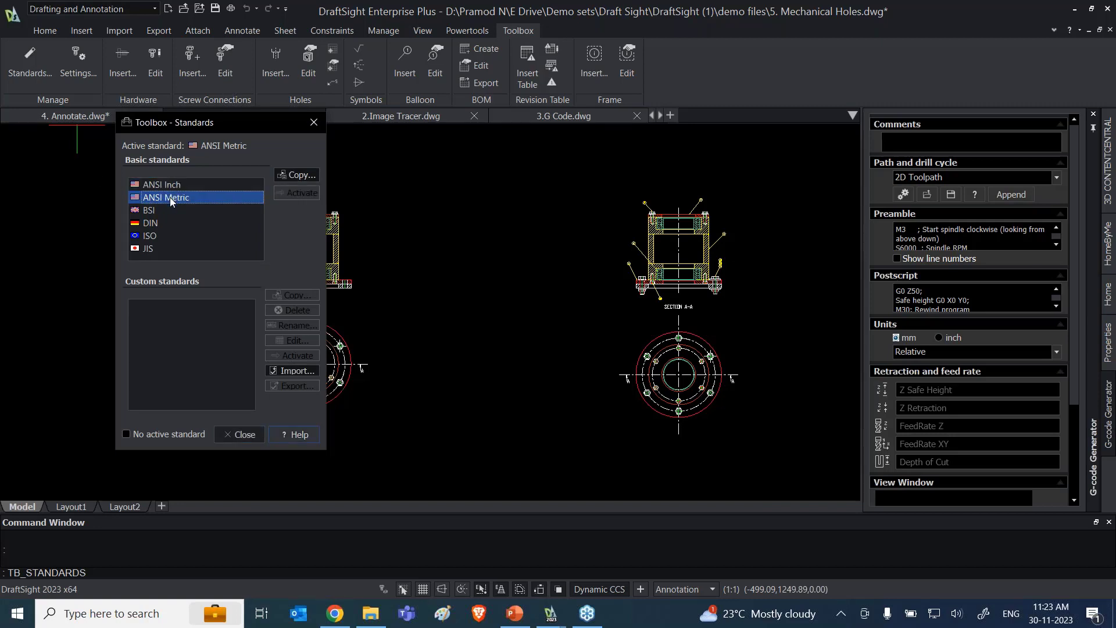
left_click(157, 211)
left_click(158, 222)
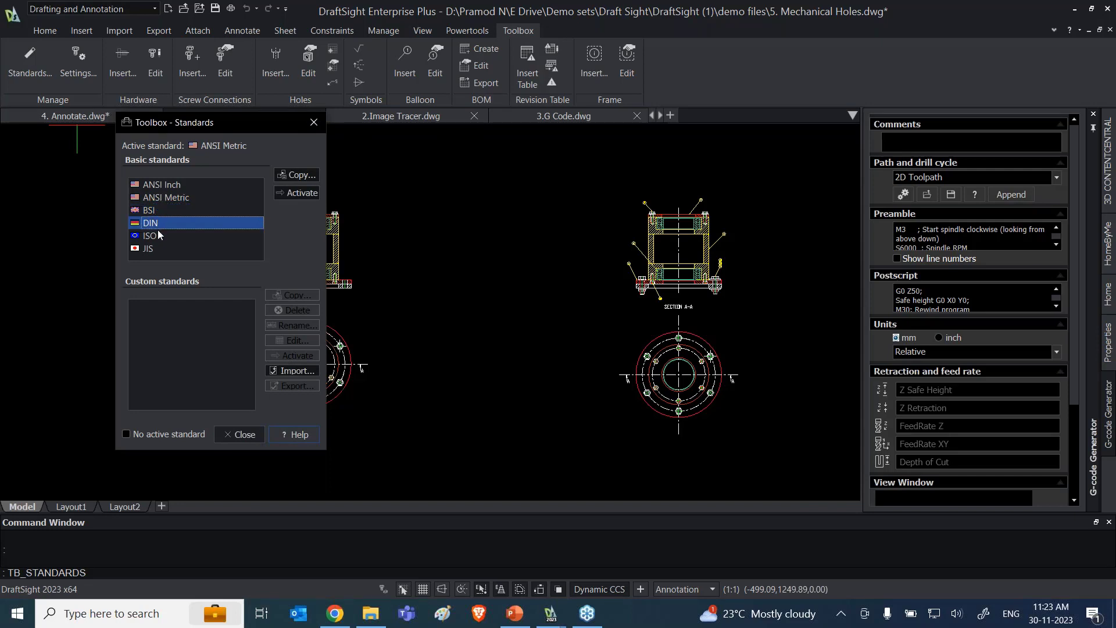
left_click(157, 236)
left_click(156, 249)
left_click(171, 185)
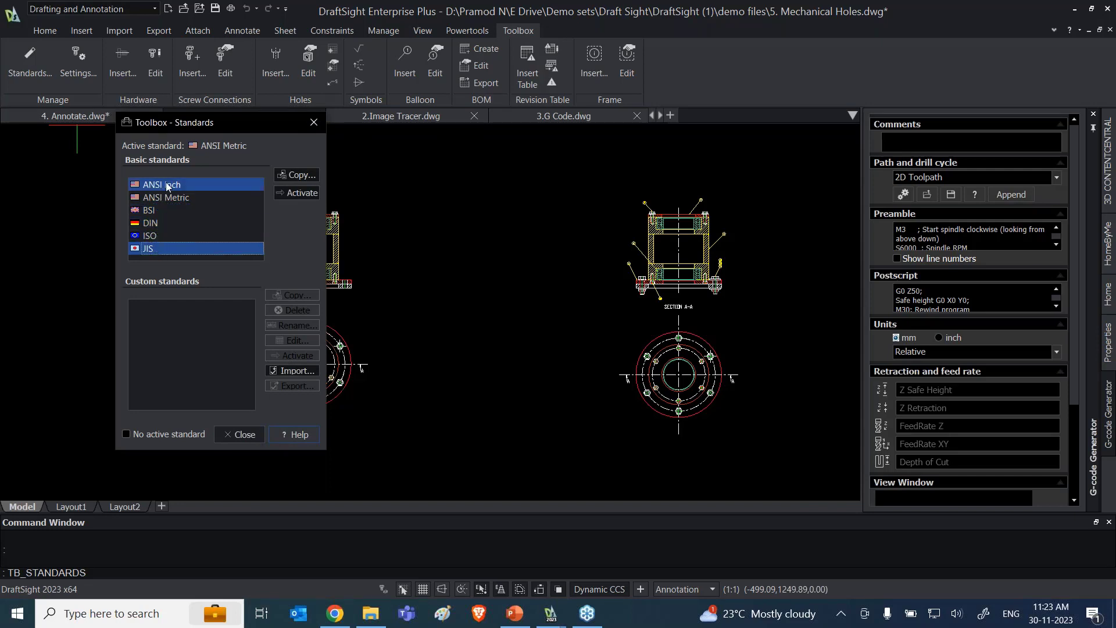
left_click(175, 199)
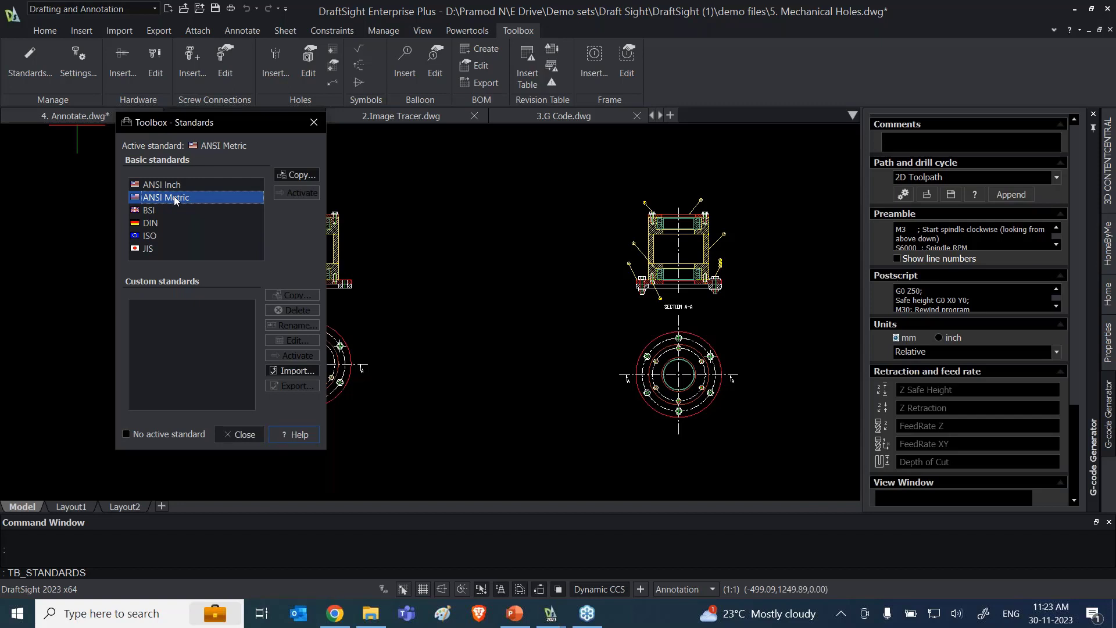
left_click(314, 125)
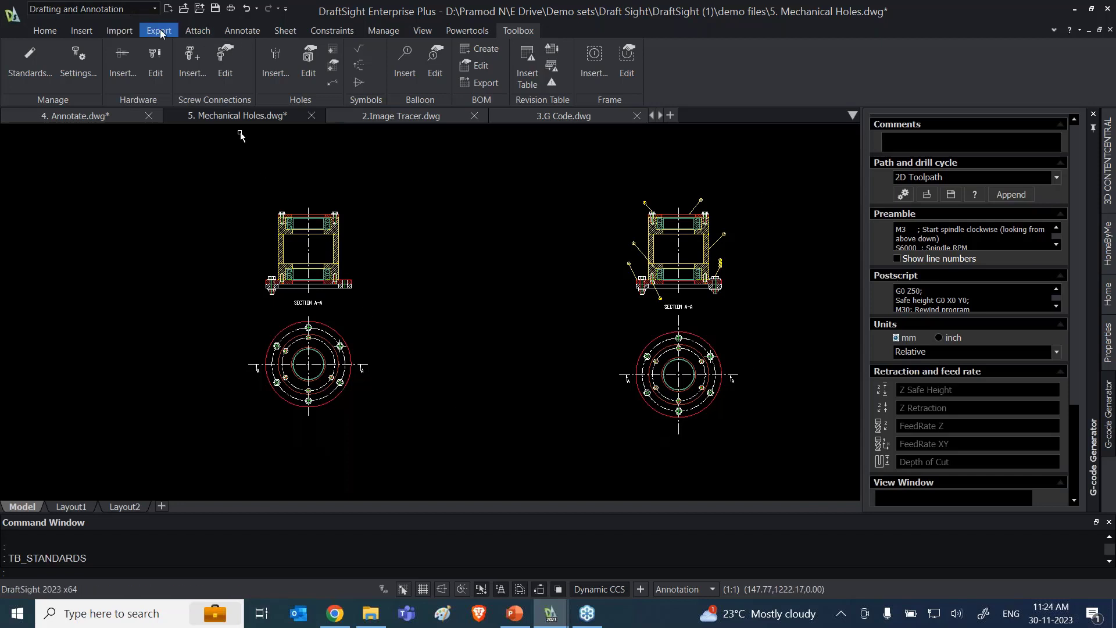
Step: Examine the Toolbox layer settings for the Centerline and Dimension entities, closing the settings without changes
left_click(75, 78)
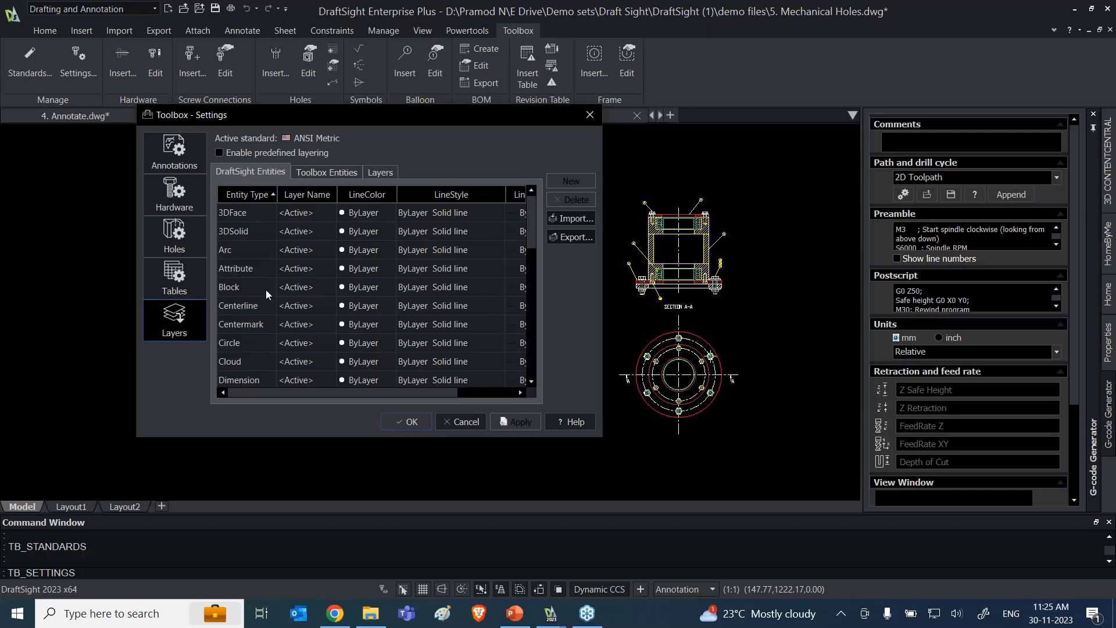
left_click(225, 308)
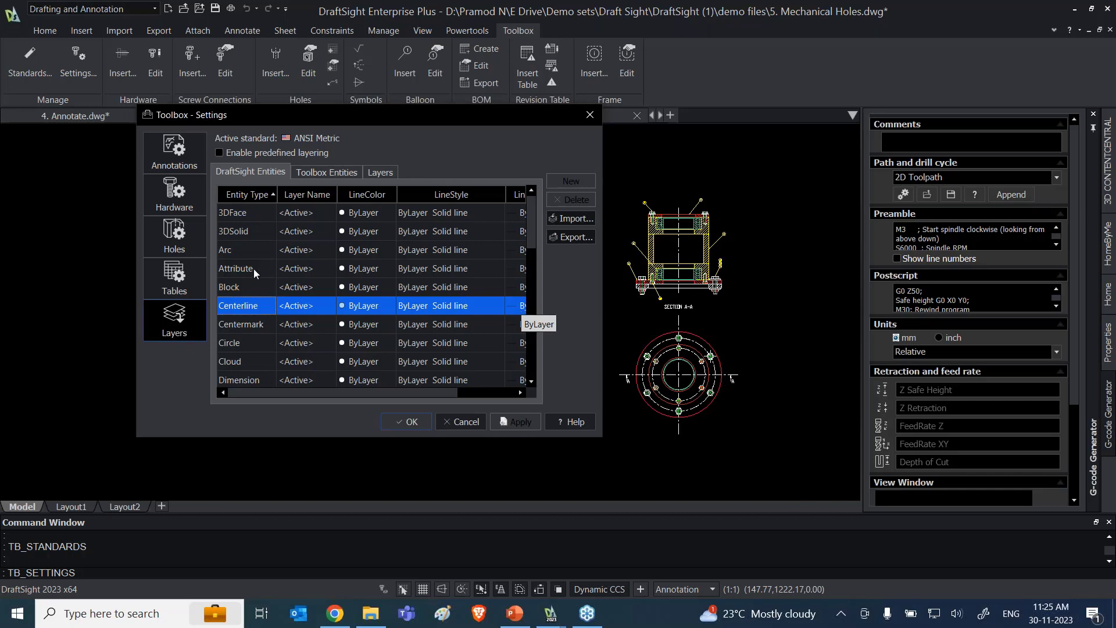
left_click(235, 383)
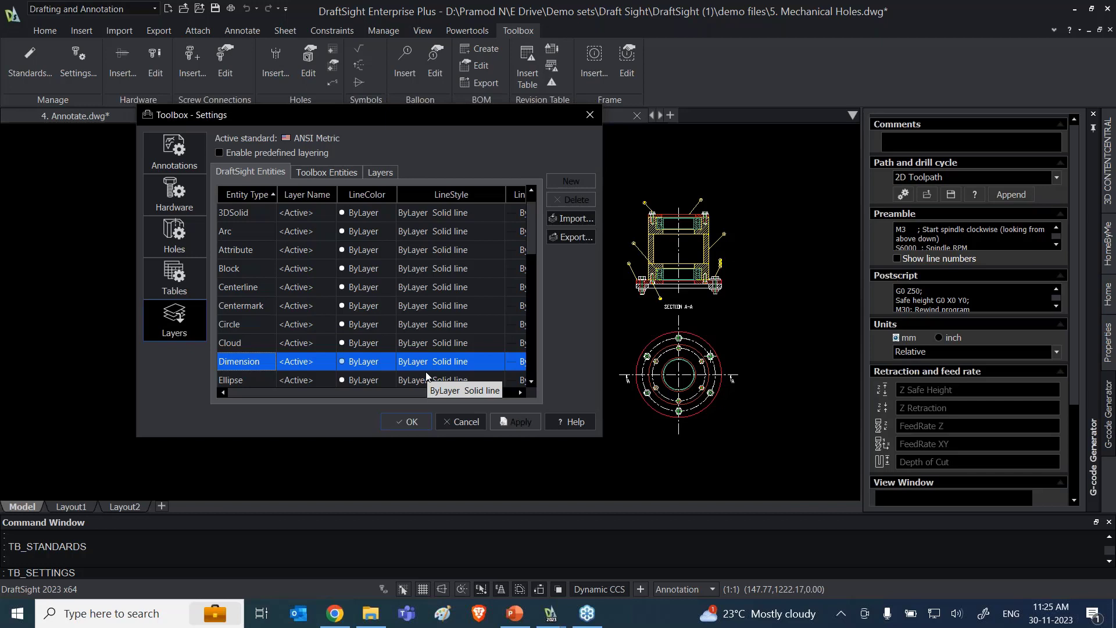
left_click(465, 422)
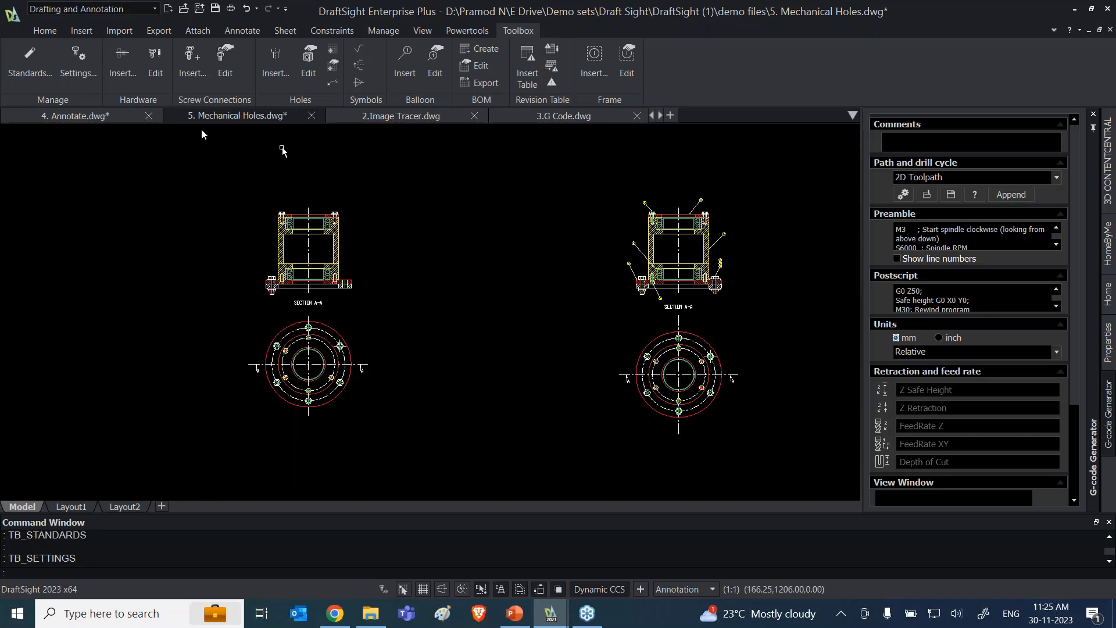
Step: Start inserting a Toolbox hole for the left flange's plan view, moving the hole settings clear of the drawing
scroll(302, 378, "up", 5)
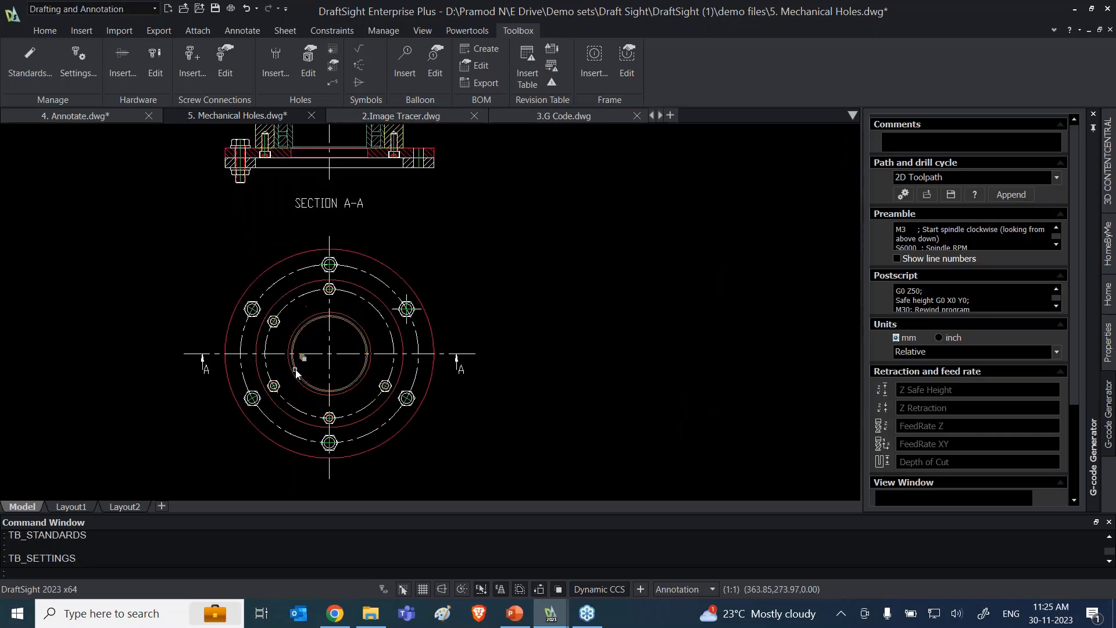
scroll(361, 324, "up", 2)
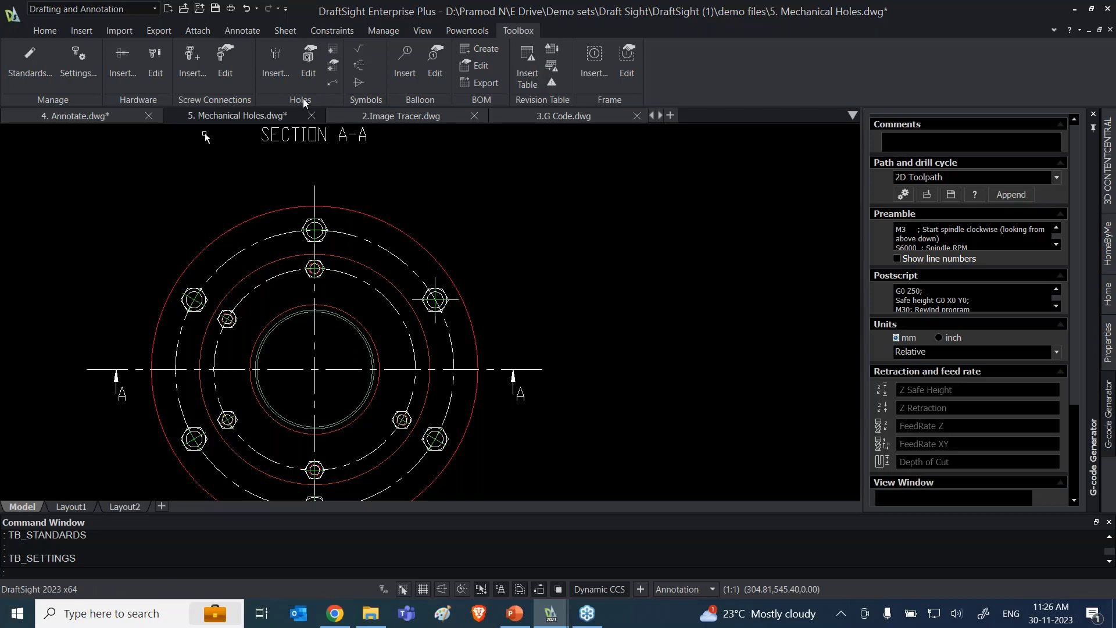
left_click(281, 73)
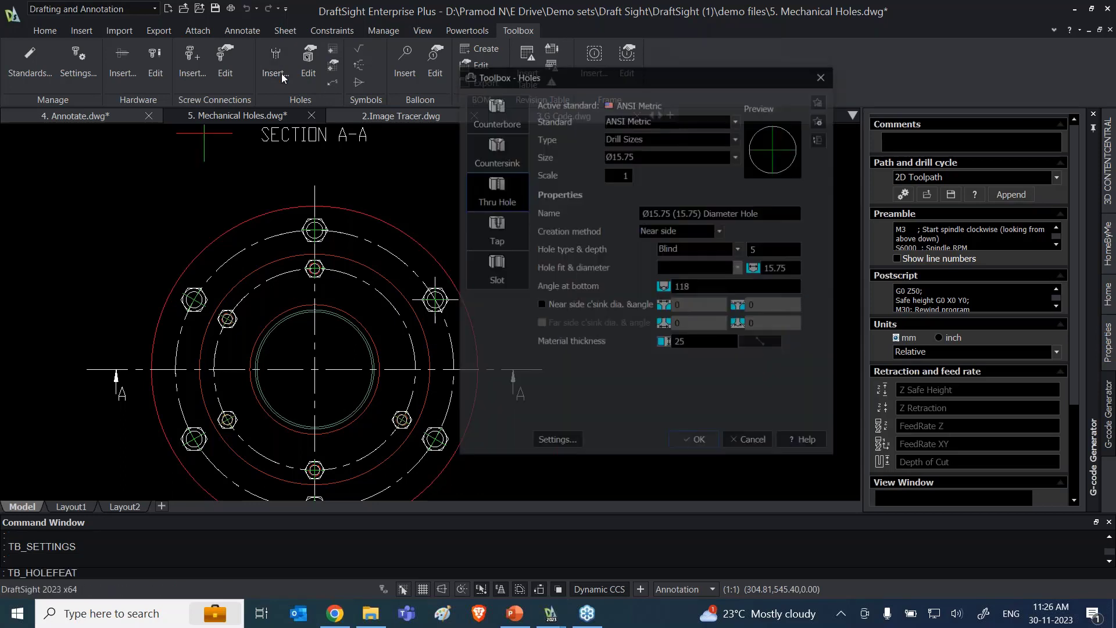
left_click_drag(573, 74, 613, 61)
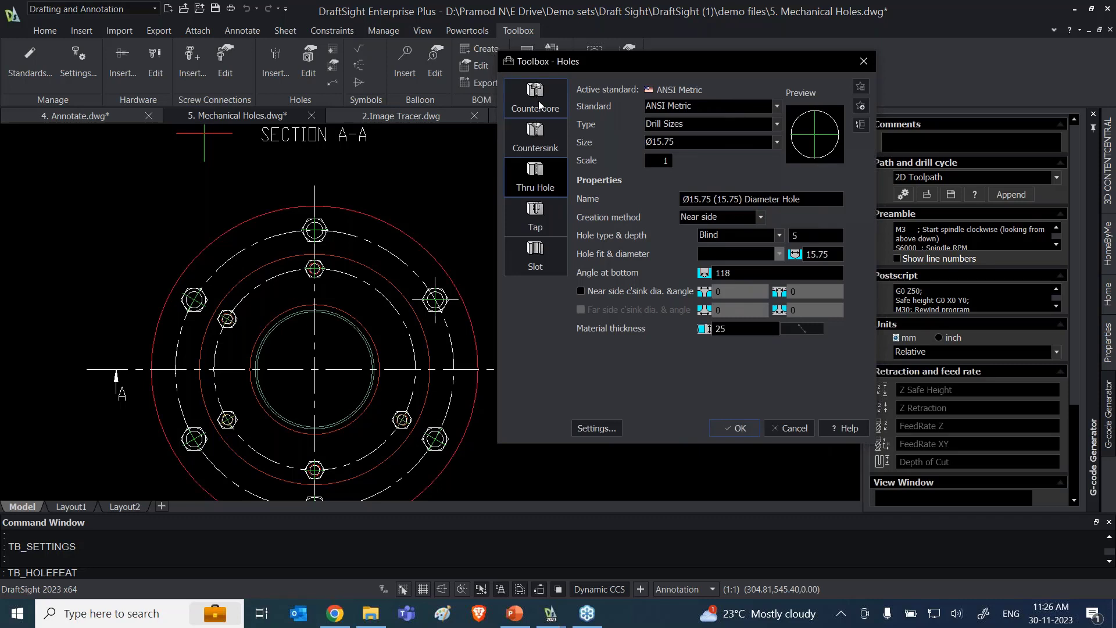
Step: Look through the hole categories from Counterbore to Slot and the Thru Hole standards and types, keeping ANSI Metric and Drill Sizes
left_click(539, 103)
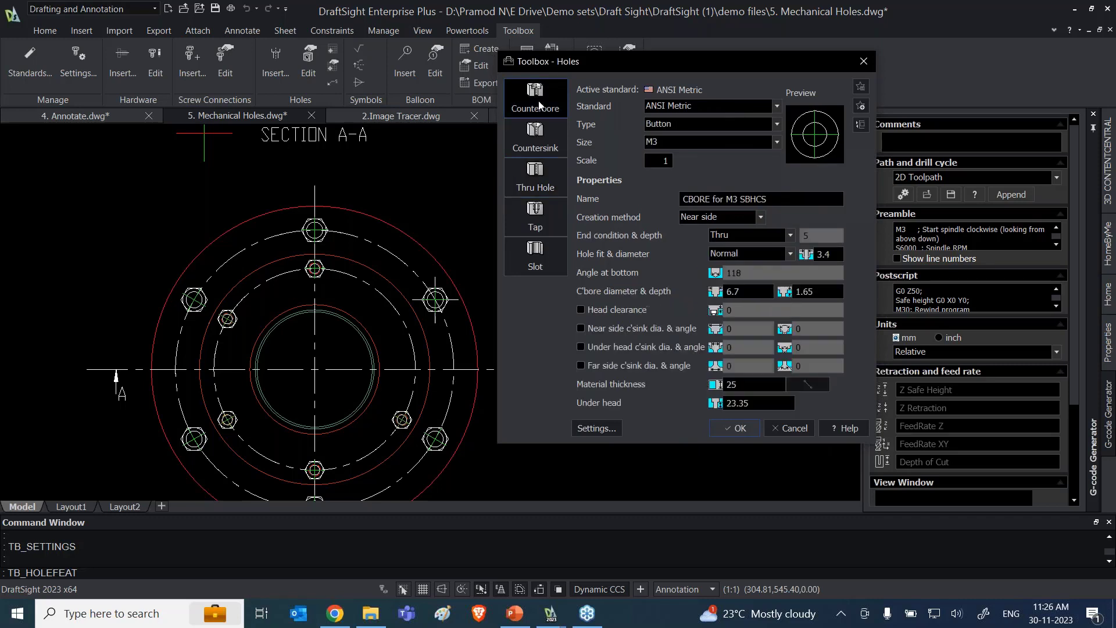
left_click(535, 149)
left_click(536, 187)
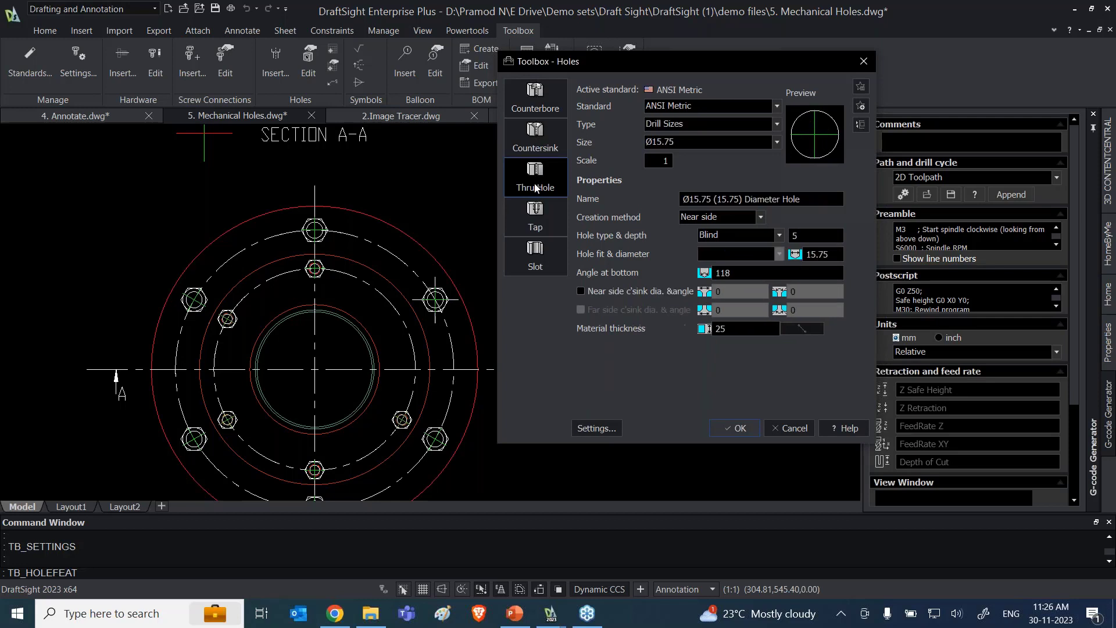
left_click(534, 225)
left_click(529, 260)
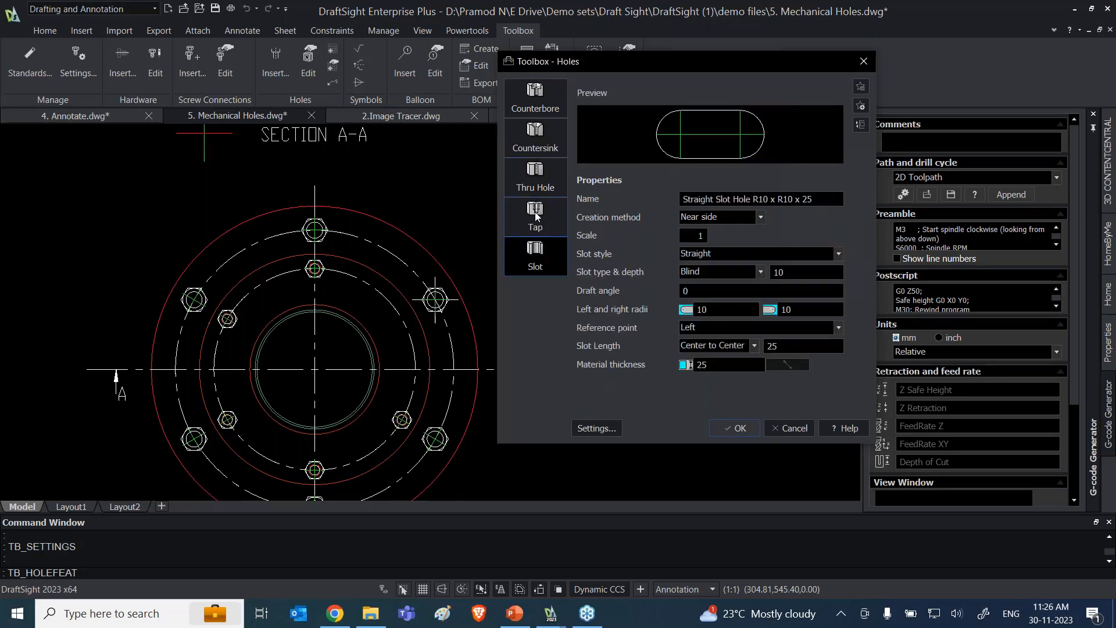
left_click(535, 177)
left_click(747, 106)
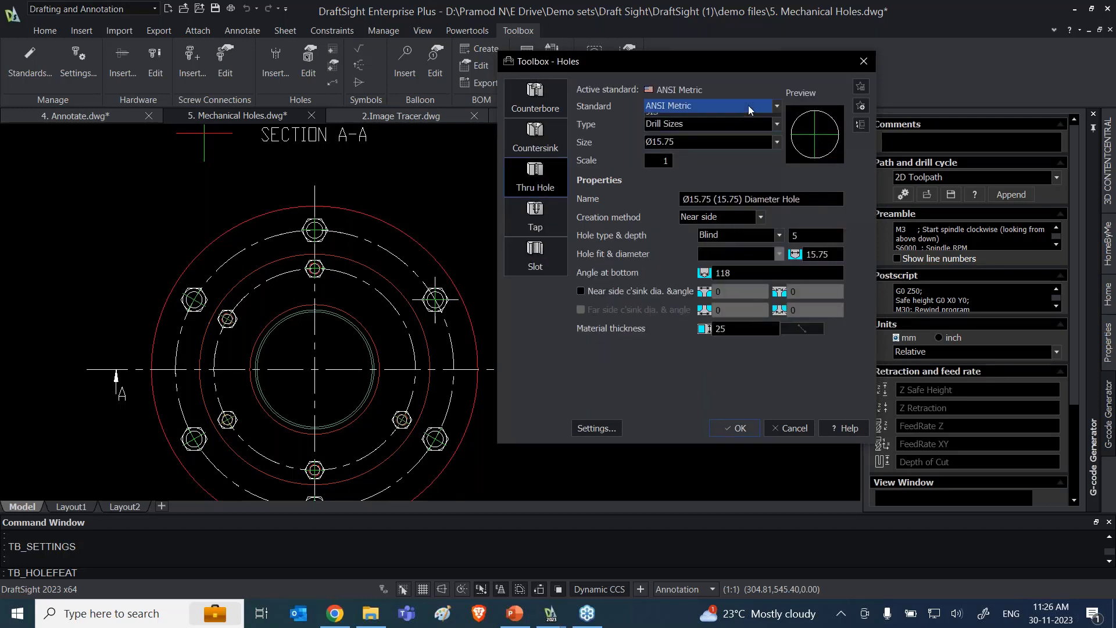
left_click(658, 216)
left_click(696, 122)
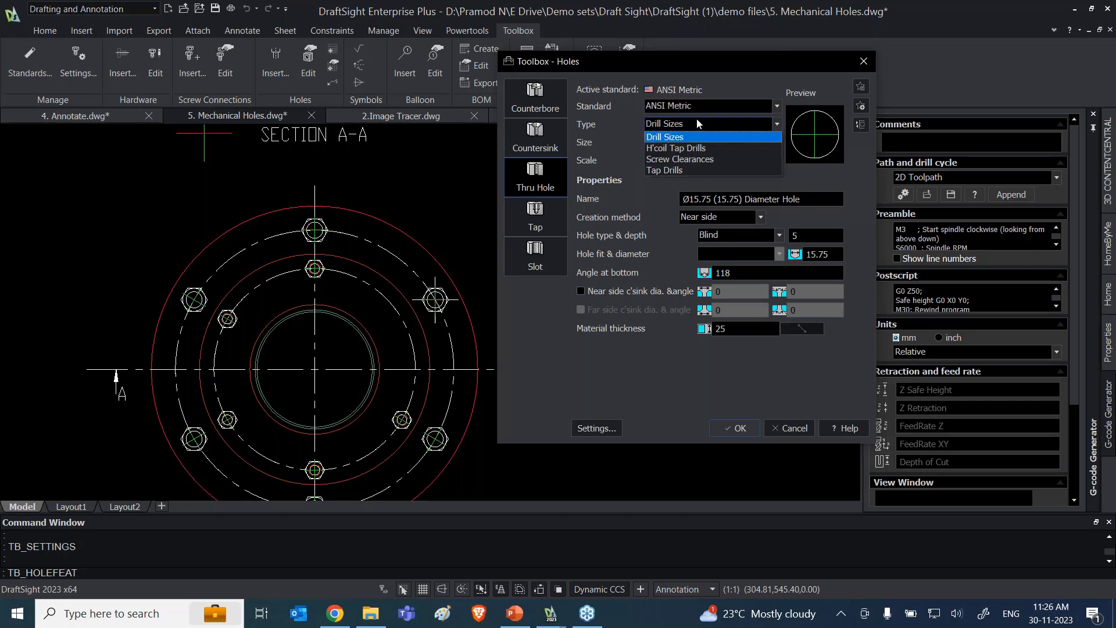
left_click(653, 220)
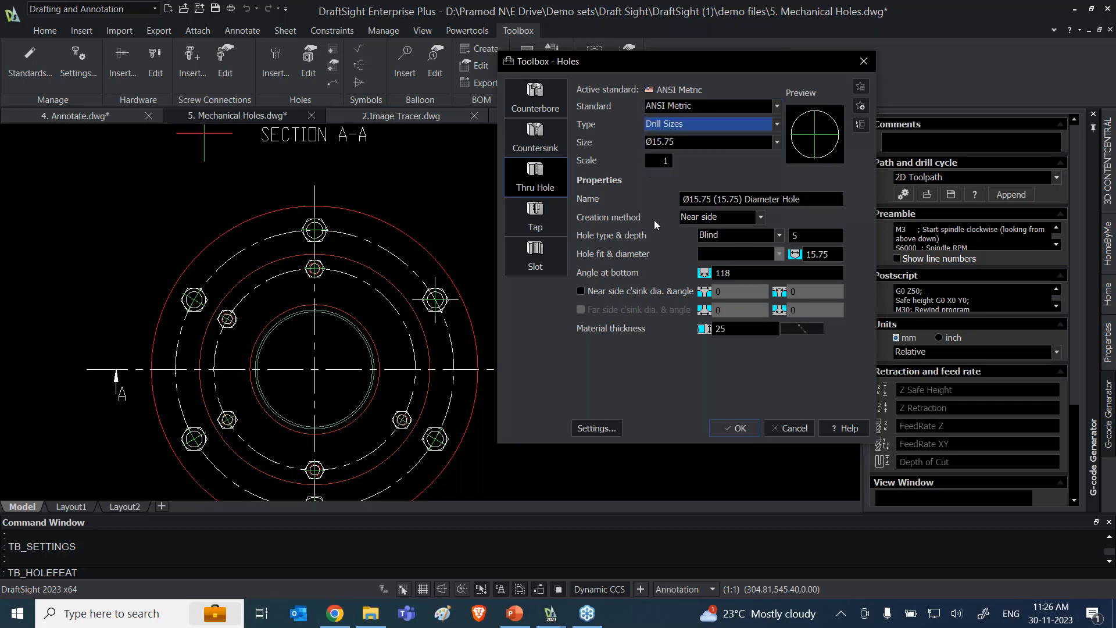
Step: Preview the thru hole with the Far side, Hidden and Section creation methods, returning it to Near side
left_click(760, 217)
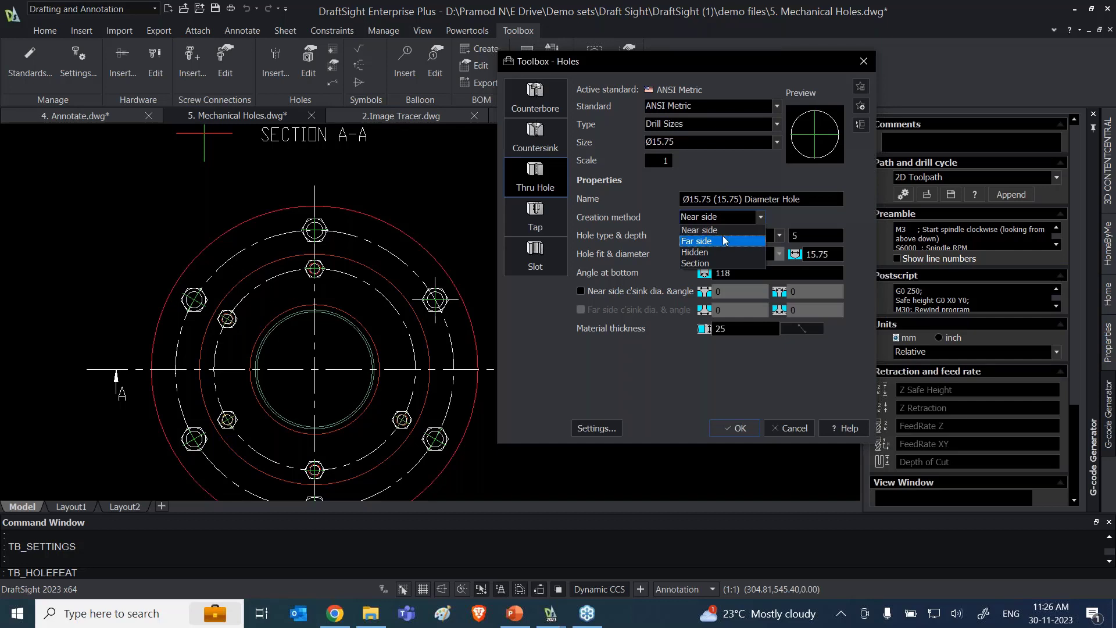
left_click(727, 241)
left_click(761, 218)
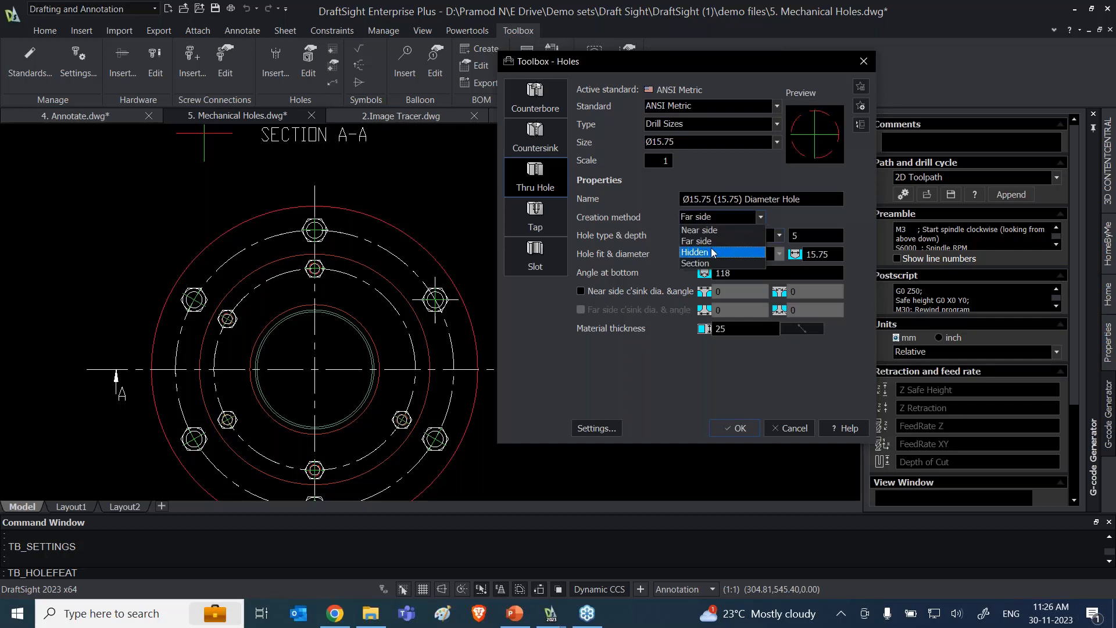
left_click(714, 253)
left_click(761, 217)
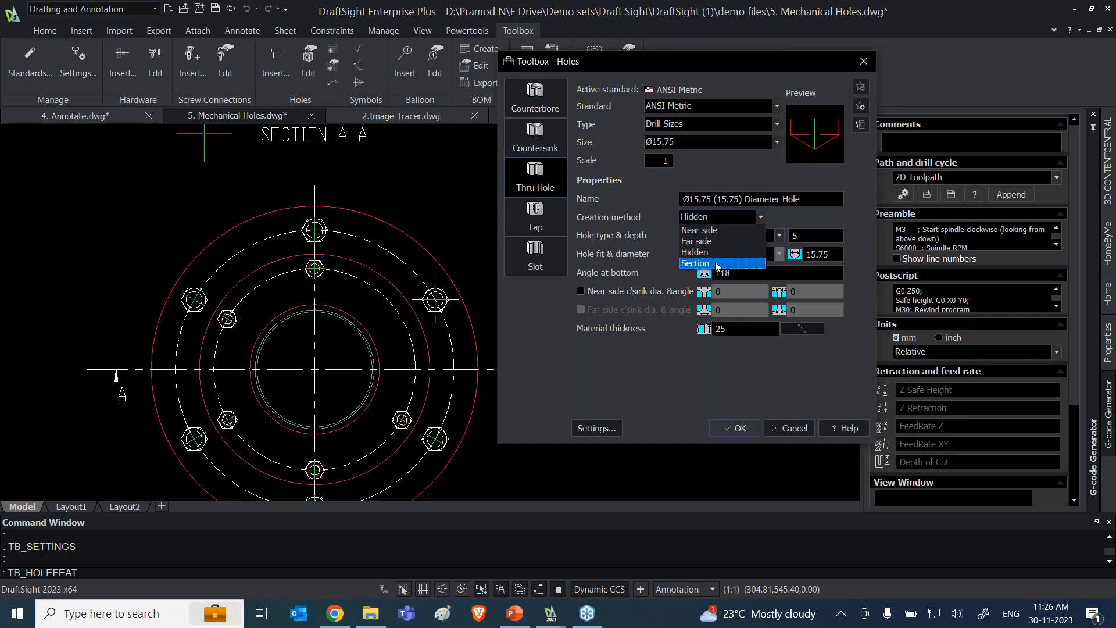
left_click(720, 263)
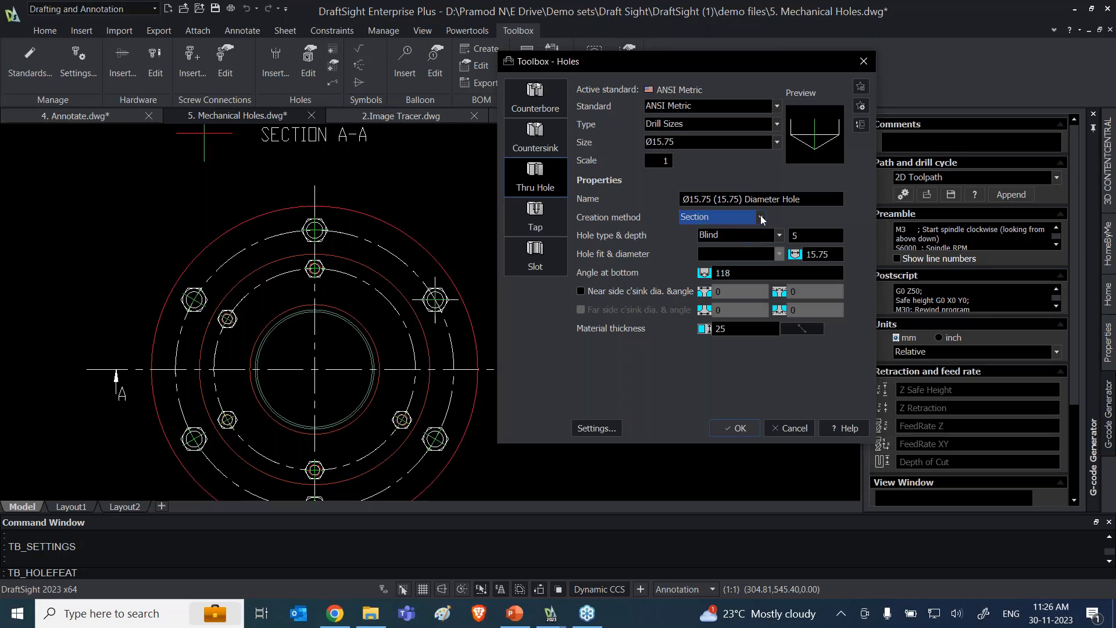
left_click(761, 217)
left_click(717, 231)
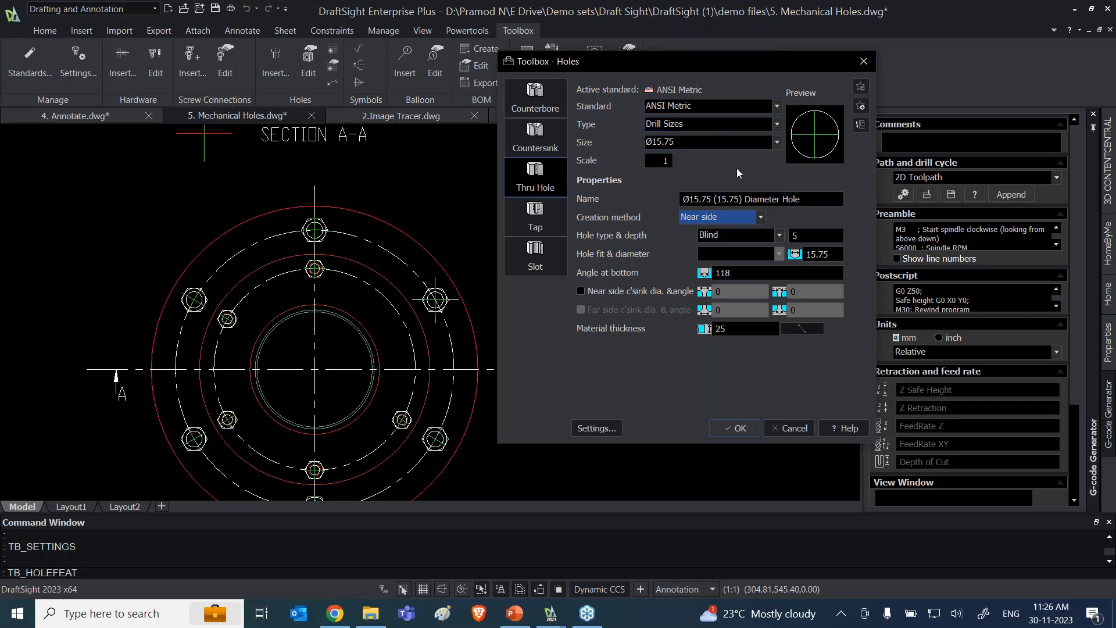
Step: Place two near-side Ø15.75 blind holes, 5 deep, where the flange's horizontal centerline crosses the outer and inner bolt circles on the A-arrow side
left_click(736, 428)
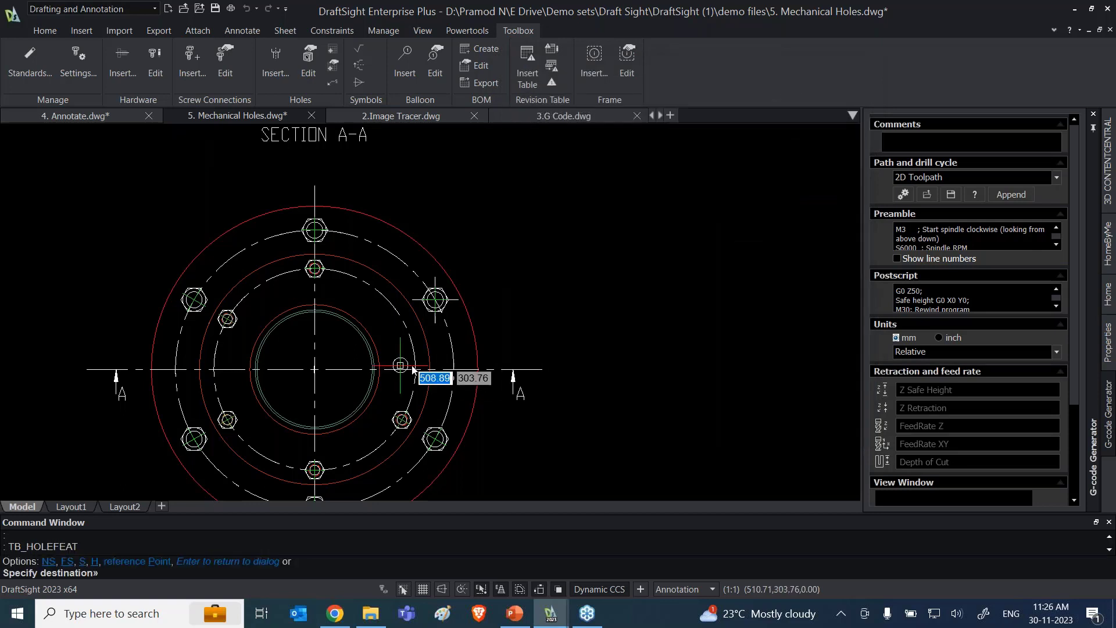
left_click(454, 369)
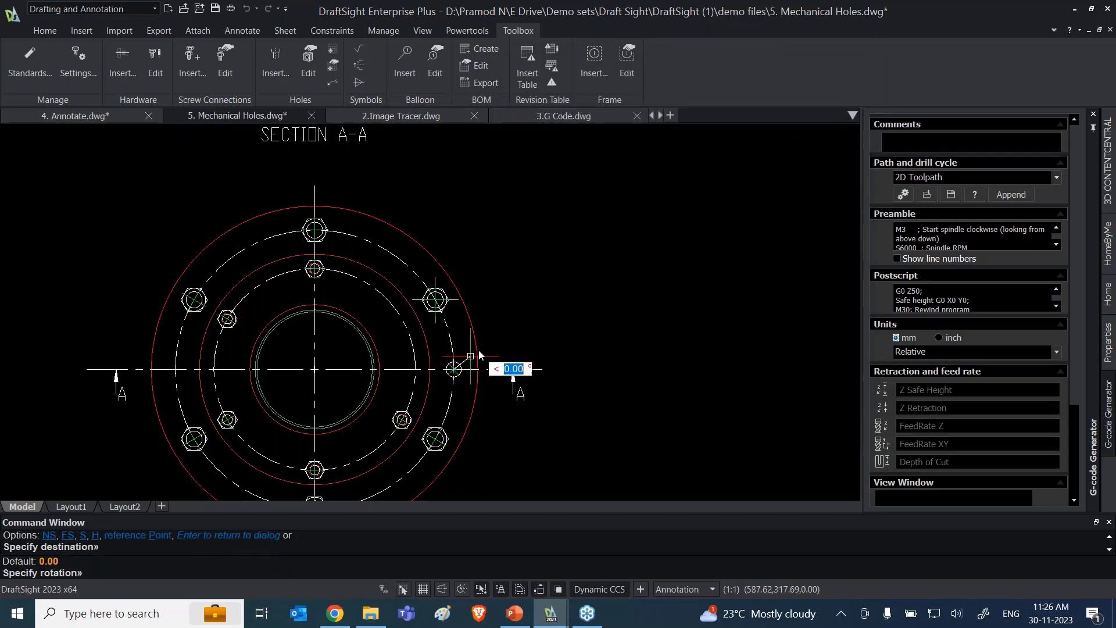
left_click(454, 370)
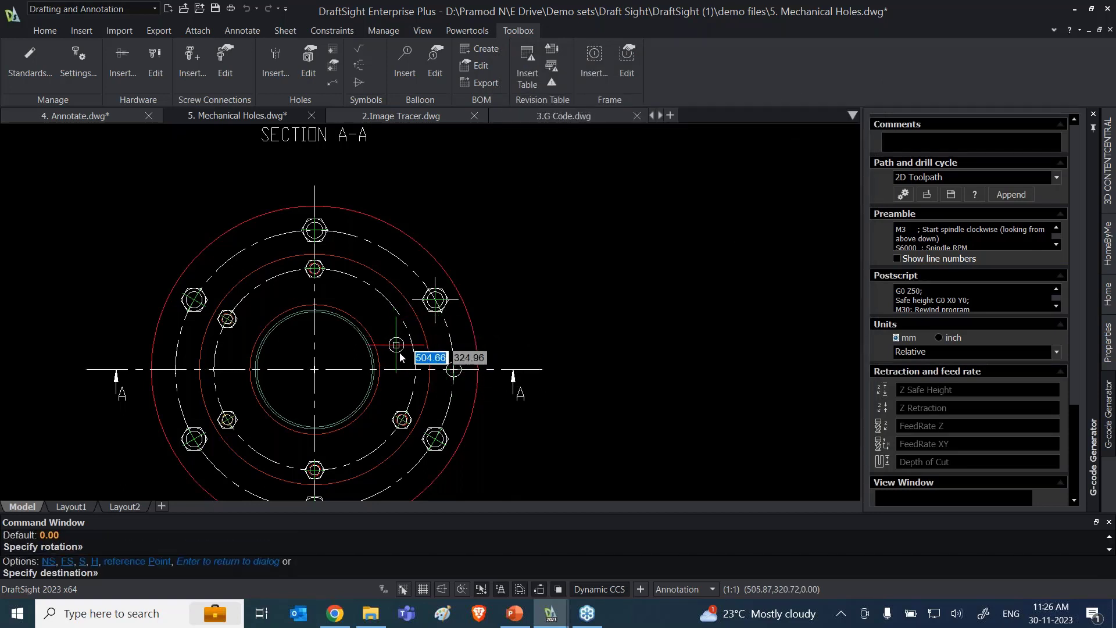
left_click(417, 369)
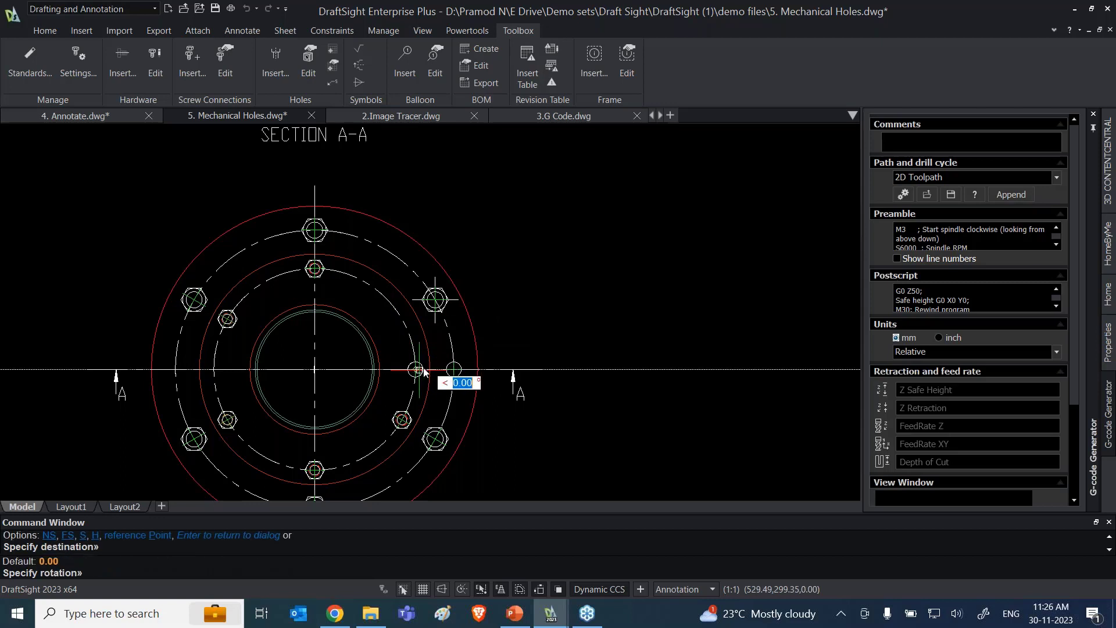
left_click(427, 372)
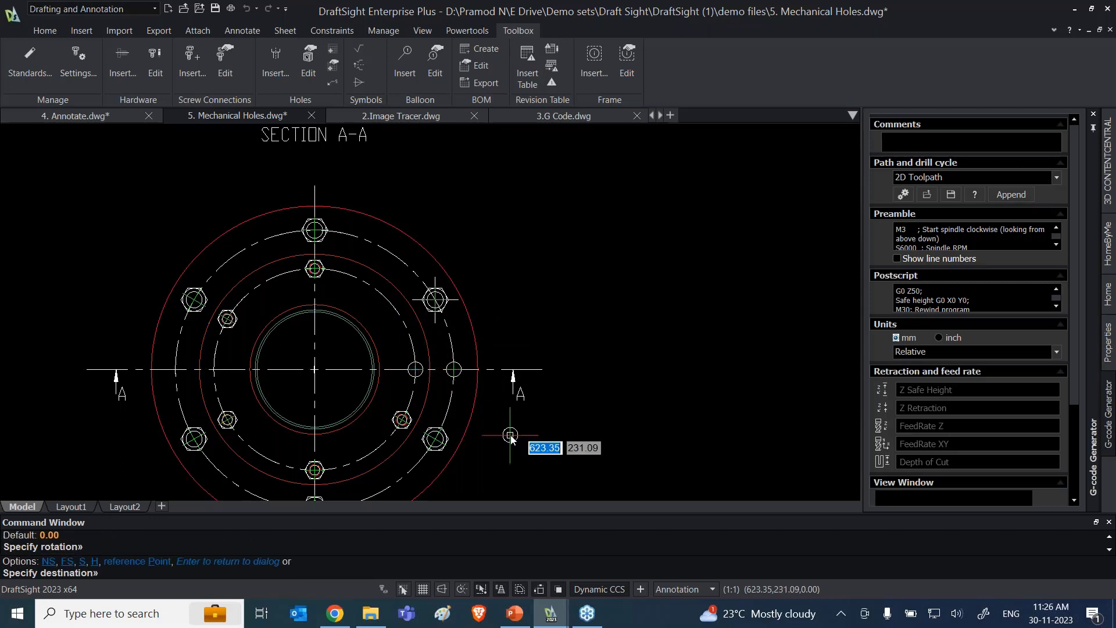
key("Escape")
Step: Insert a hole table beside the flange's plan view, using the flange centre as origin and including all its holes
scroll(535, 423, "down", 2)
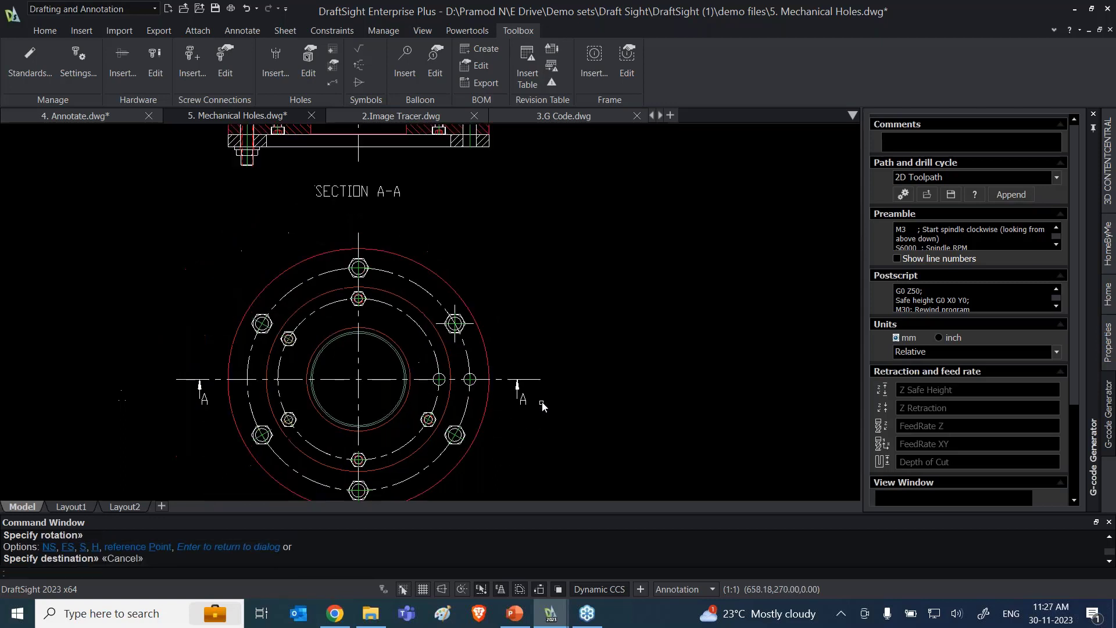
middle_click_drag(597, 405, 609, 331)
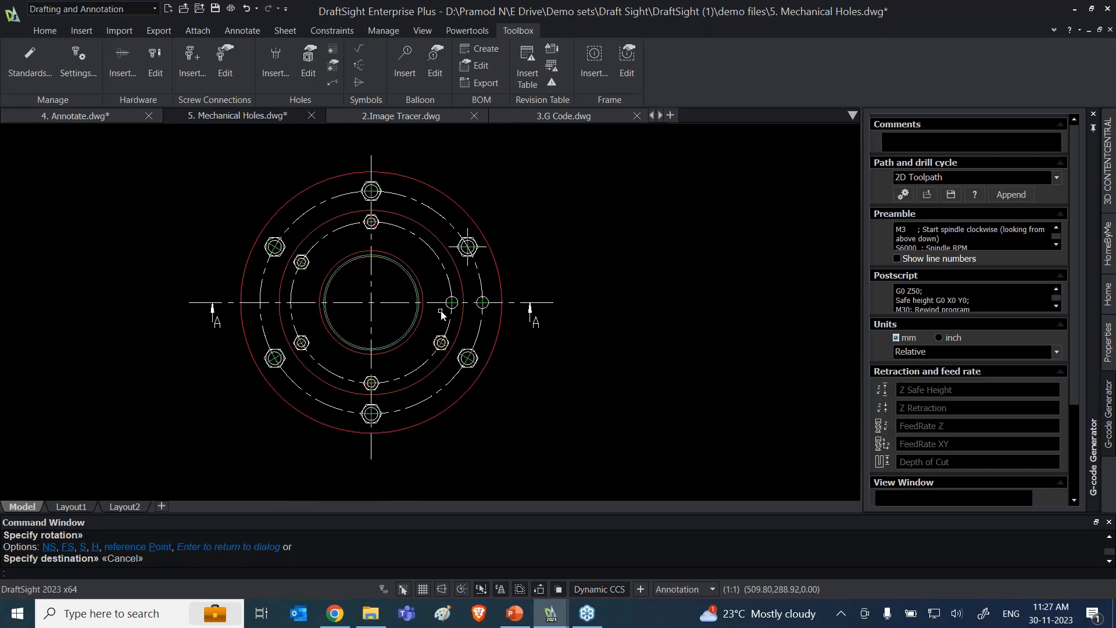
scroll(441, 311, "down", 1)
middle_click_drag(577, 282, 496, 272)
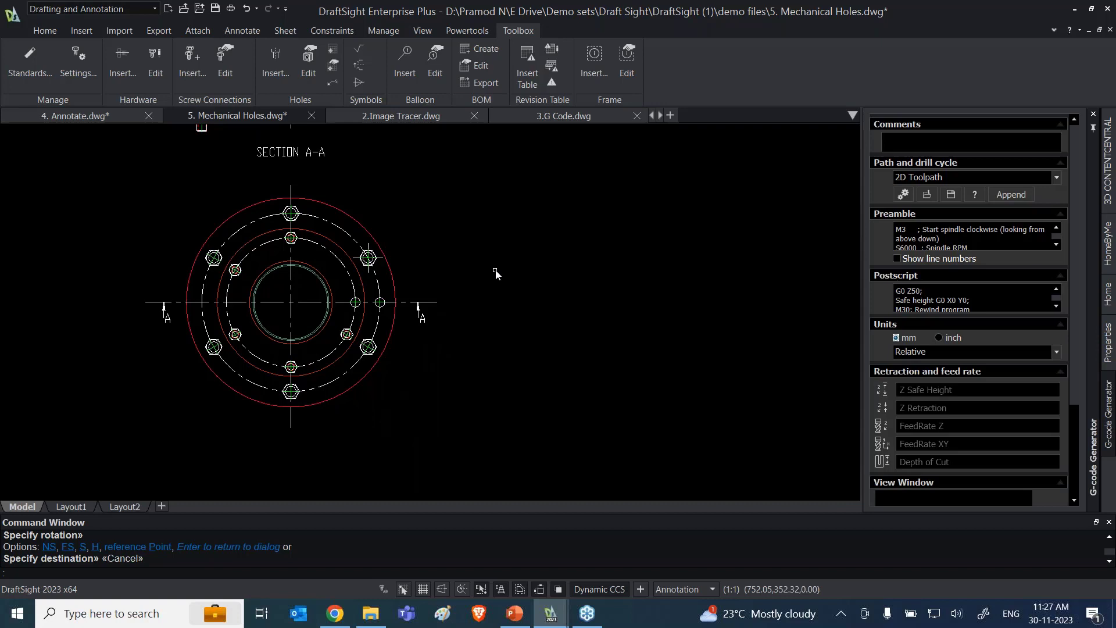
left_click(337, 55)
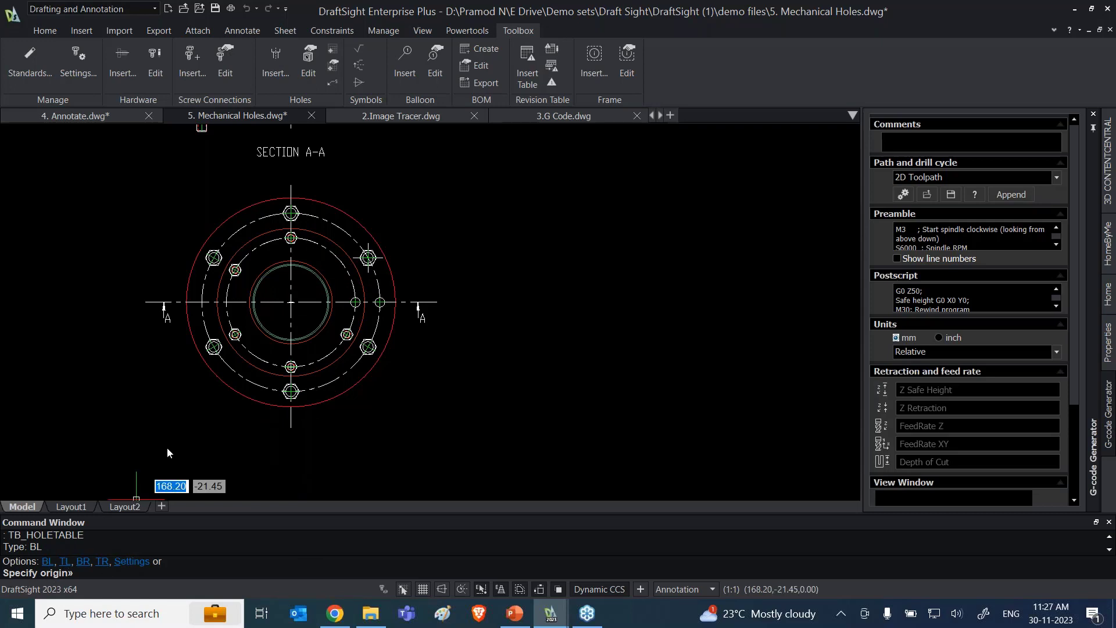
left_click(290, 302)
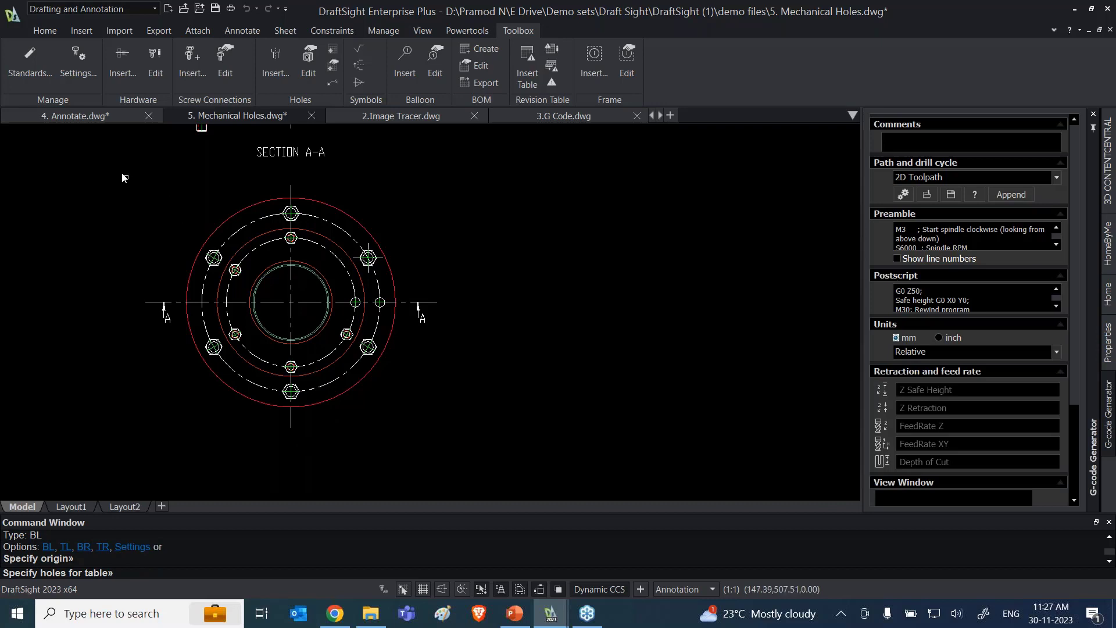
mouse_move(120, 169)
left_mouse_down()
mouse_move(200, 253)
mouse_move(465, 391)
mouse_move(482, 416)
left_mouse_up()
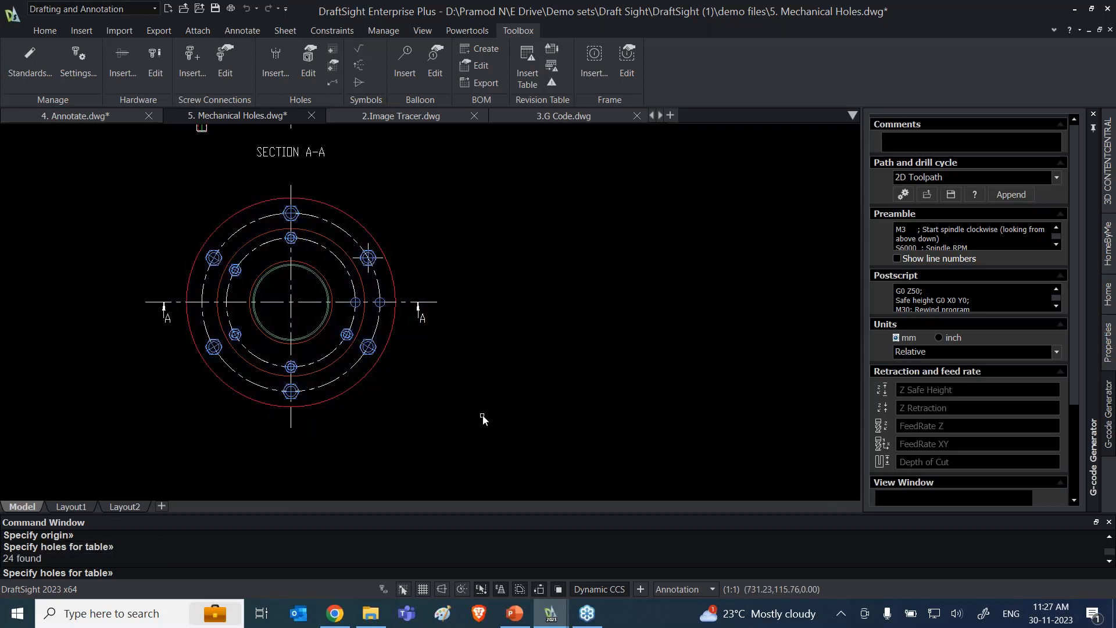
key("Return")
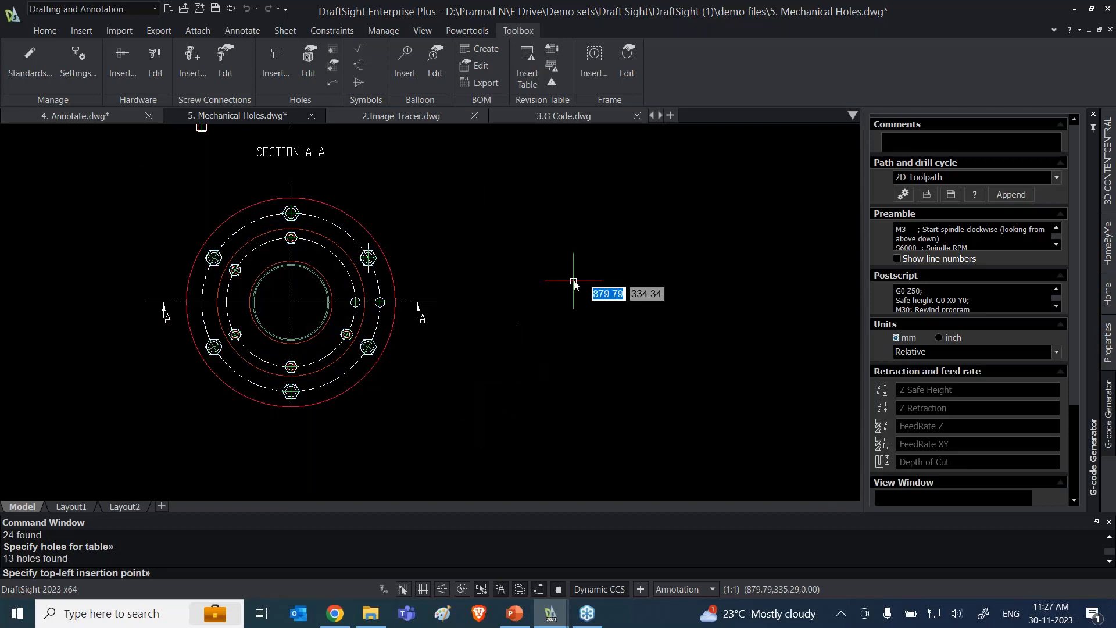
left_click(505, 203)
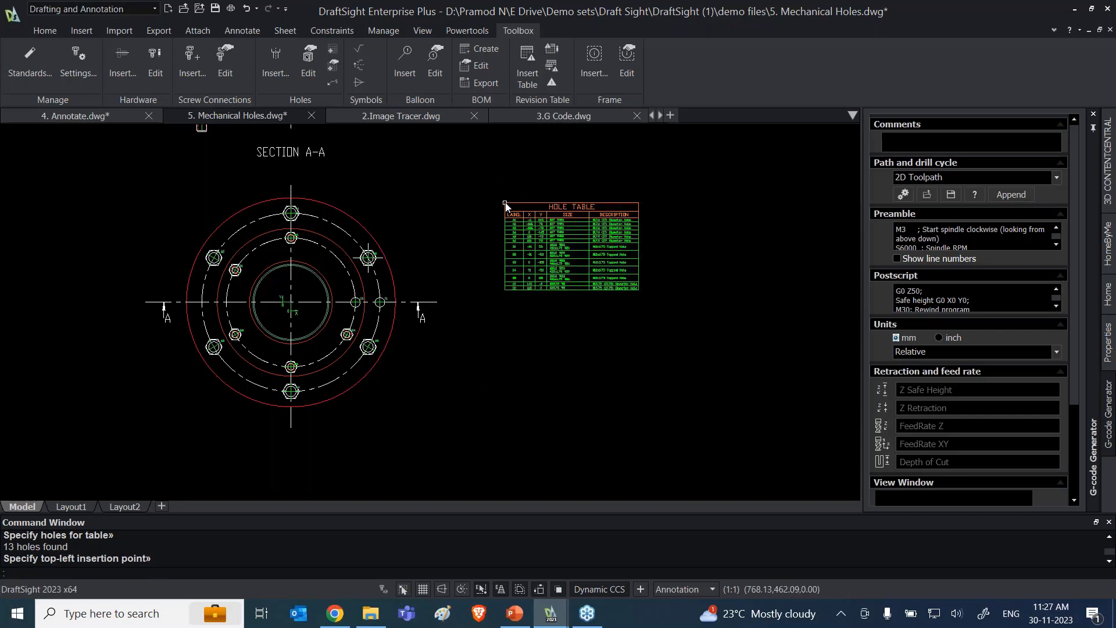
Step: Examine the hole table's labels, X and Y positions, sizes and descriptions against the labelled holes in the flange
scroll(563, 253, "up", 3)
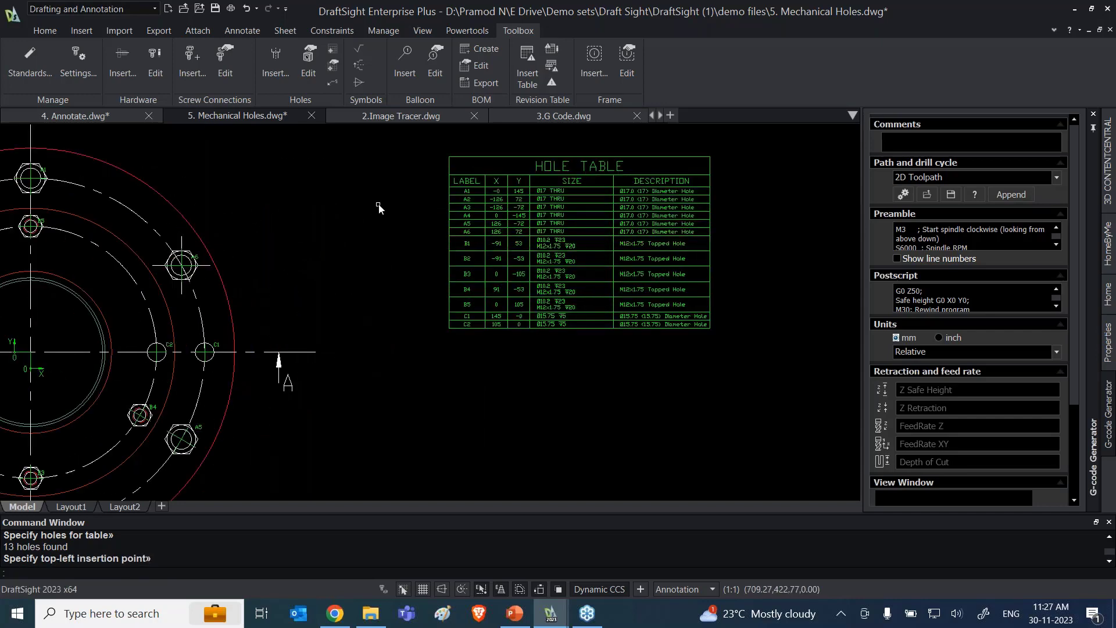
middle_click_drag(377, 208, 361, 245)
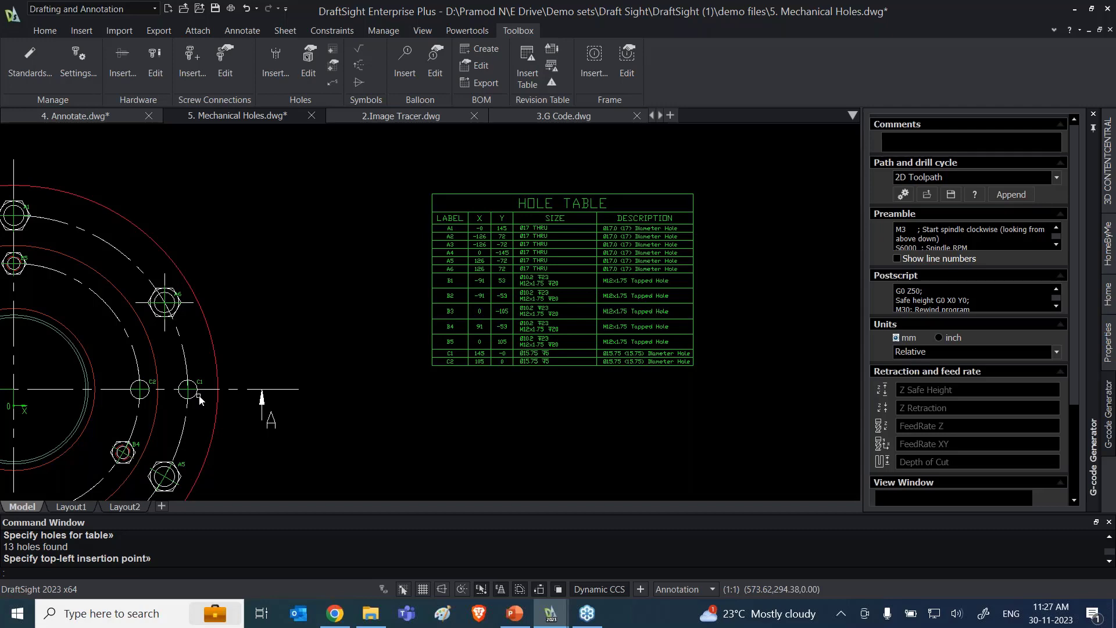
scroll(199, 400, "up", 1)
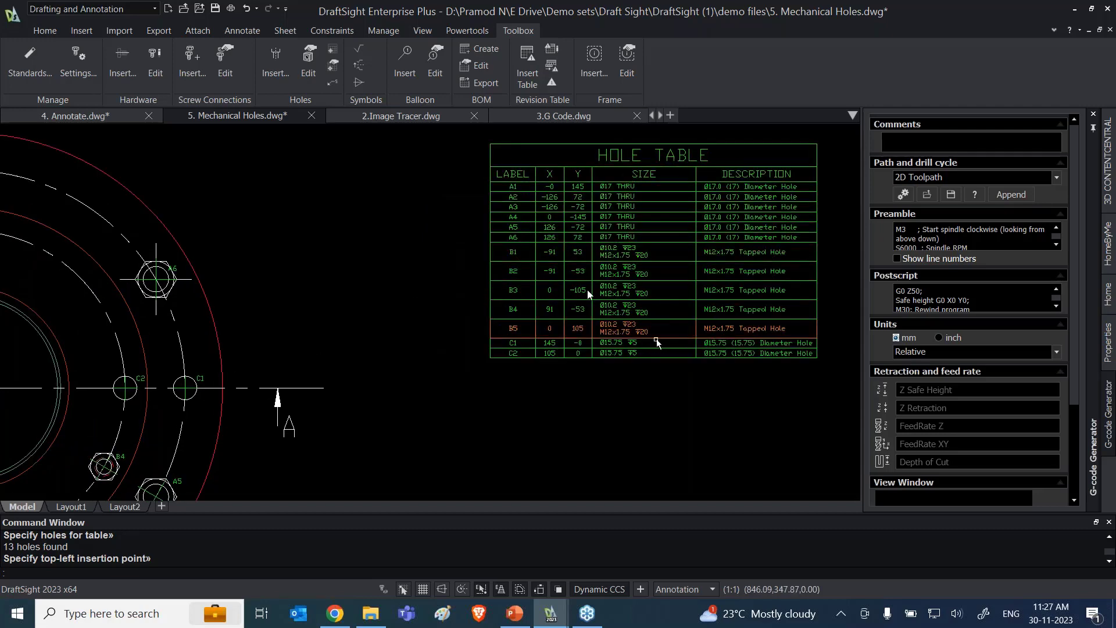
scroll(447, 271, "down", 1)
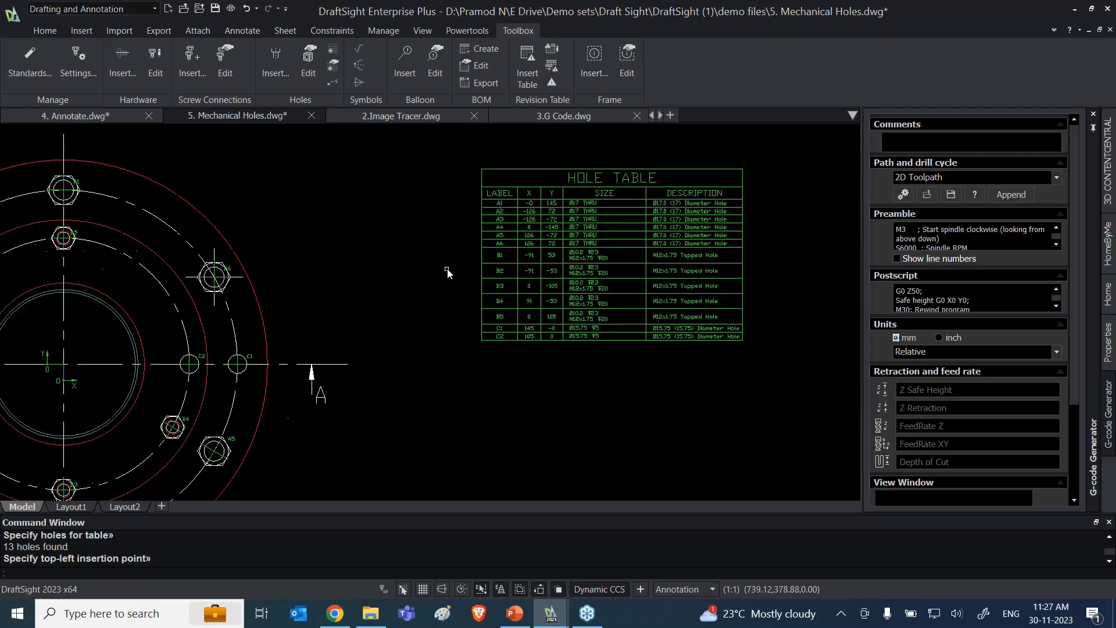
scroll(440, 273, "down", 1)
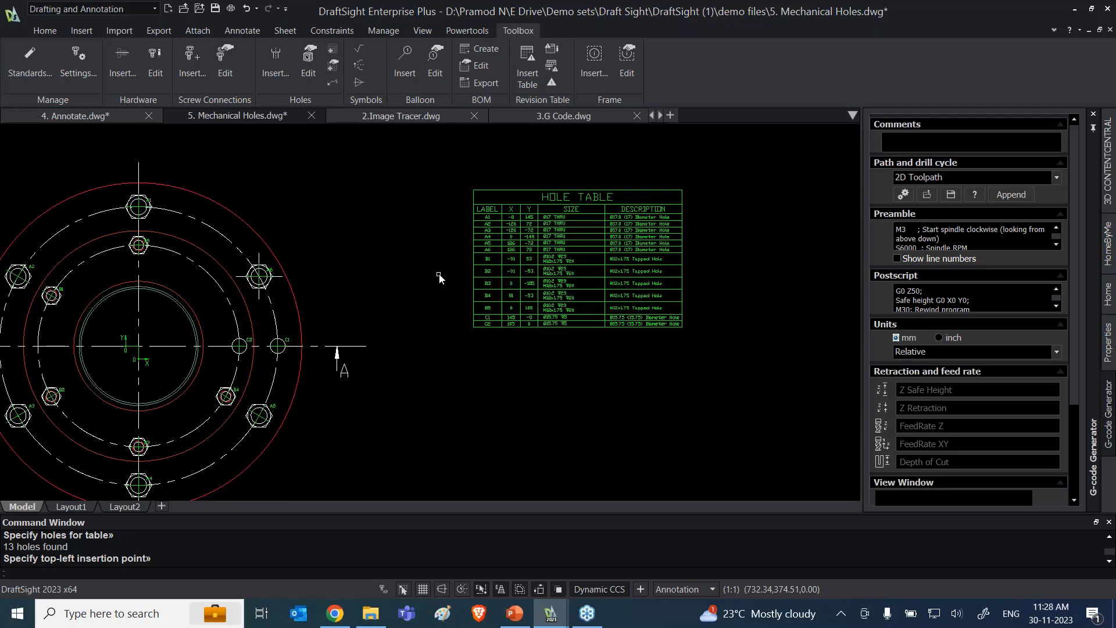
scroll(521, 213, "up", 2)
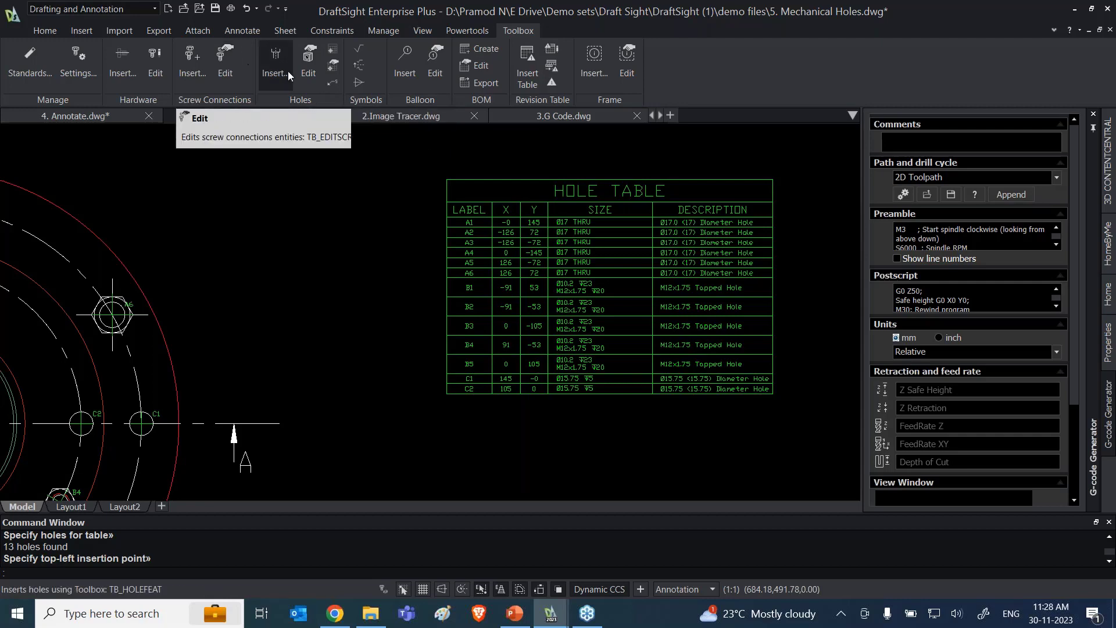
scroll(573, 267, "up", 2)
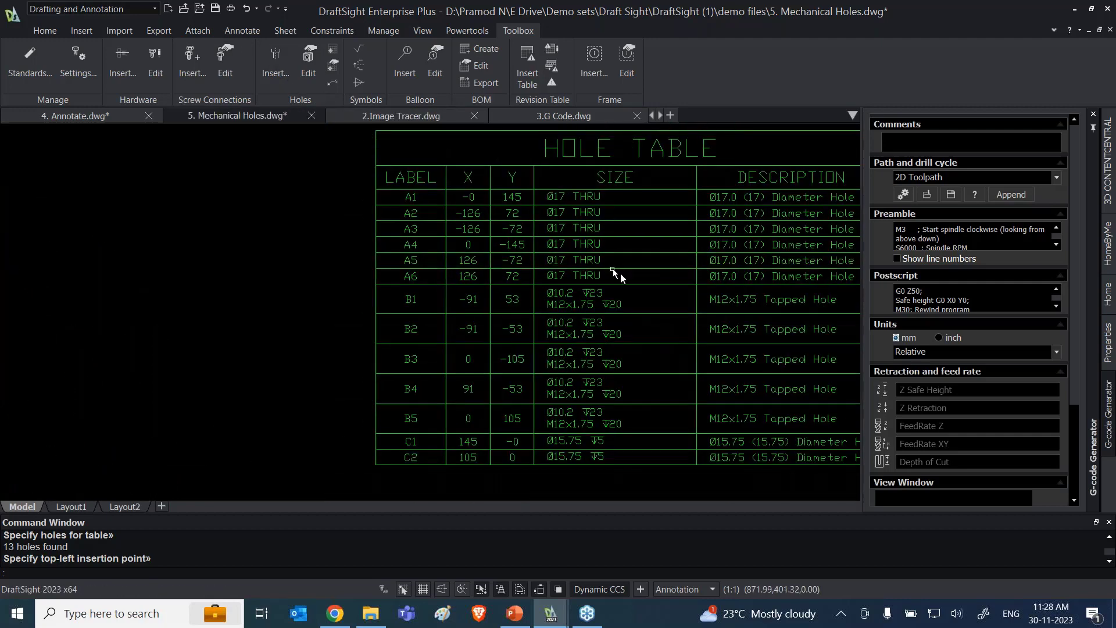
Step: Review the Toolbox hole definition for the near-side Ø15.75 blind thru hole without placing another hole
scroll(613, 268, "down", 1)
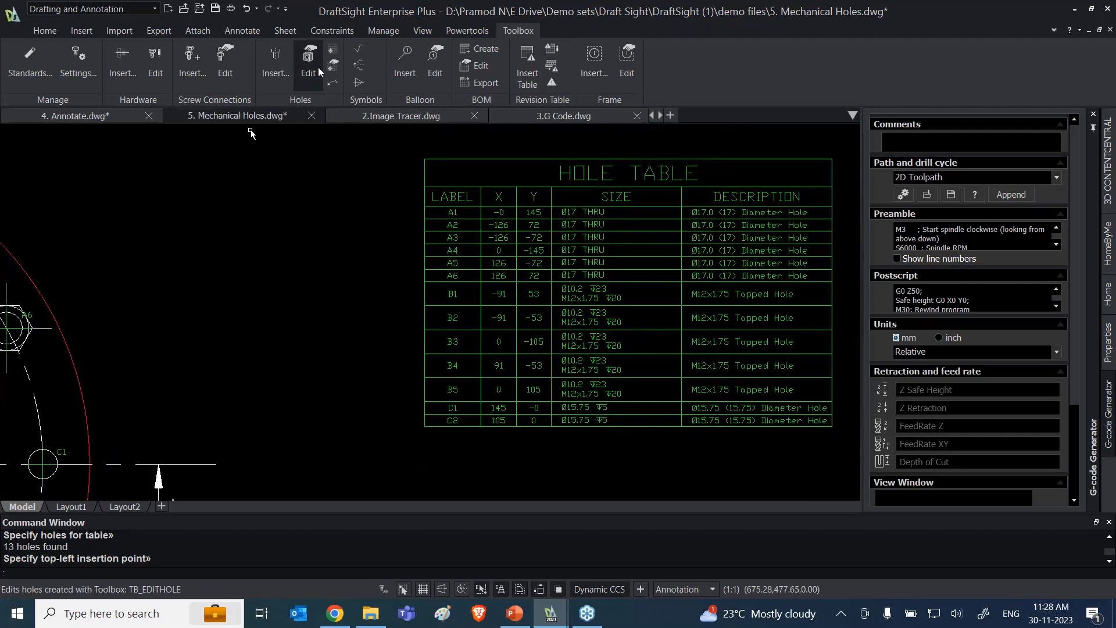
left_click(280, 66)
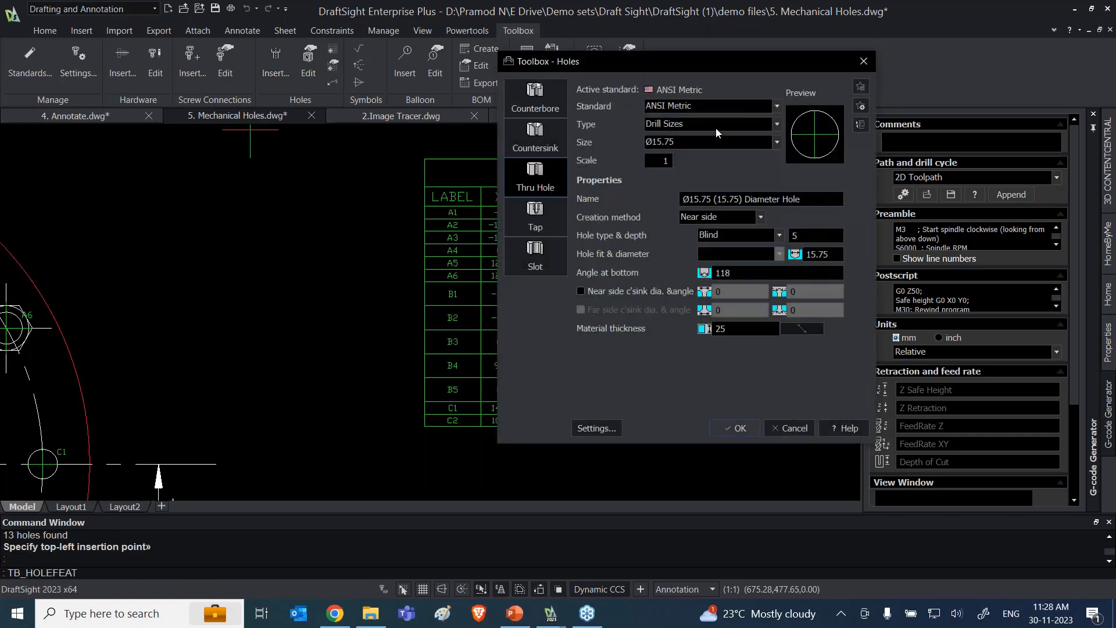
left_click(864, 61)
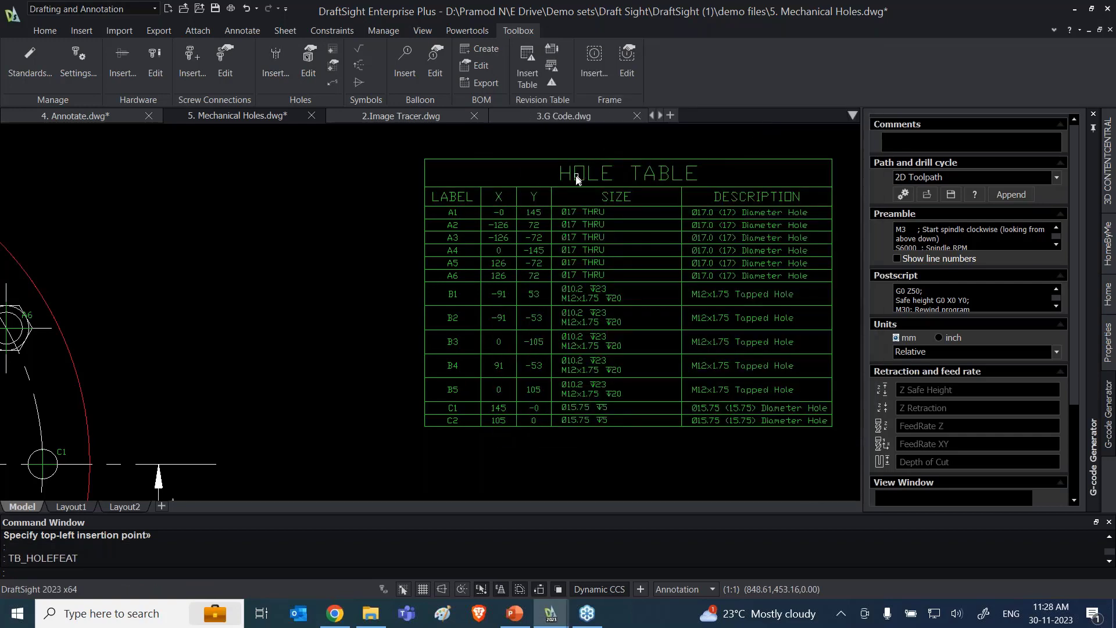
Step: Compare the hole table rows with the matching holes around the flange's bolt circles, starting with A1
scroll(756, 235, "down", 1)
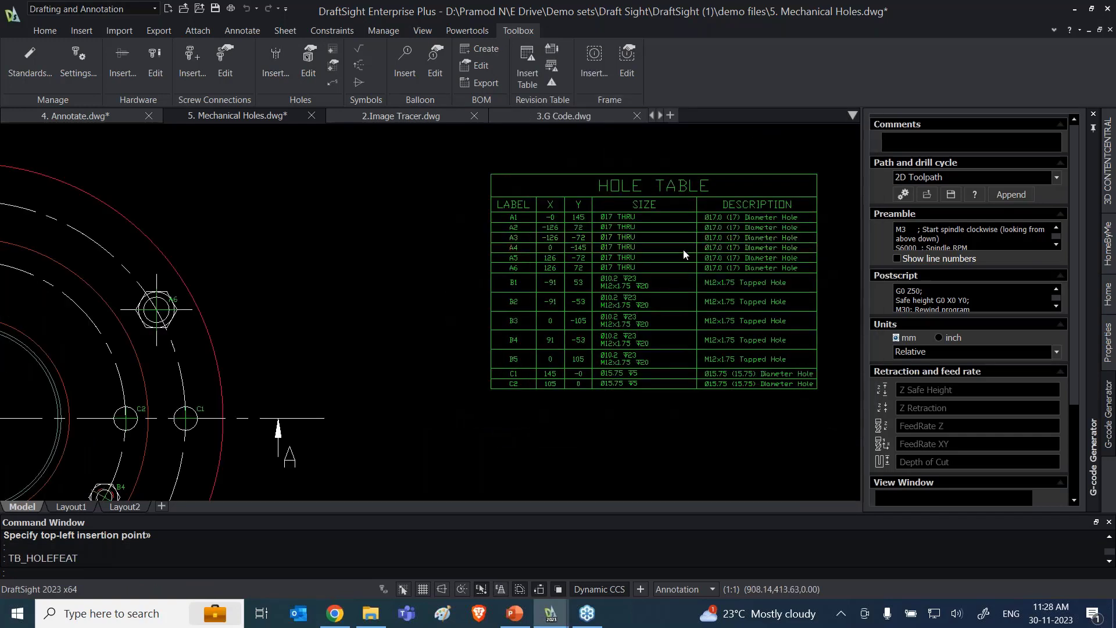
scroll(685, 254, "up", 1)
scroll(668, 221, "up", 1)
scroll(612, 206, "down", 1)
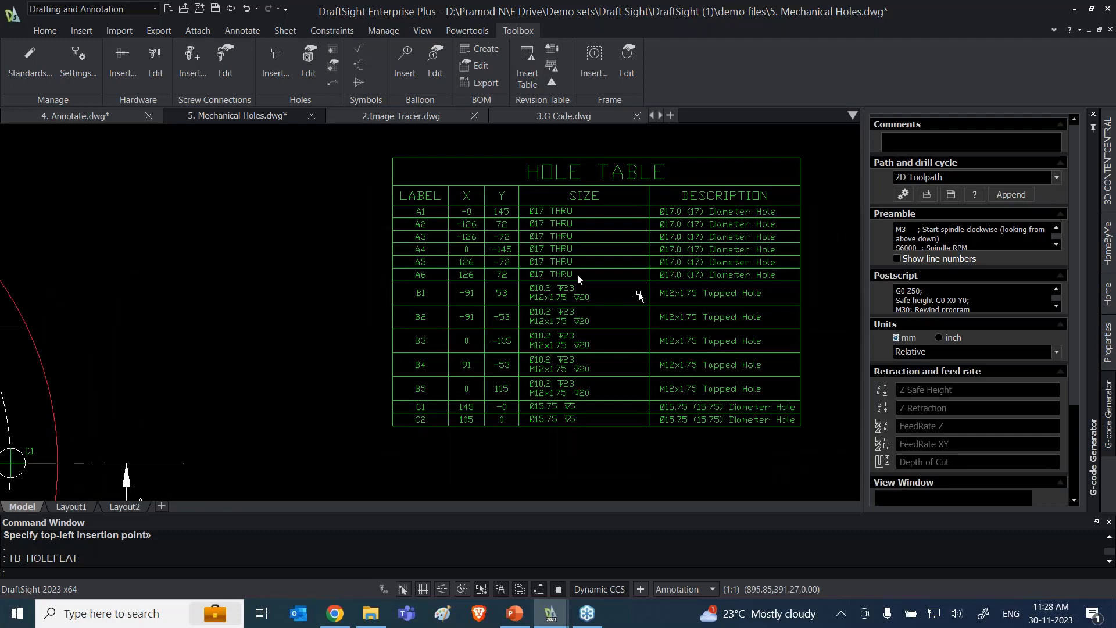
scroll(379, 220, "down", 2)
scroll(343, 231, "down", 2)
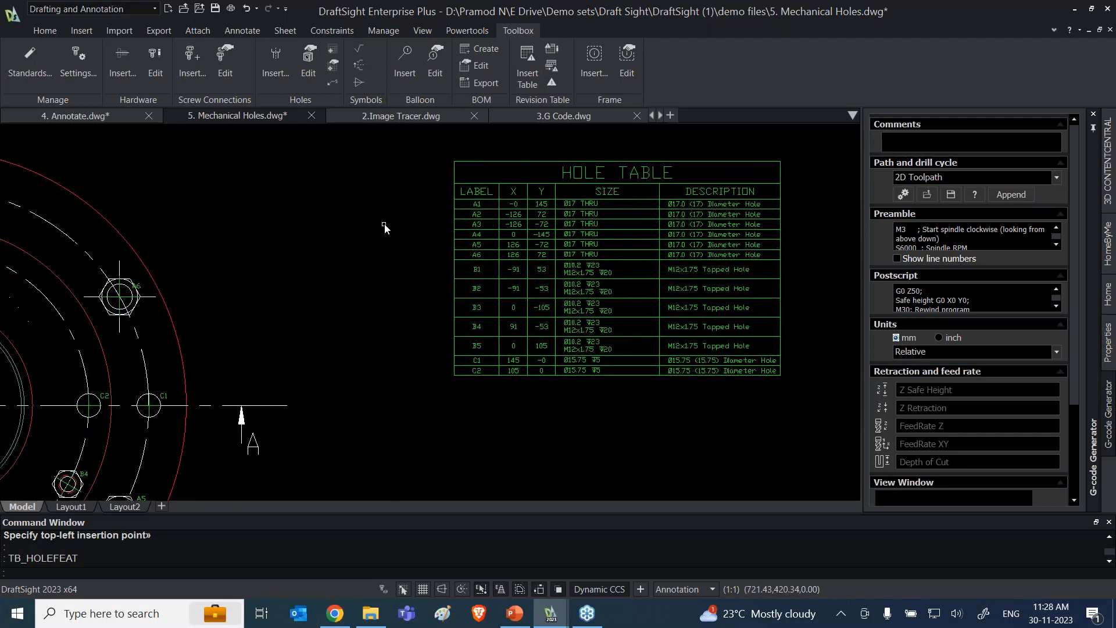
middle_click_drag(343, 271, 486, 233)
scroll(490, 243, "down", 1)
scroll(438, 239, "up", 1)
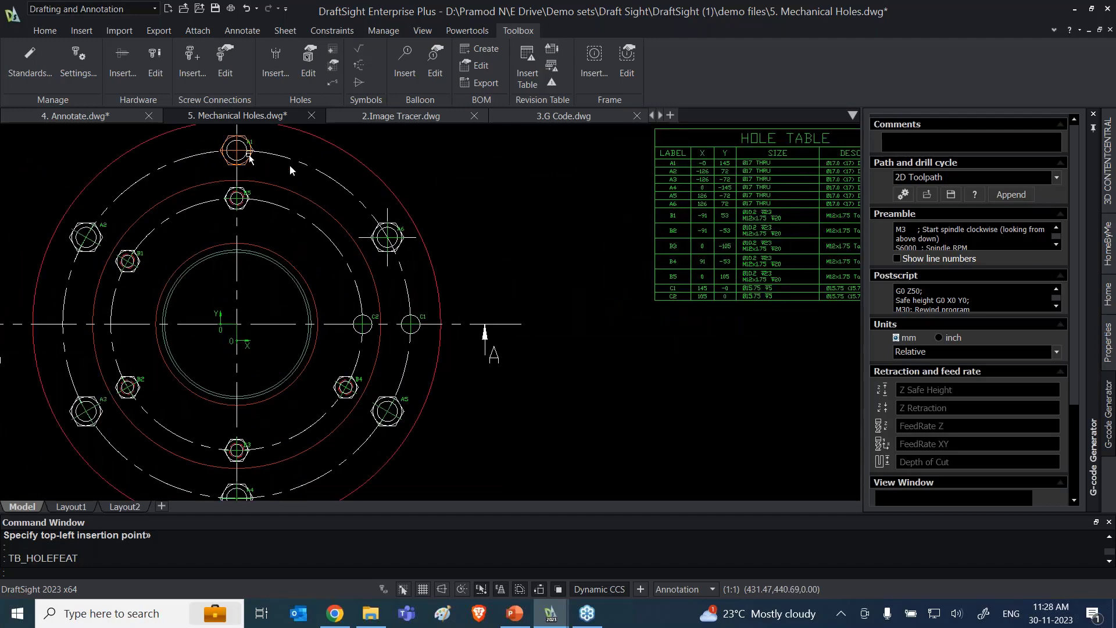
left_click(674, 166)
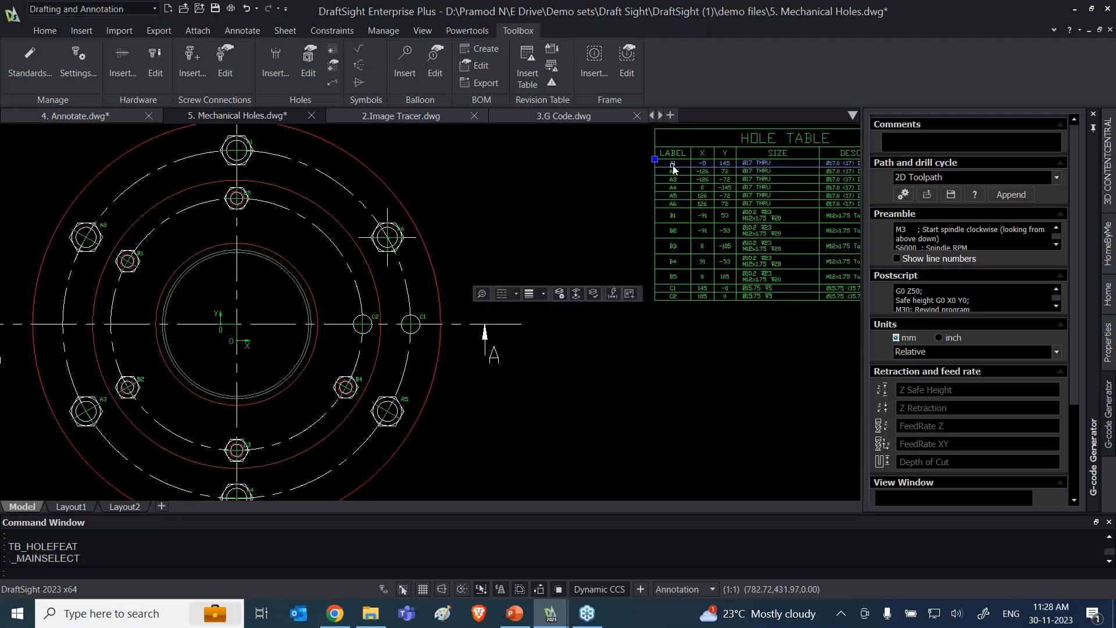
key("Escape")
scroll(743, 178, "up", 1)
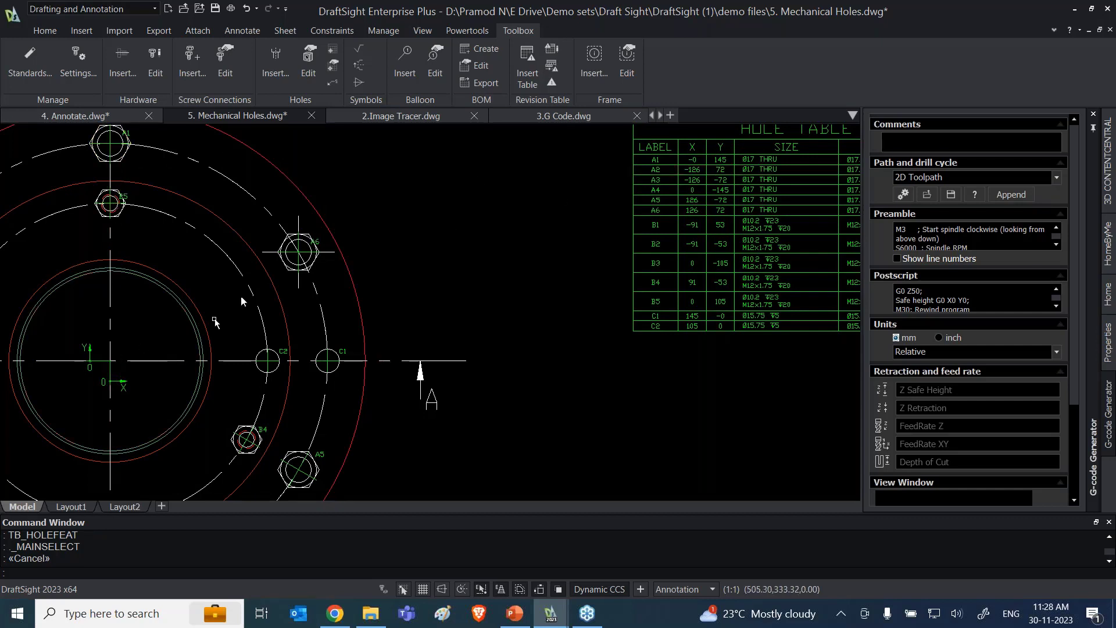
scroll(425, 260, "down", 1)
scroll(425, 261, "down", 3)
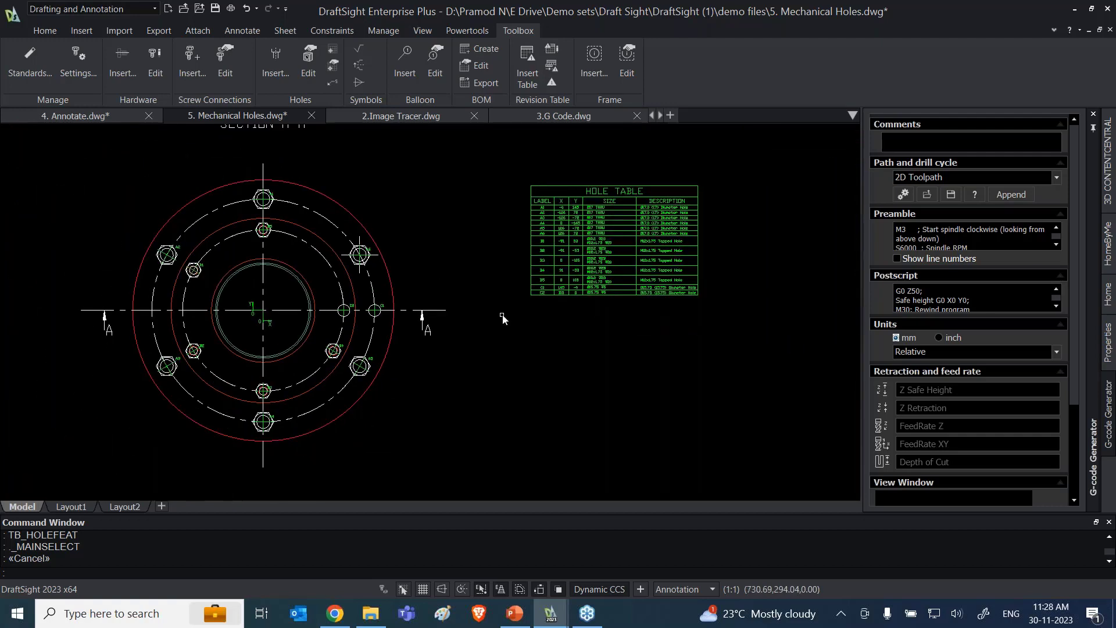
scroll(488, 366, "up", 3)
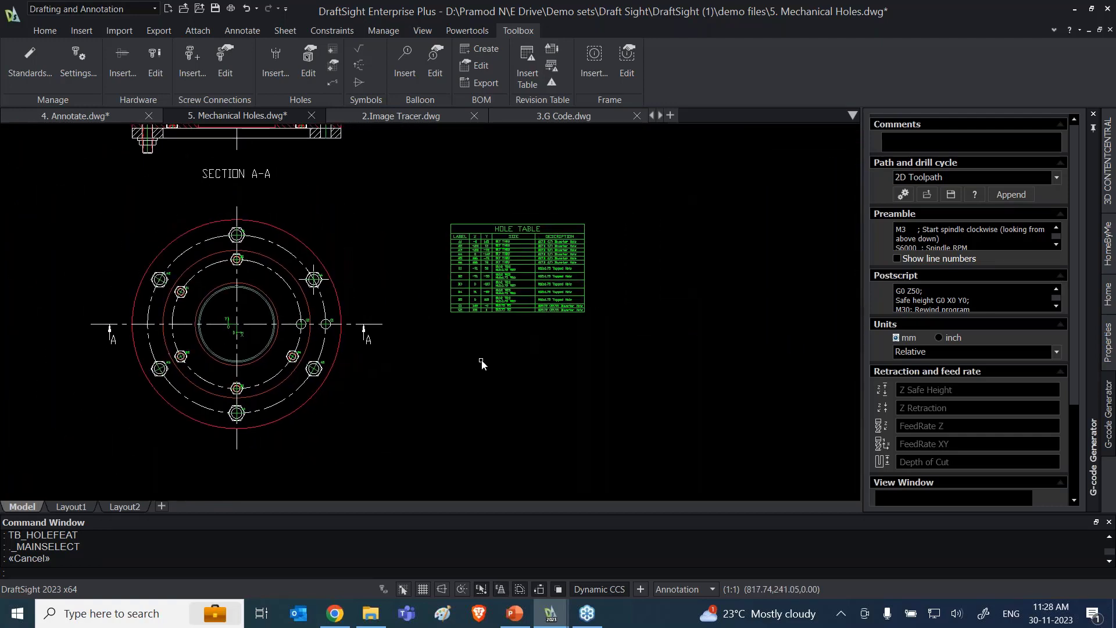
middle_click_drag(494, 375, 501, 355)
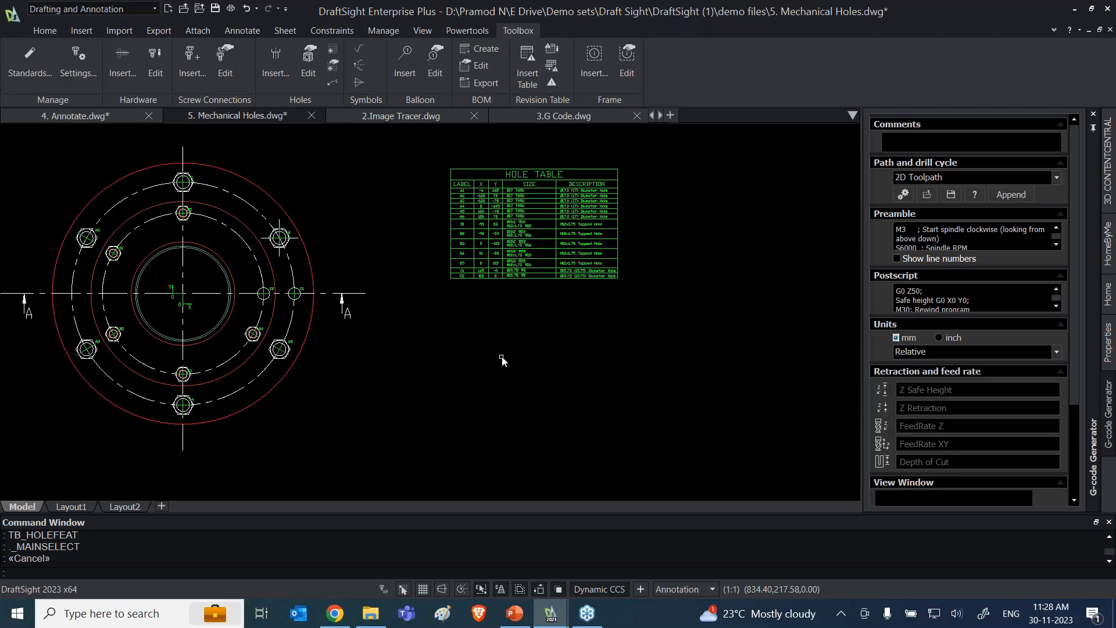
scroll(502, 360, "down", 5)
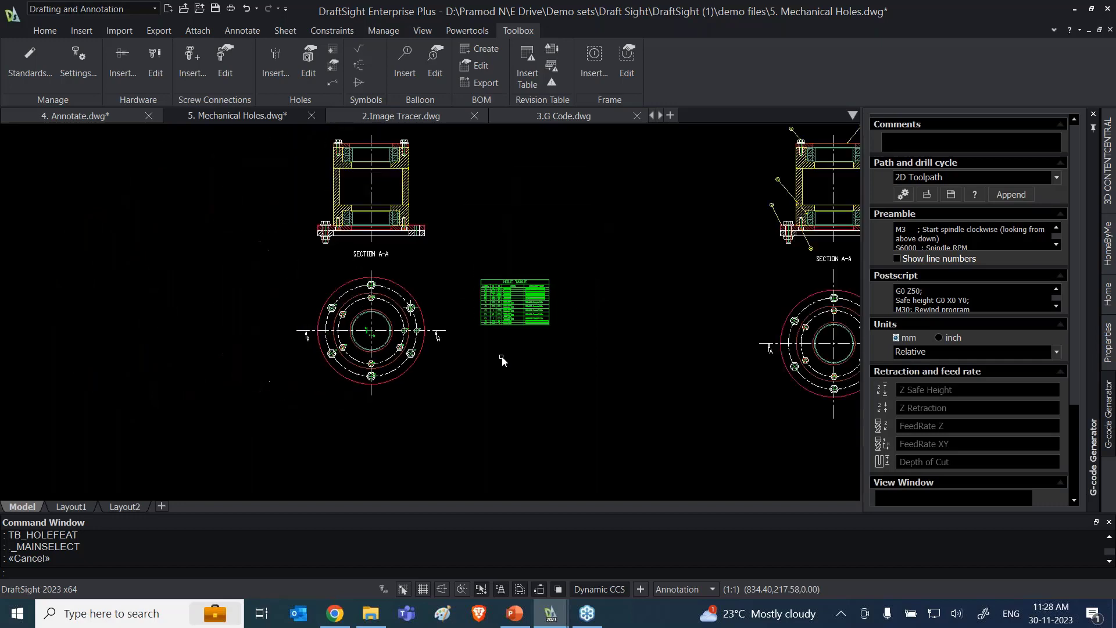
Step: Insert a balloon for item 11, quantity 1, pointing to the housing's outer wall in the Section A-A view above the hole table's flange
middle_click_drag(608, 357, 369, 340)
scroll(565, 279, "up", 3)
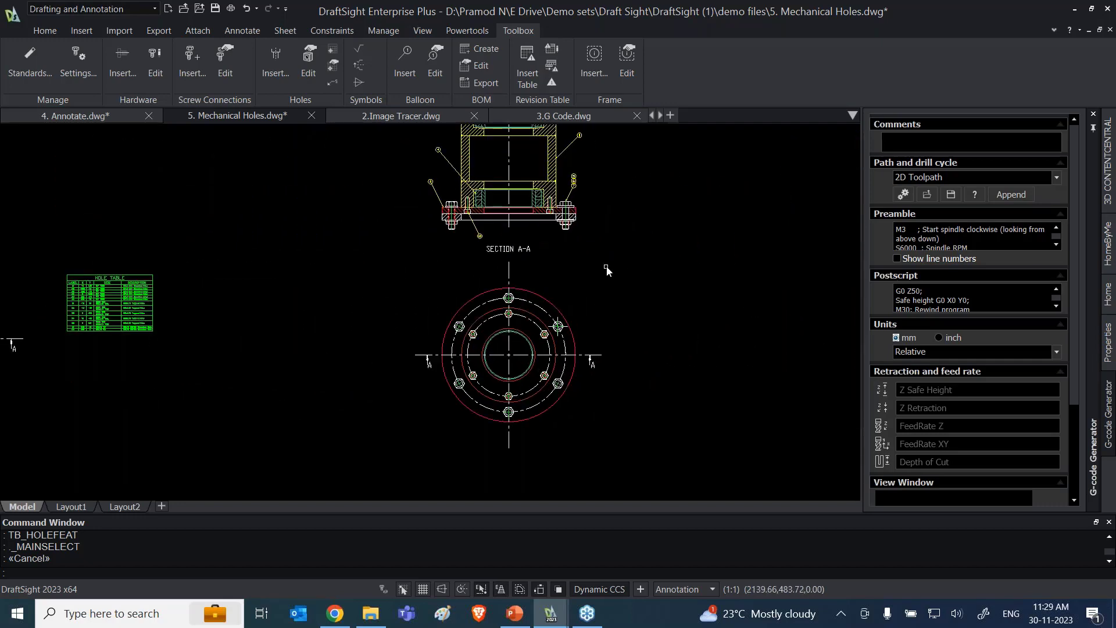
middle_click_drag(600, 287, 842, 307)
mouse_move(481, 235)
middle_mouse_down()
mouse_move(255, 297)
mouse_move(621, 326)
middle_mouse_up()
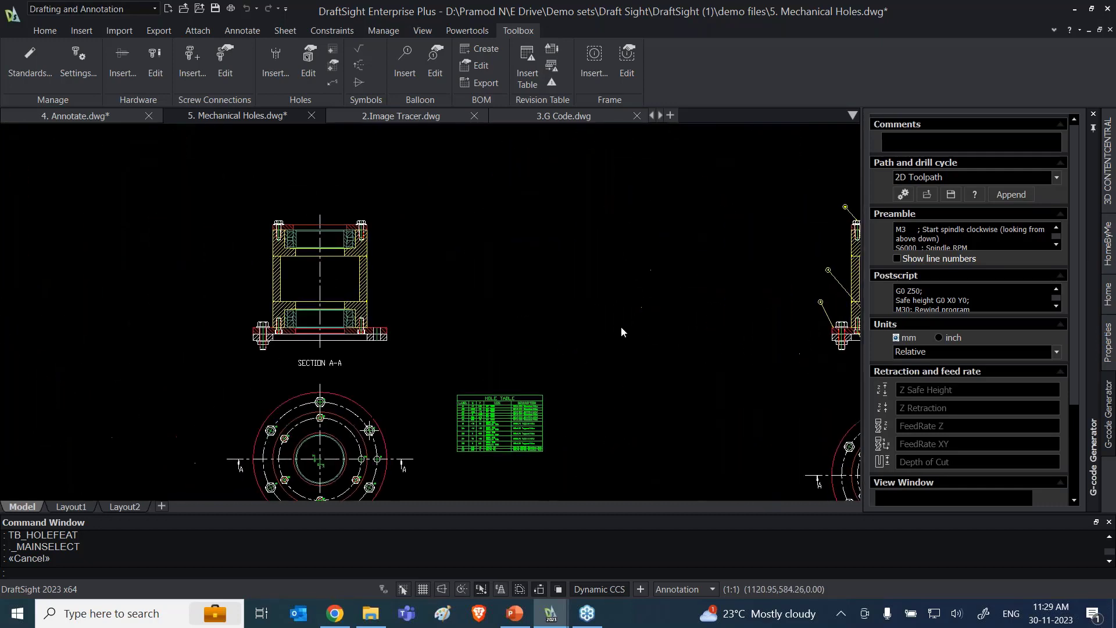
left_click(412, 65)
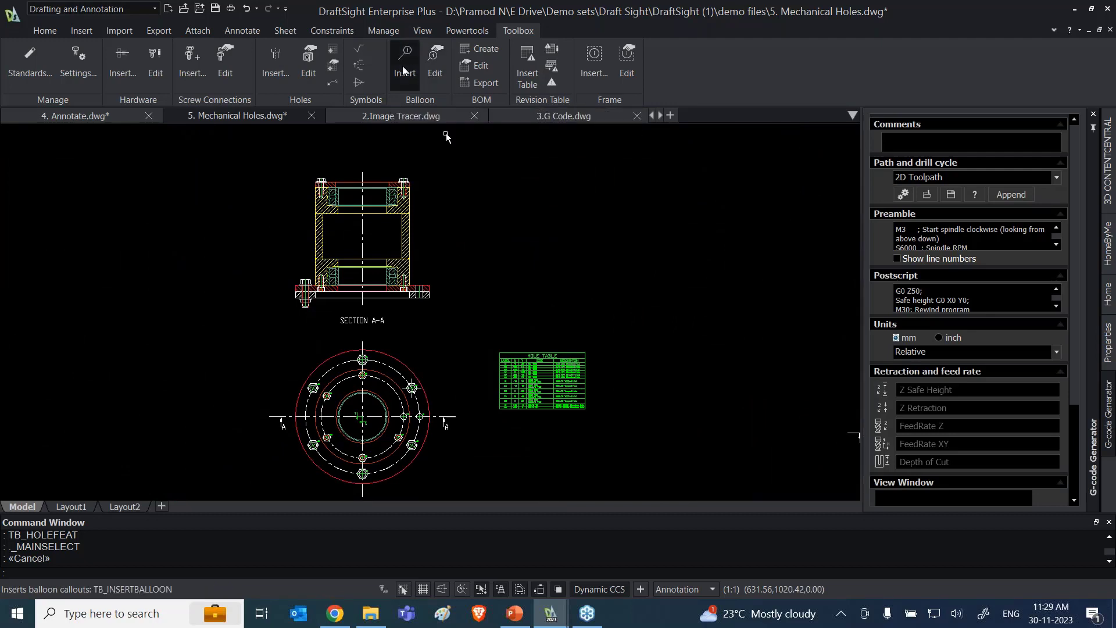
scroll(424, 218, "up", 3)
left_click(396, 255)
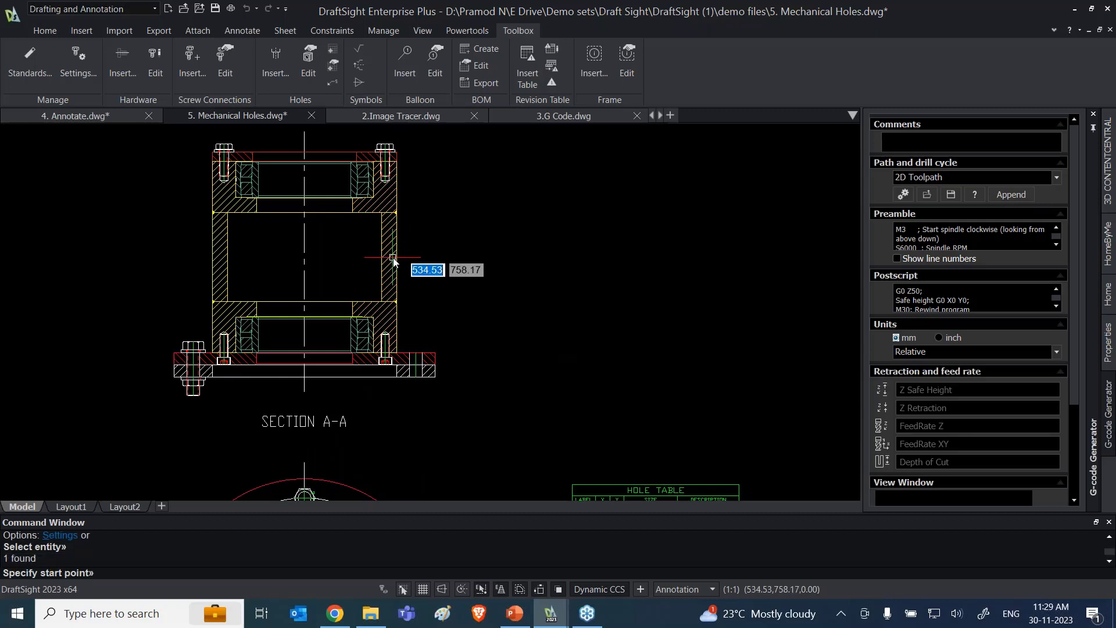
left_click(396, 258)
left_click(438, 215)
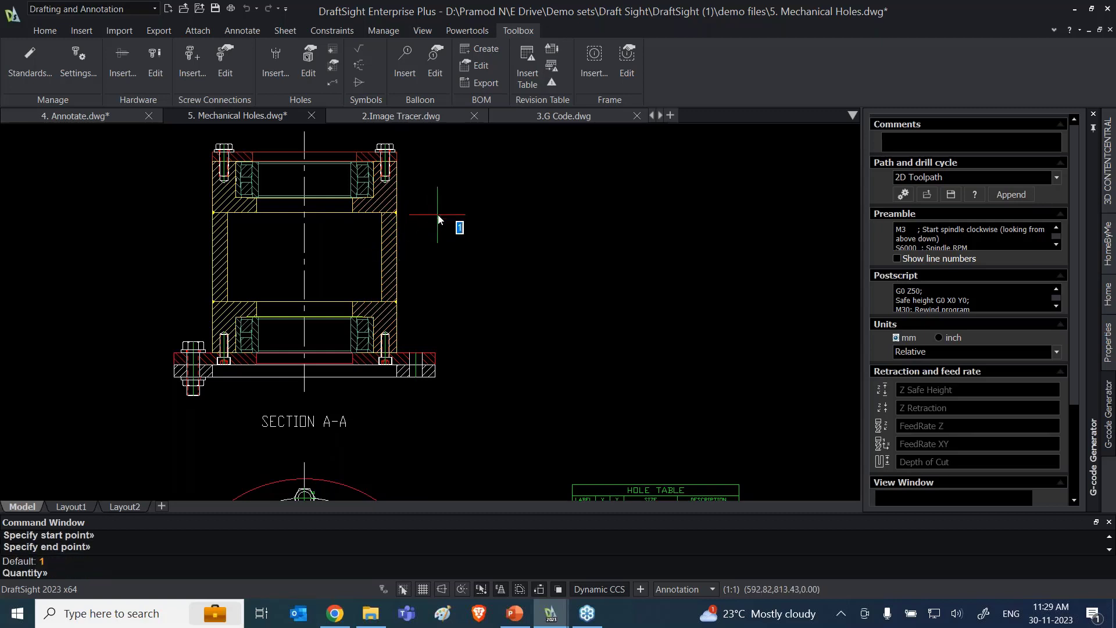
key("Return")
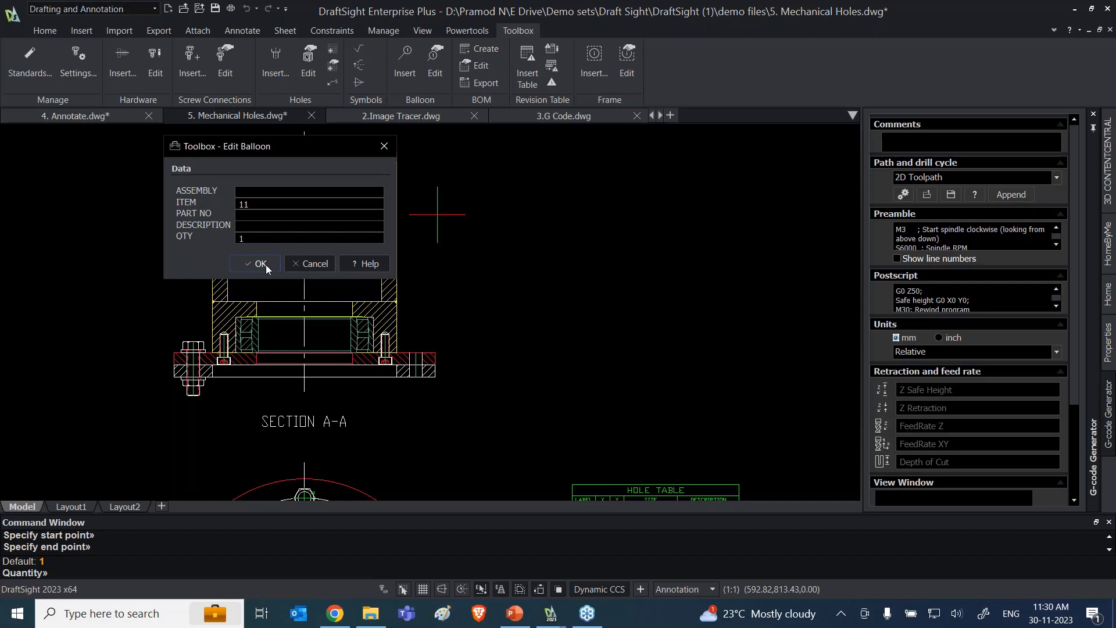
left_click(260, 264)
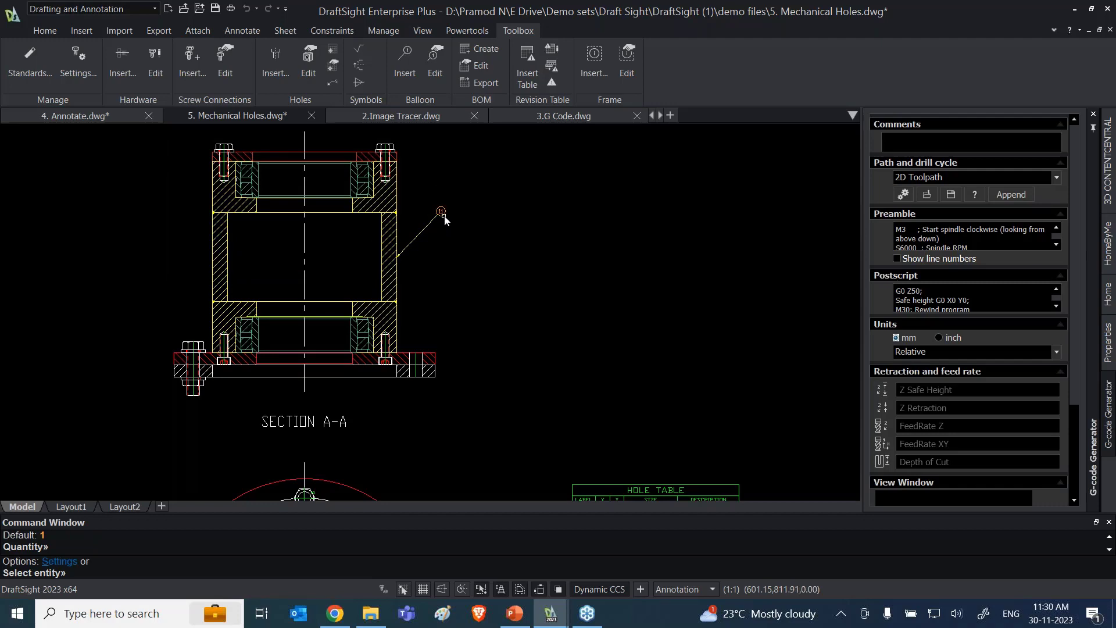
left_click(444, 216)
key("Escape")
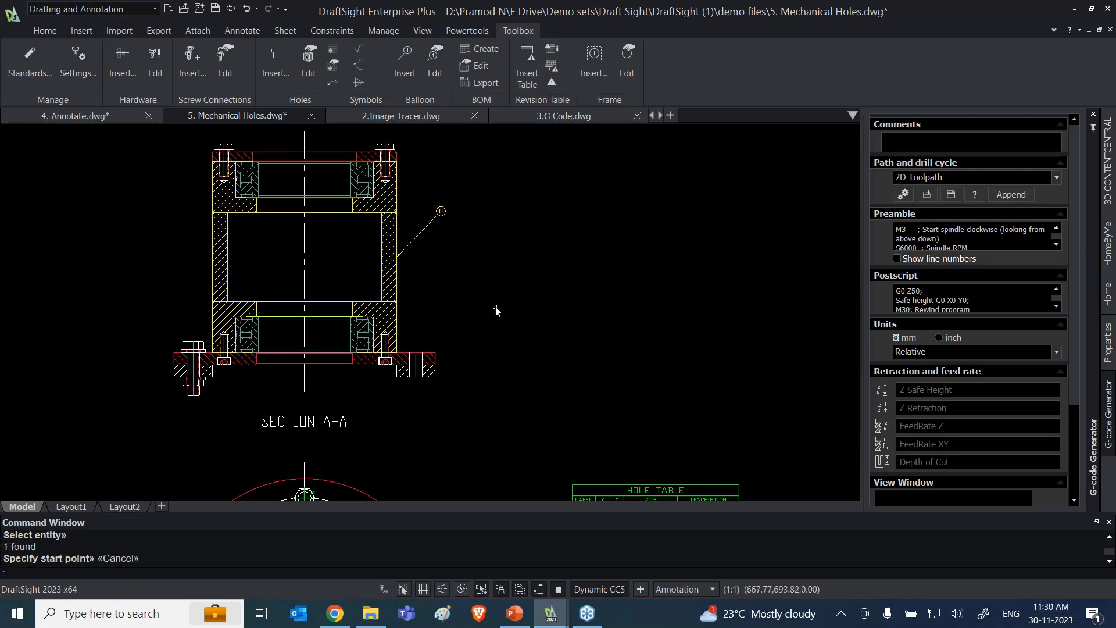
Step: Create a bill of materials table beside the Section A-A view of the fully ballooned assembly
scroll(495, 307, "down", 5)
middle_click_drag(602, 292, 211, 233)
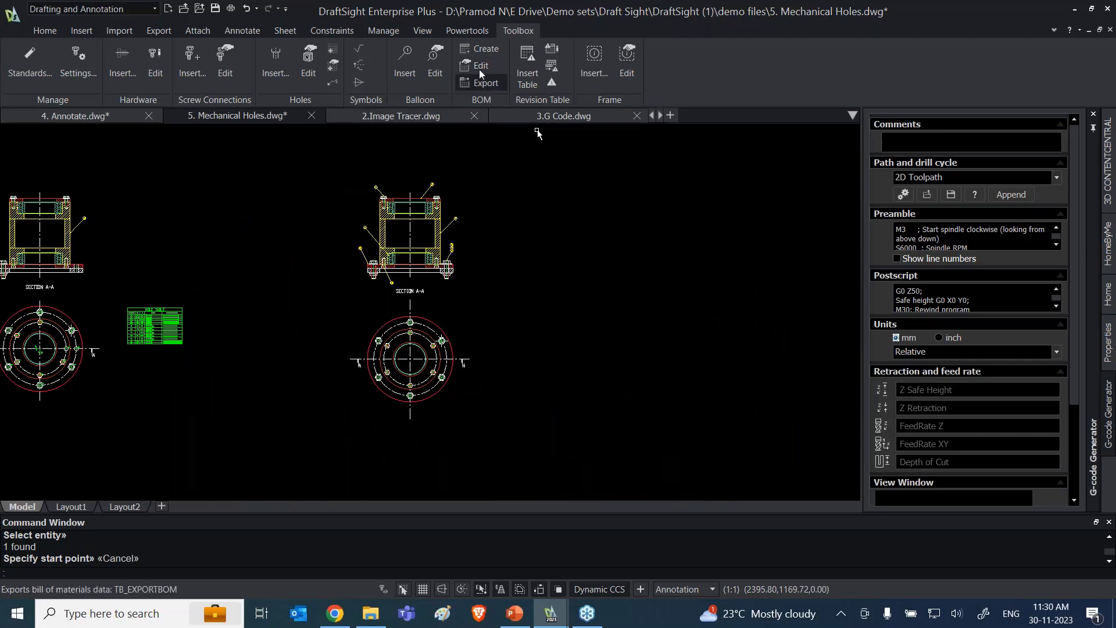
left_click(479, 49)
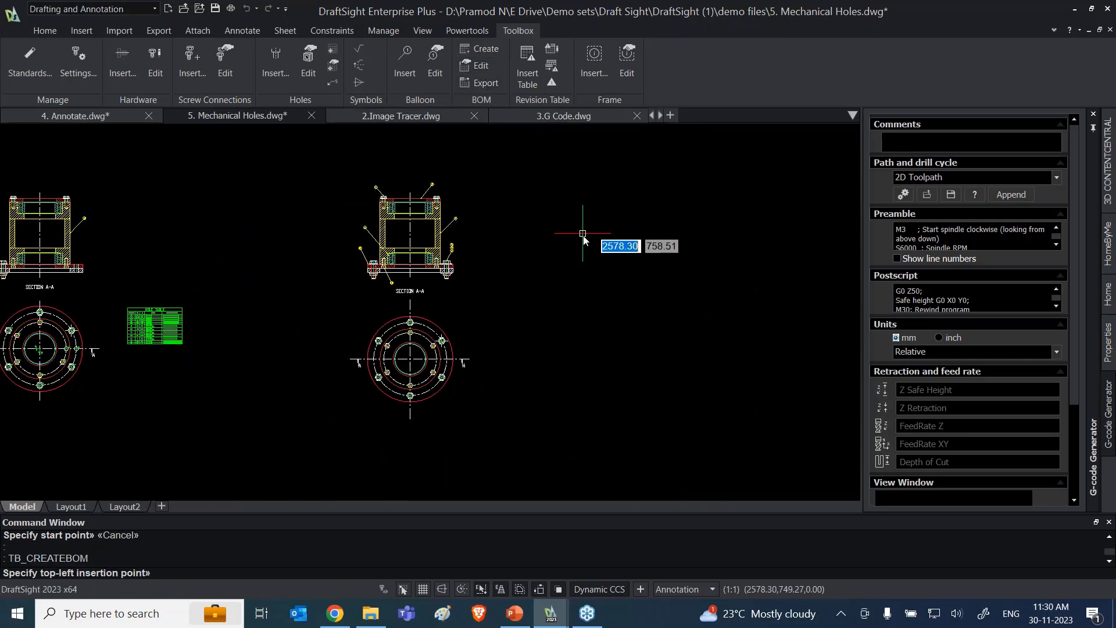
left_click(541, 198)
Step: Examine the bill of materials' items, part numbers, descriptions and quantities against the assembly's balloons
scroll(357, 225, "up", 4)
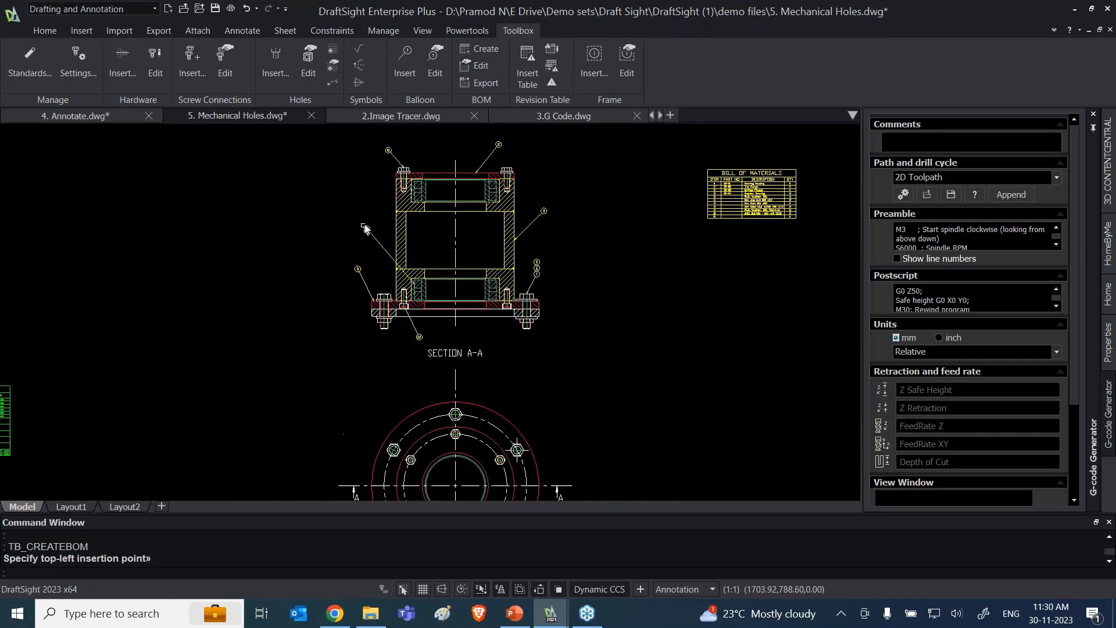
middle_click_drag(387, 209, 267, 294)
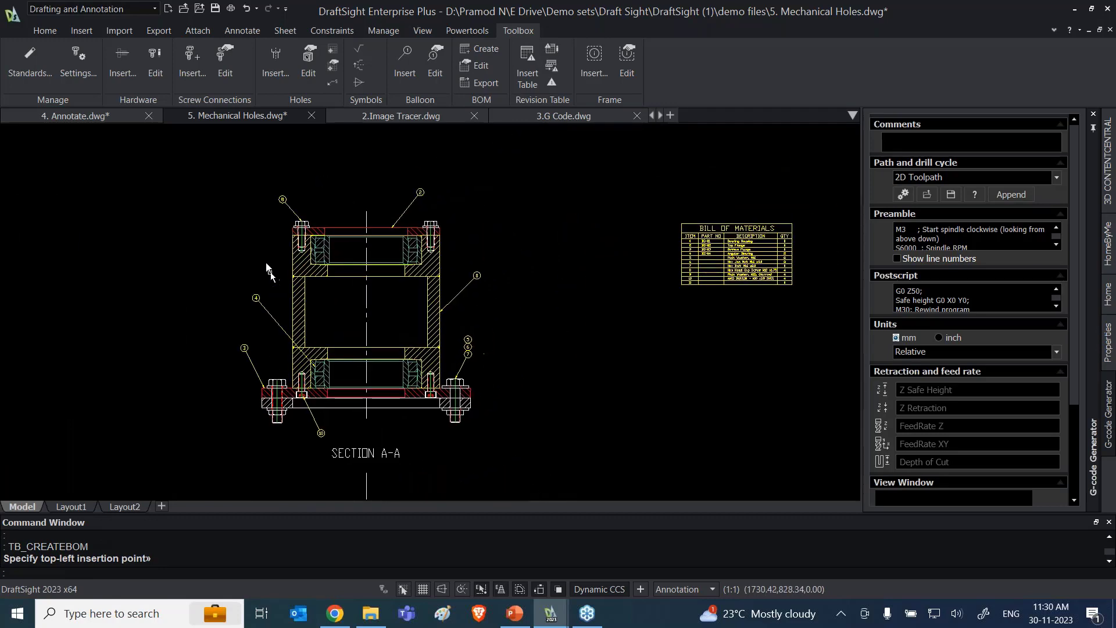
middle_click_drag(668, 351, 604, 360)
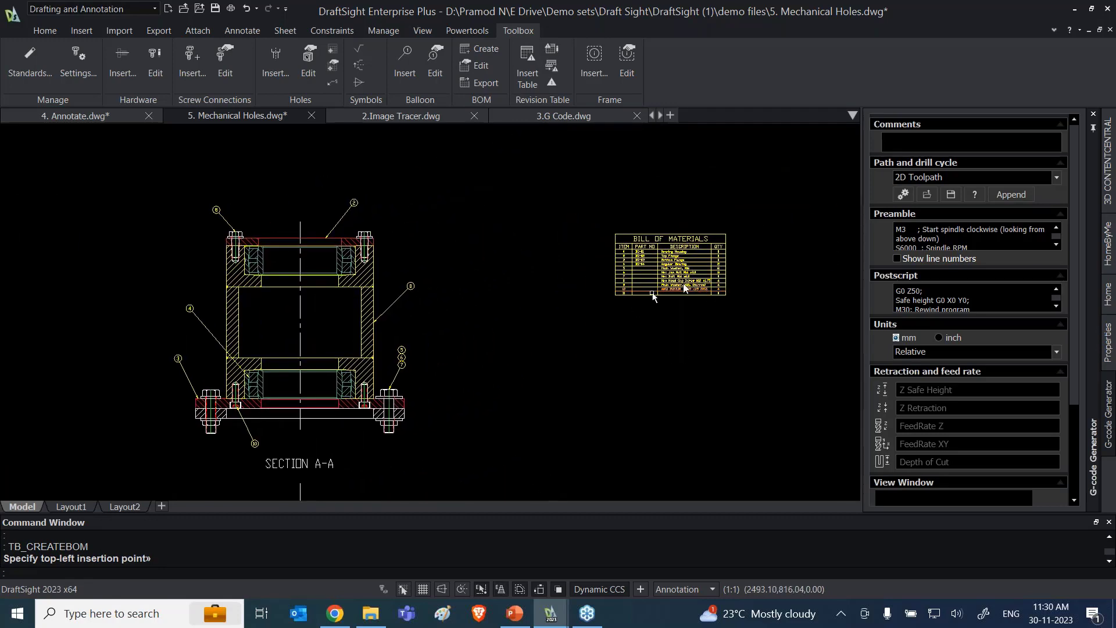
scroll(701, 276, "up", 4)
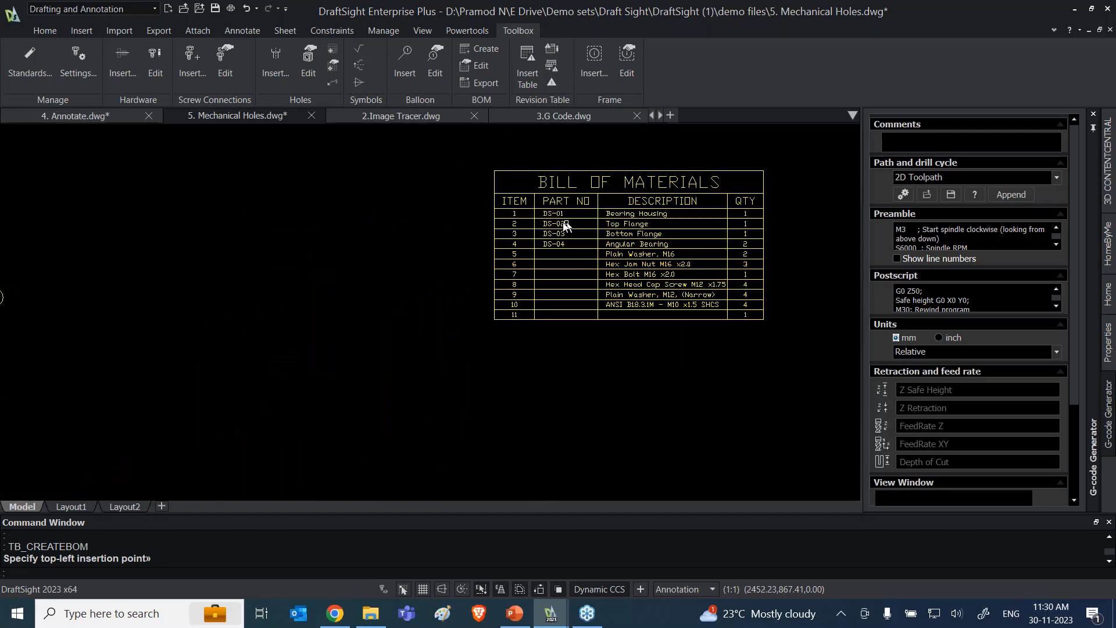
scroll(570, 227, "down", 2)
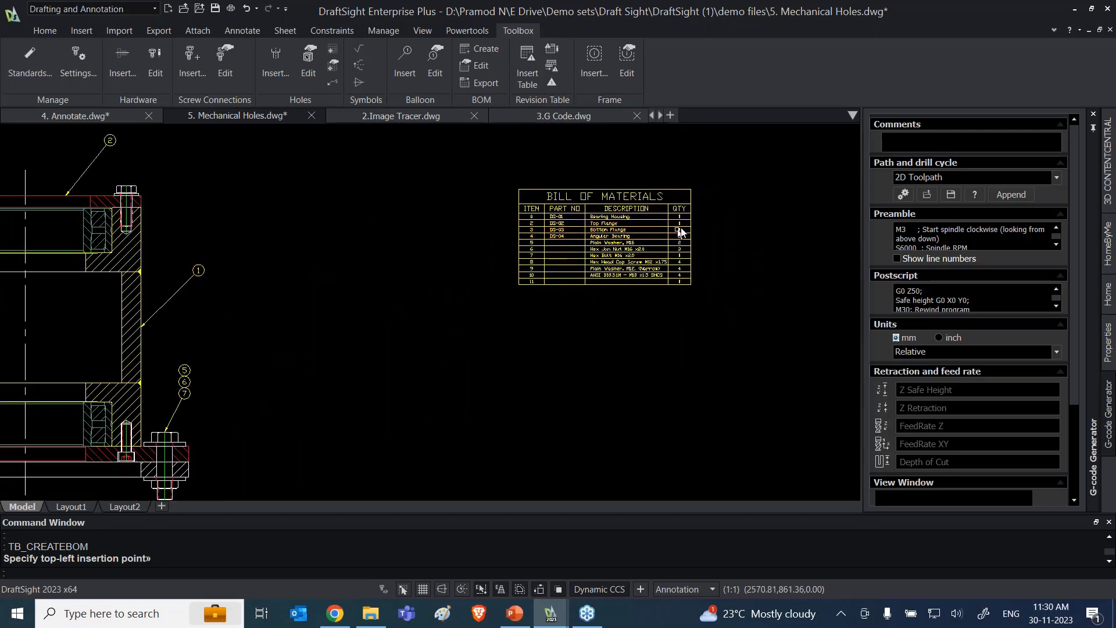
scroll(680, 233, "up", 2)
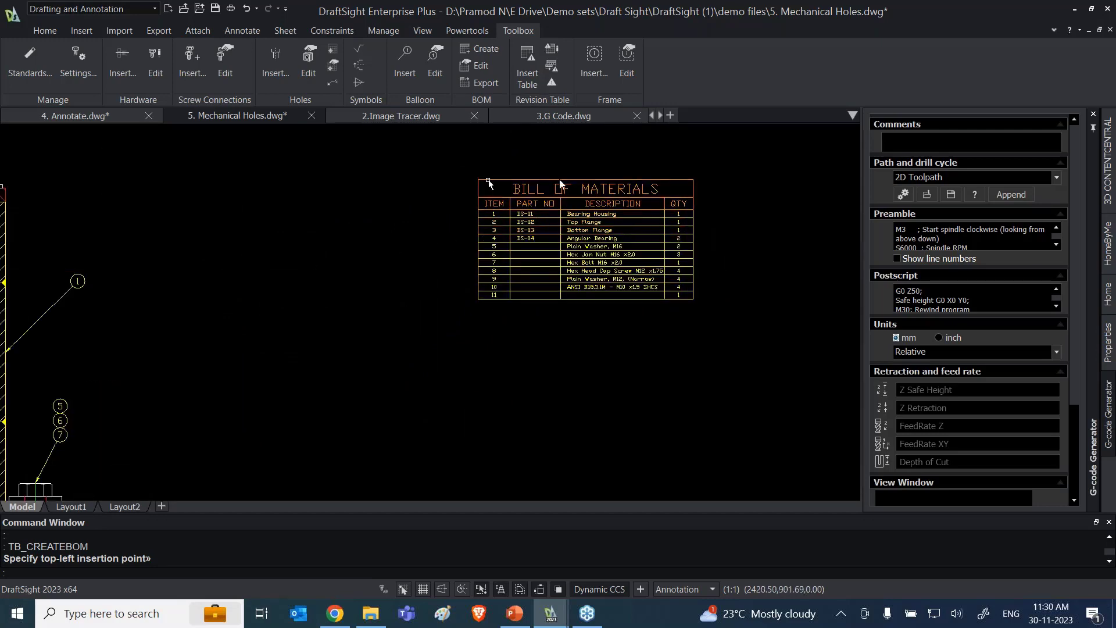
mouse_move(312, 310)
middle_mouse_down()
mouse_move(448, 277)
mouse_move(469, 307)
middle_mouse_up()
scroll(468, 308, "up", 1)
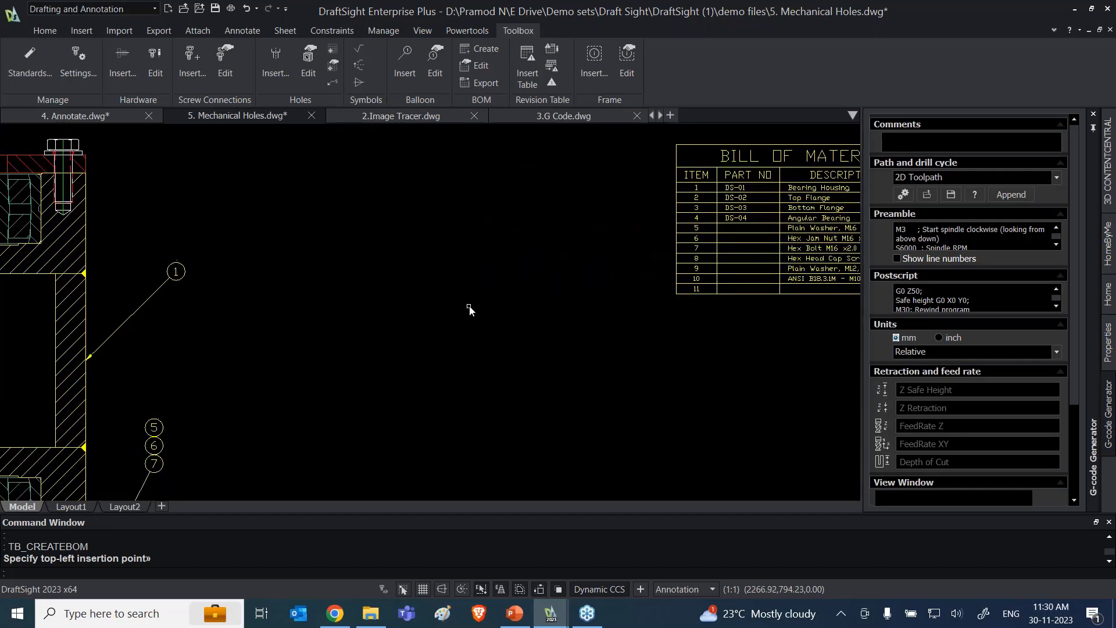
Step: Set the quantity of the Bearing Housing balloon, item 1, to 15 so the bill of materials updates
scroll(469, 307, "down", 1)
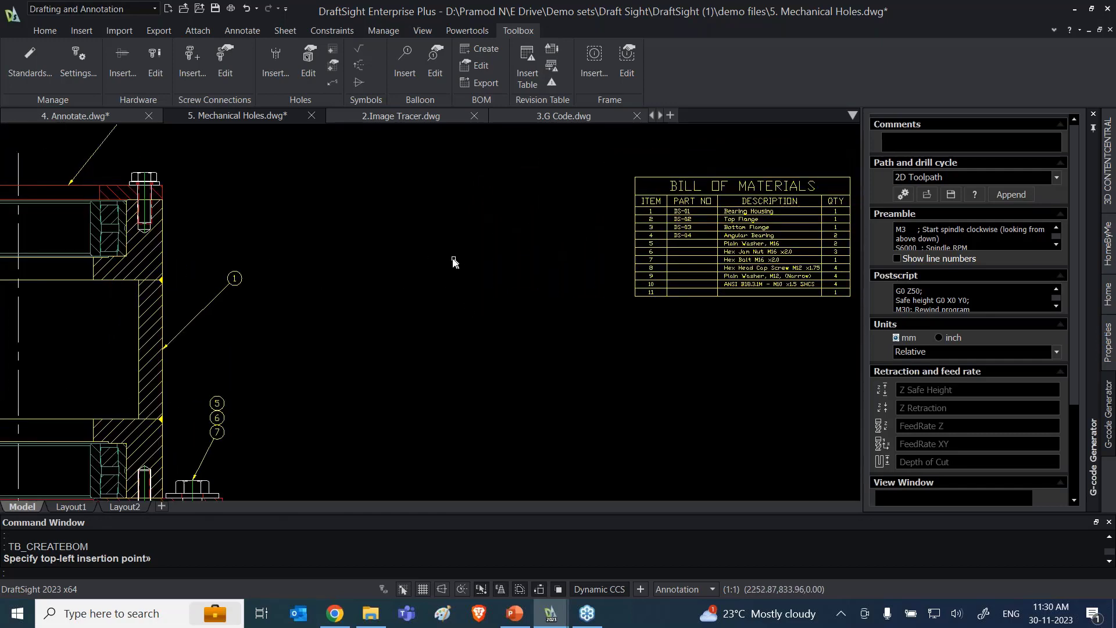
double_click(242, 283)
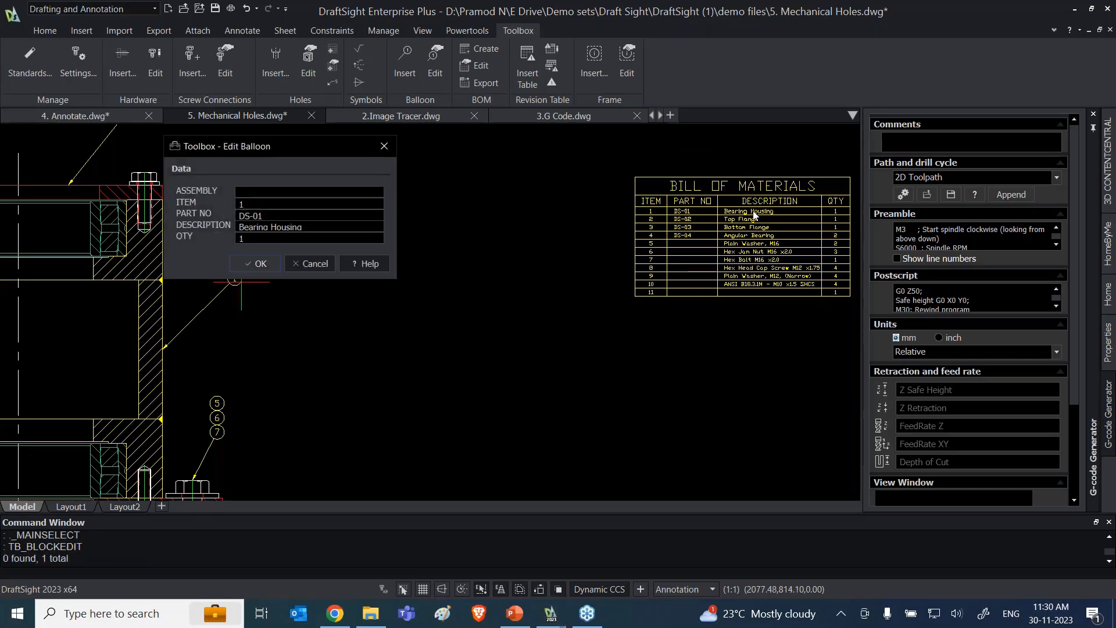
left_click(256, 263)
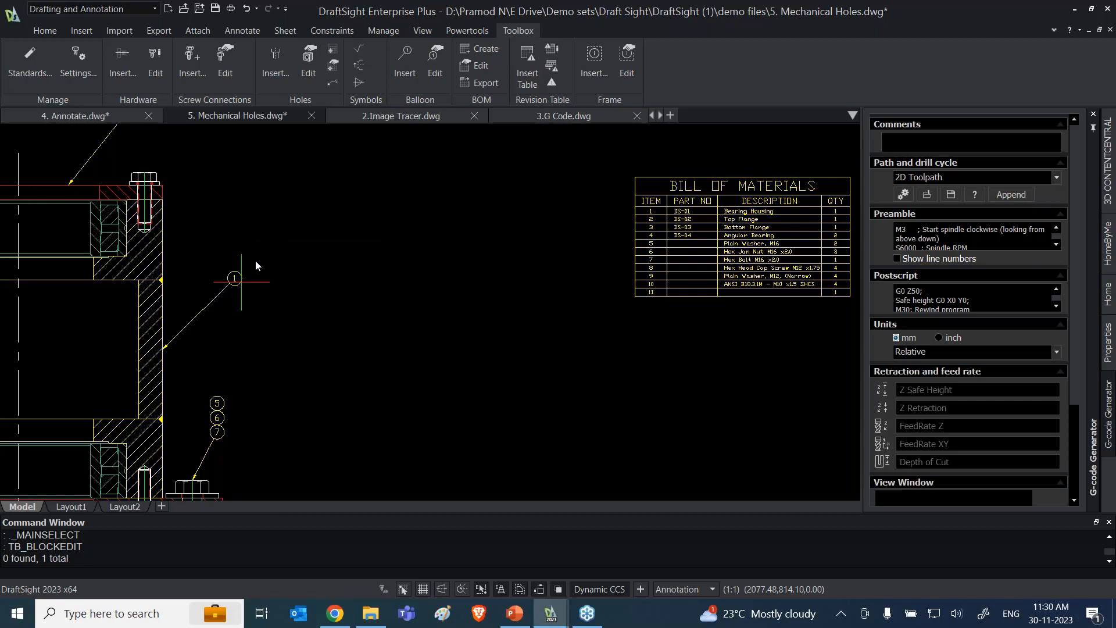
left_click(582, 296)
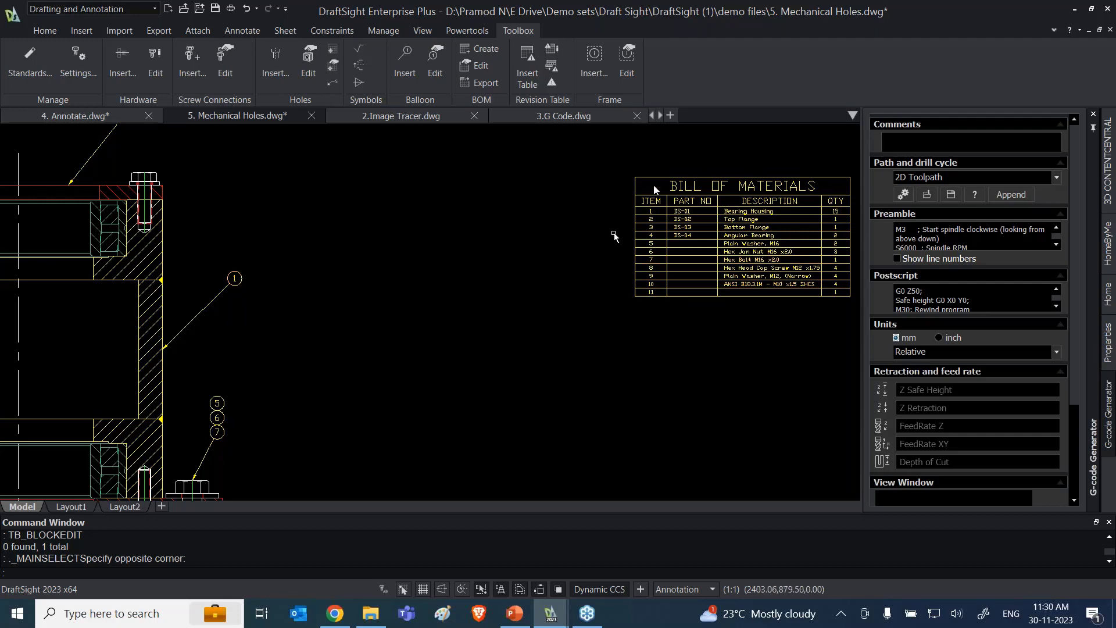
scroll(619, 302, "down", 3)
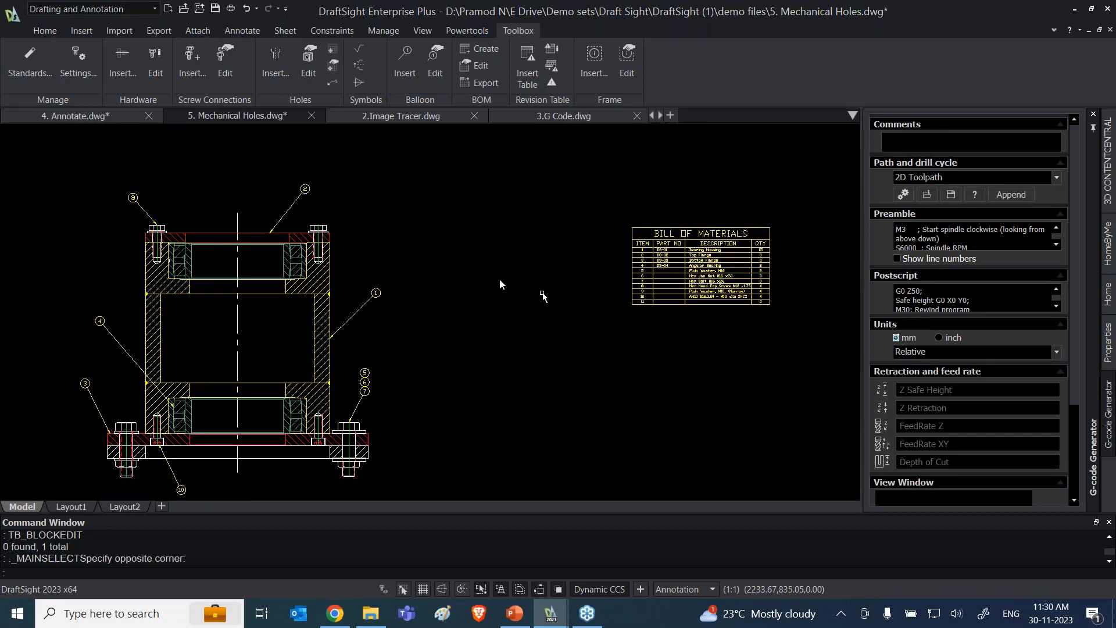
Step: Start a new screw connection for the Section A-A view above the hole table
scroll(497, 291, "down", 1)
scroll(505, 340, "down", 1)
scroll(511, 344, "down", 1)
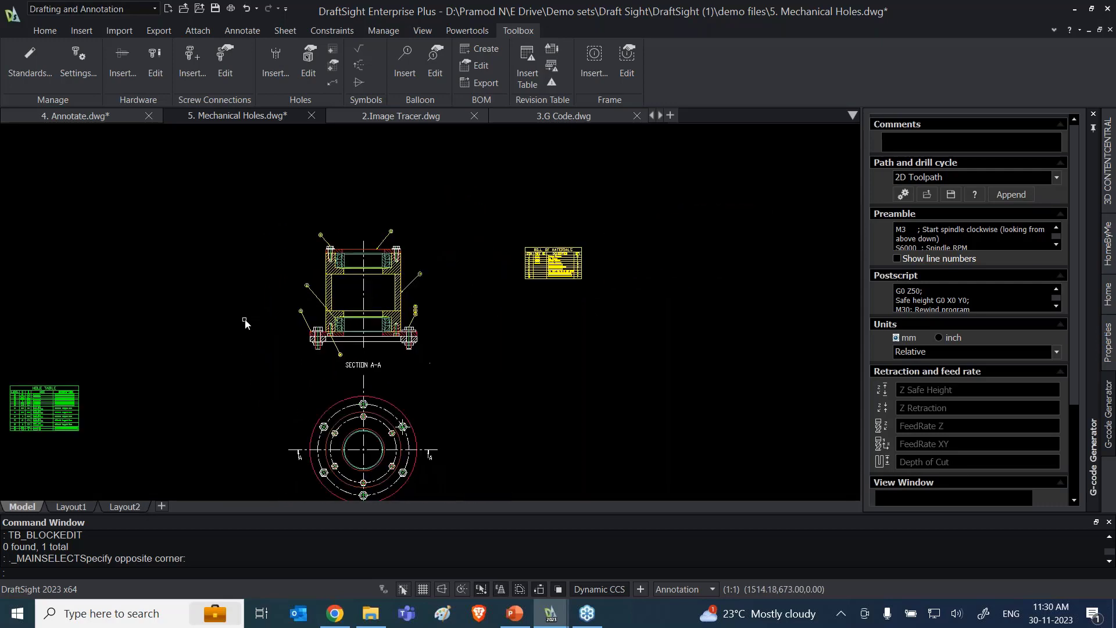
middle_click_drag(214, 327, 526, 312)
scroll(205, 331, "up", 3)
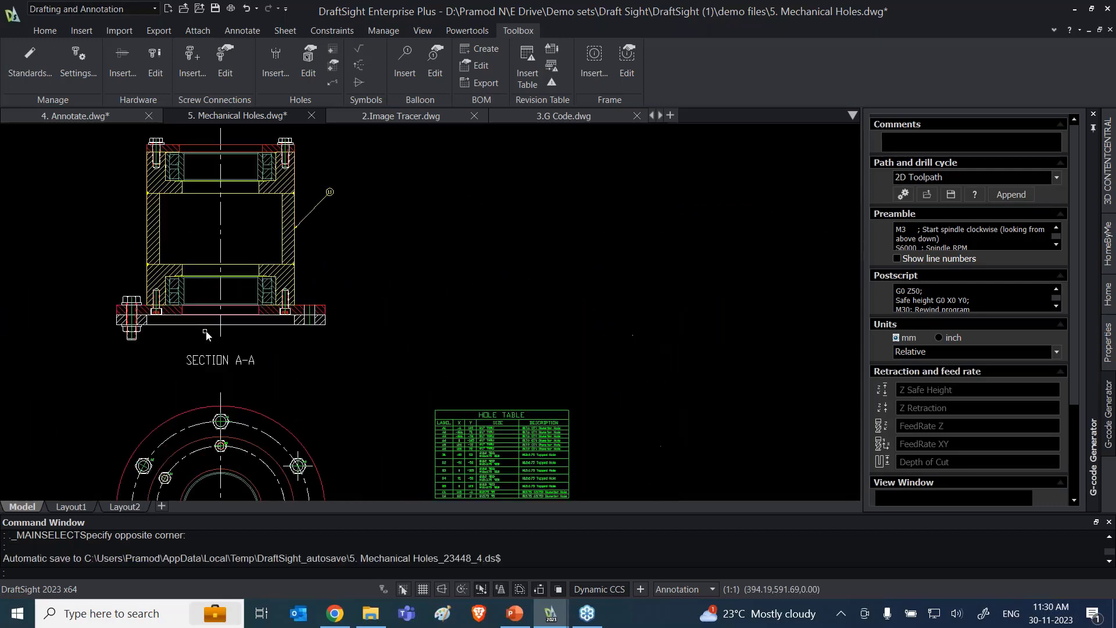
middle_click_drag(439, 308, 471, 295)
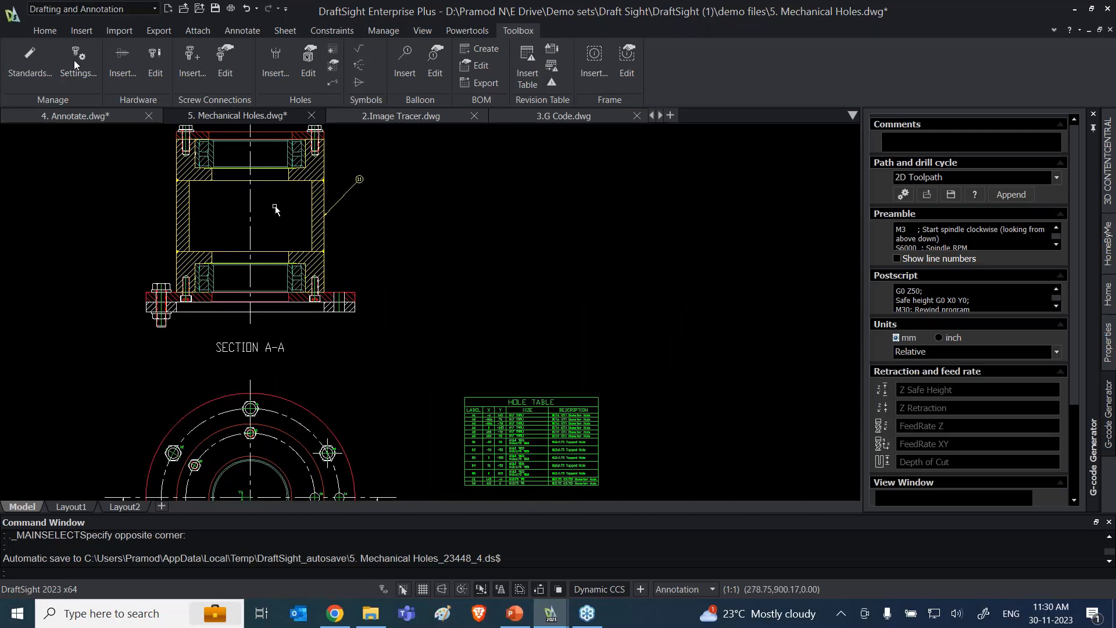
left_click(184, 72)
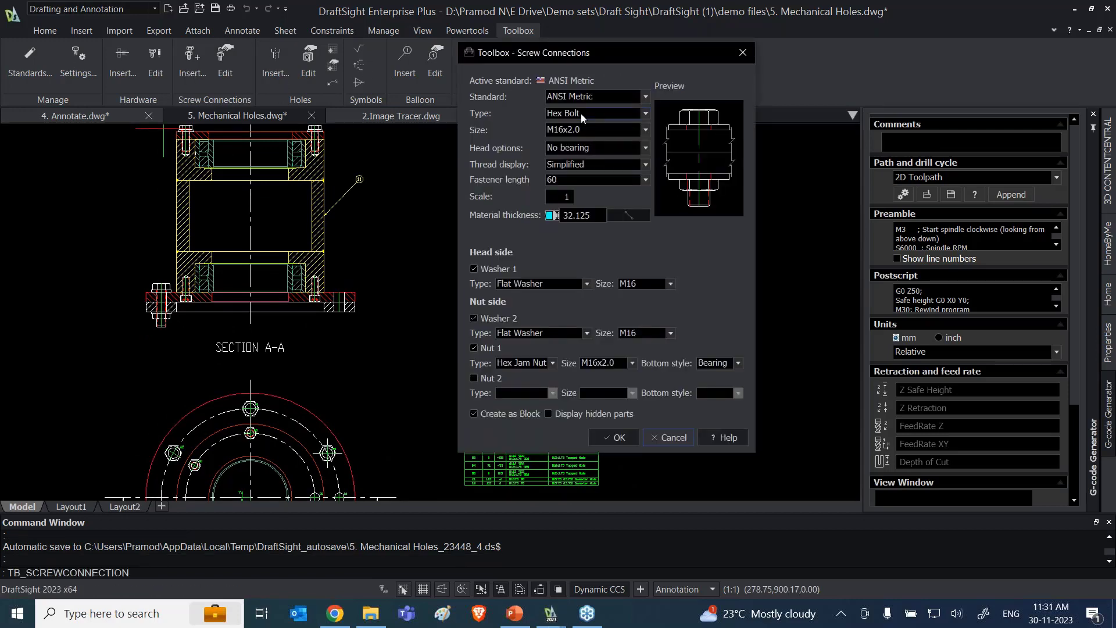
Step: Review the screw connection's available fastener types, sizes, head options and thread display settings for the ANSI Metric standard
left_click(613, 112)
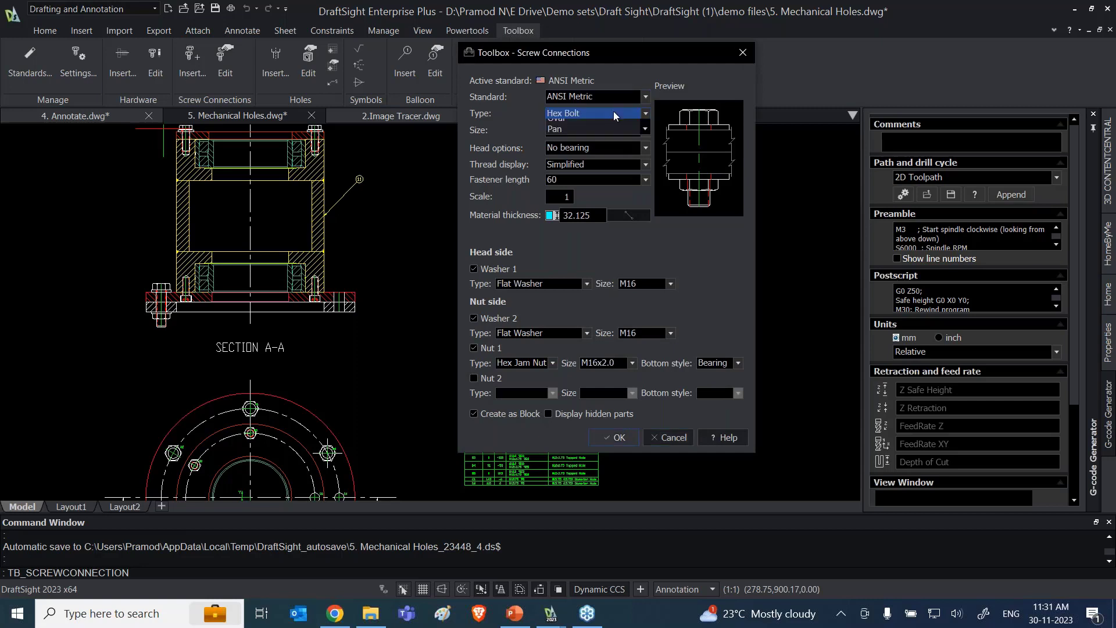
left_click(721, 272)
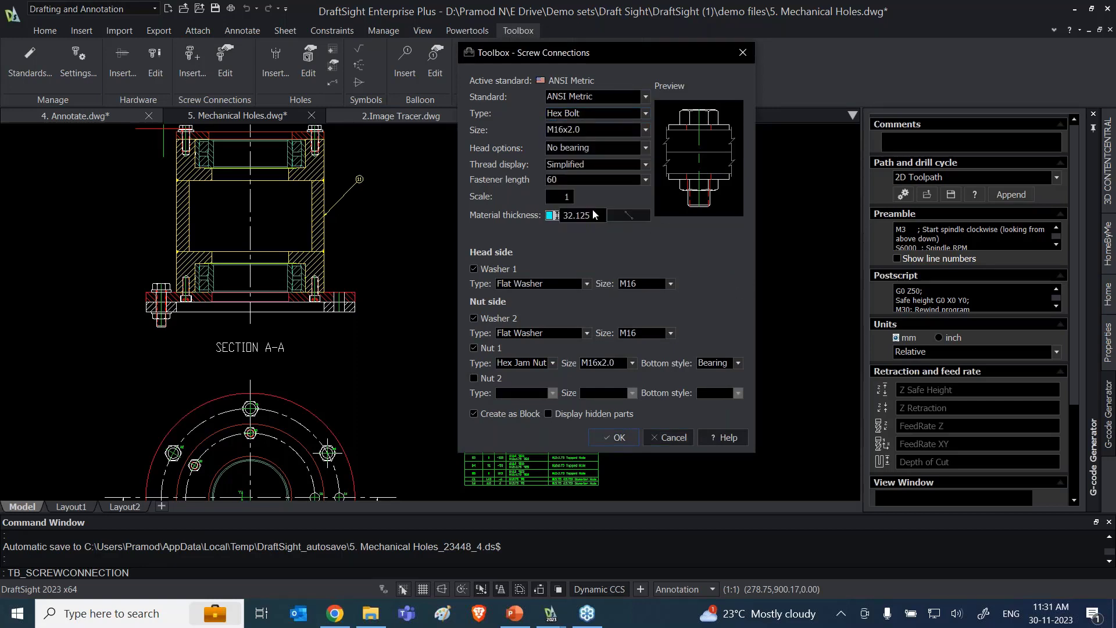
left_click(633, 129)
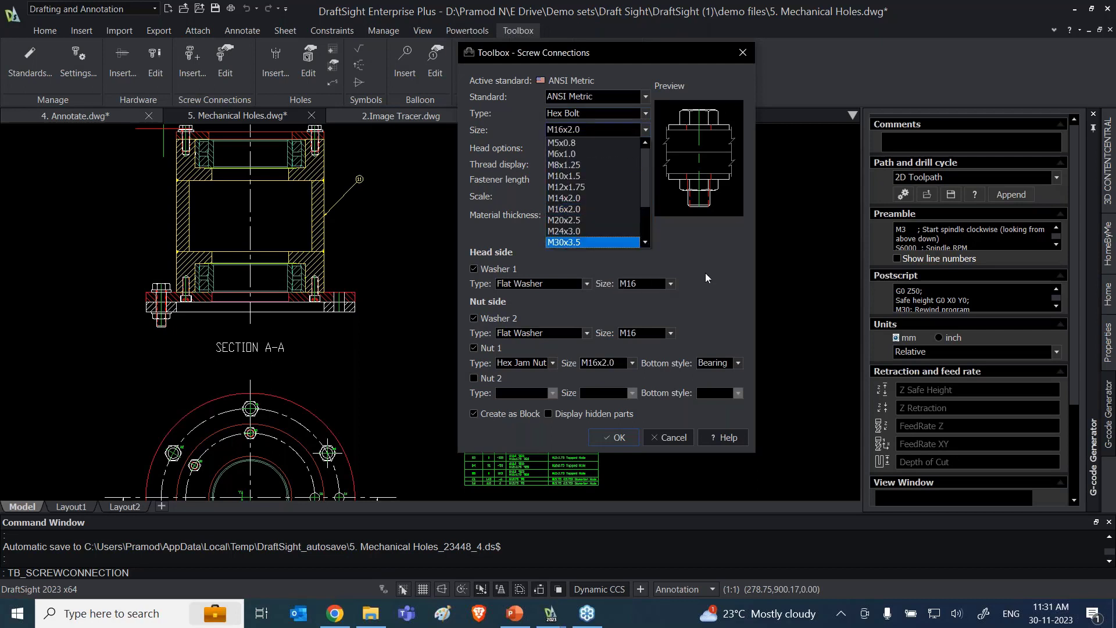
left_click(705, 273)
left_click(614, 148)
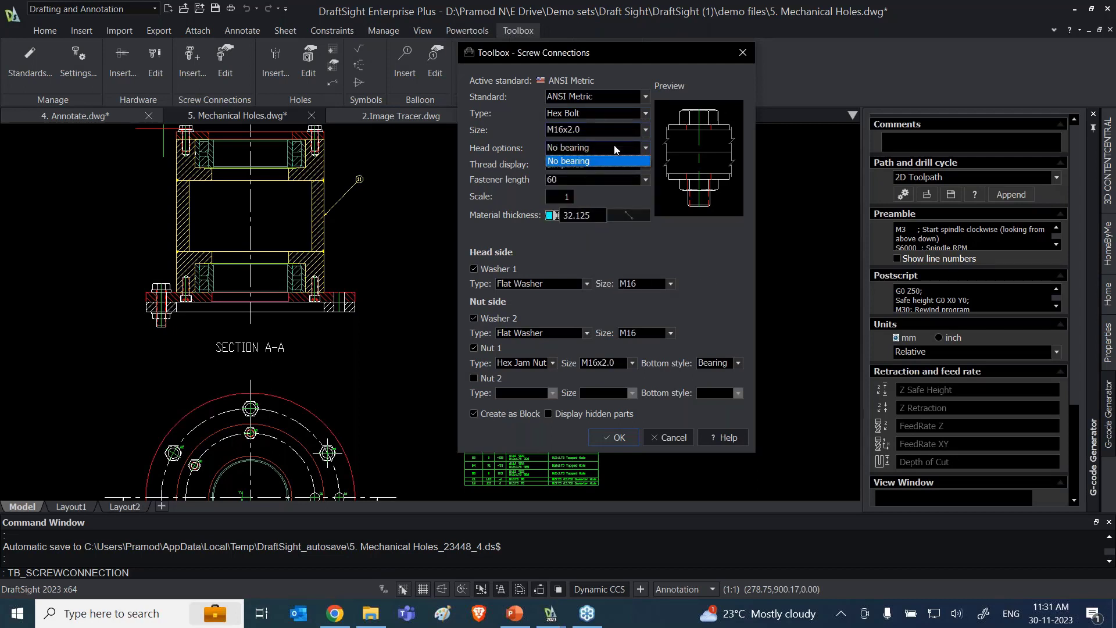
left_click(627, 161)
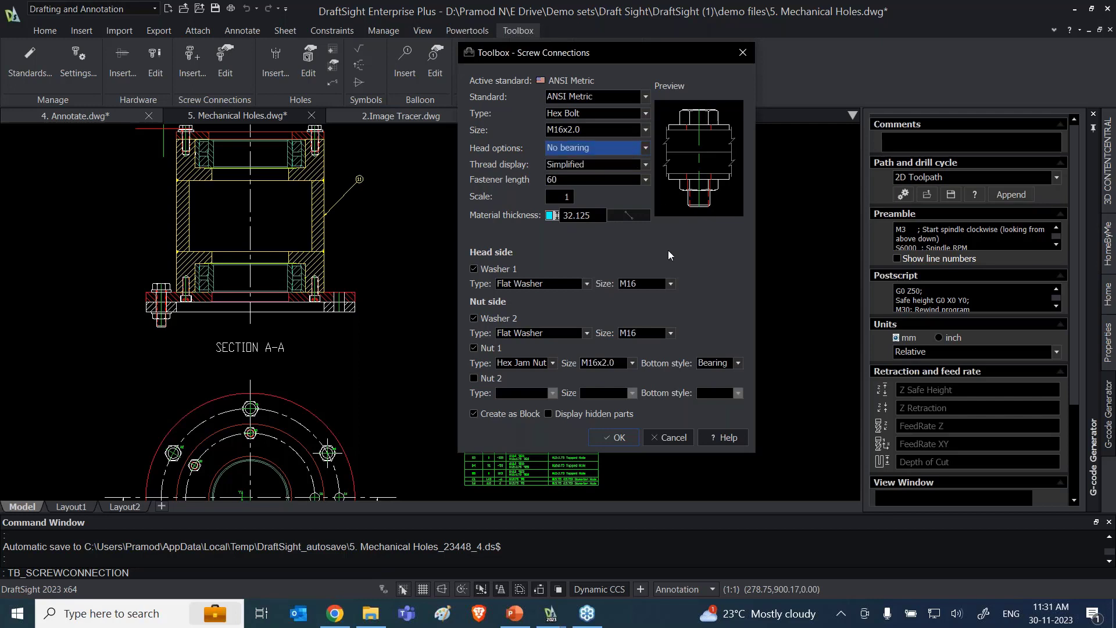
left_click(609, 163)
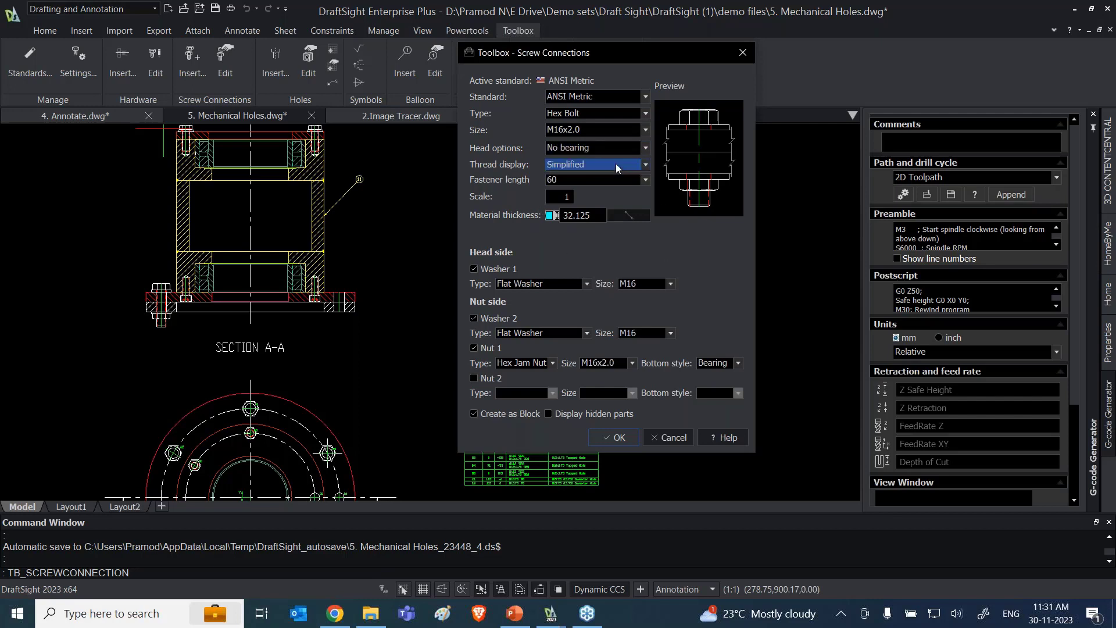
left_click(668, 242)
Step: Define the material thickness by picking the hole axis at the upper flange's top face and the lower plate's bottom face
left_click(625, 215)
scroll(326, 308, "up", 5)
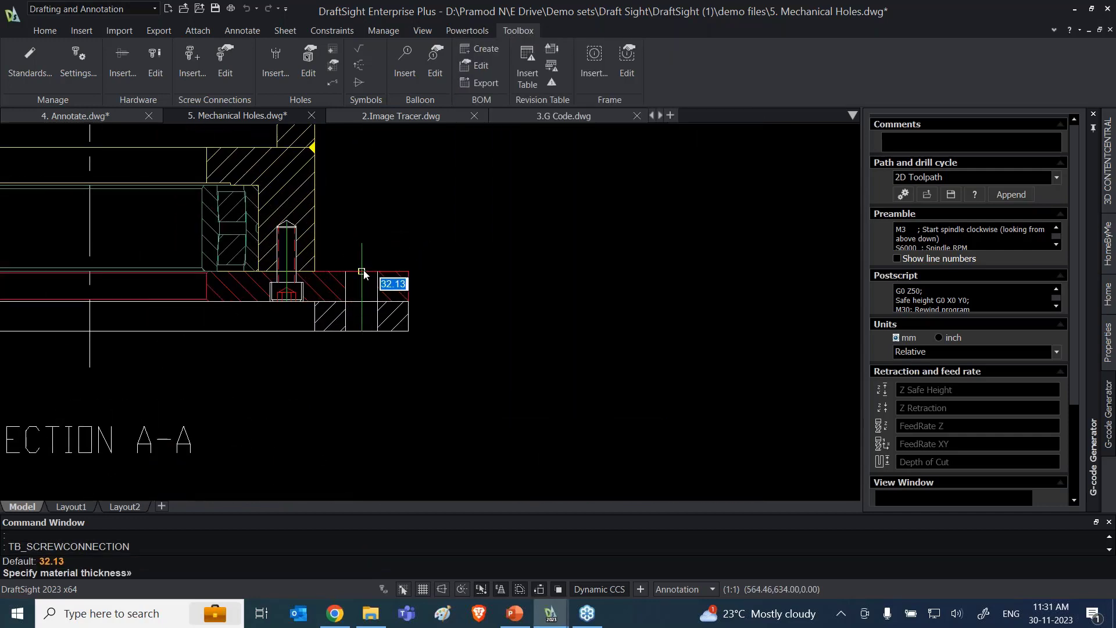
left_click(362, 271)
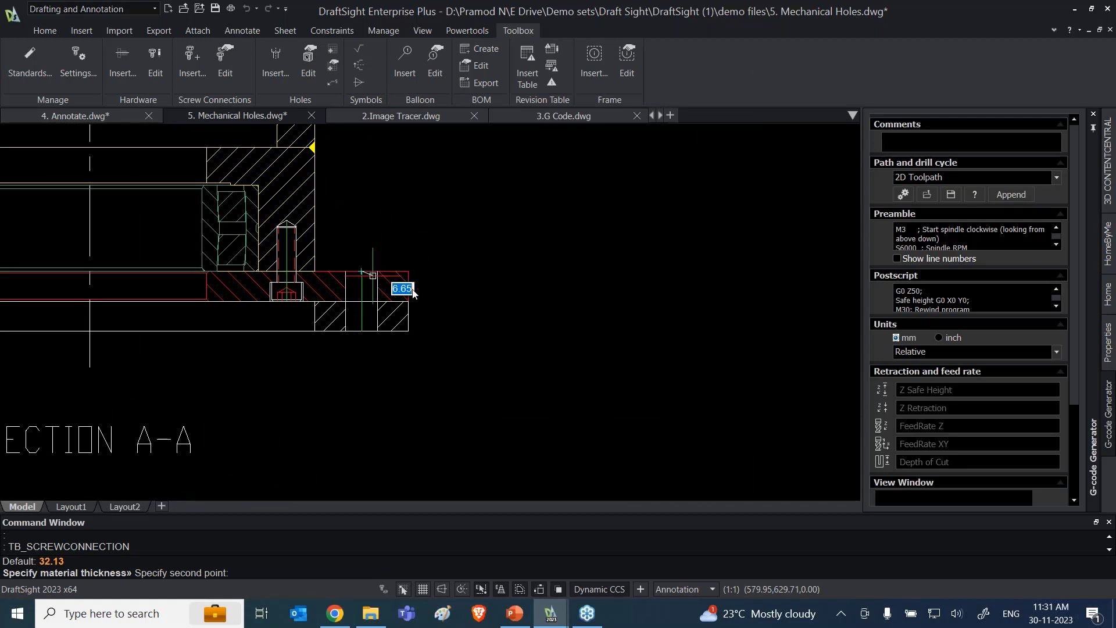
left_click(361, 331)
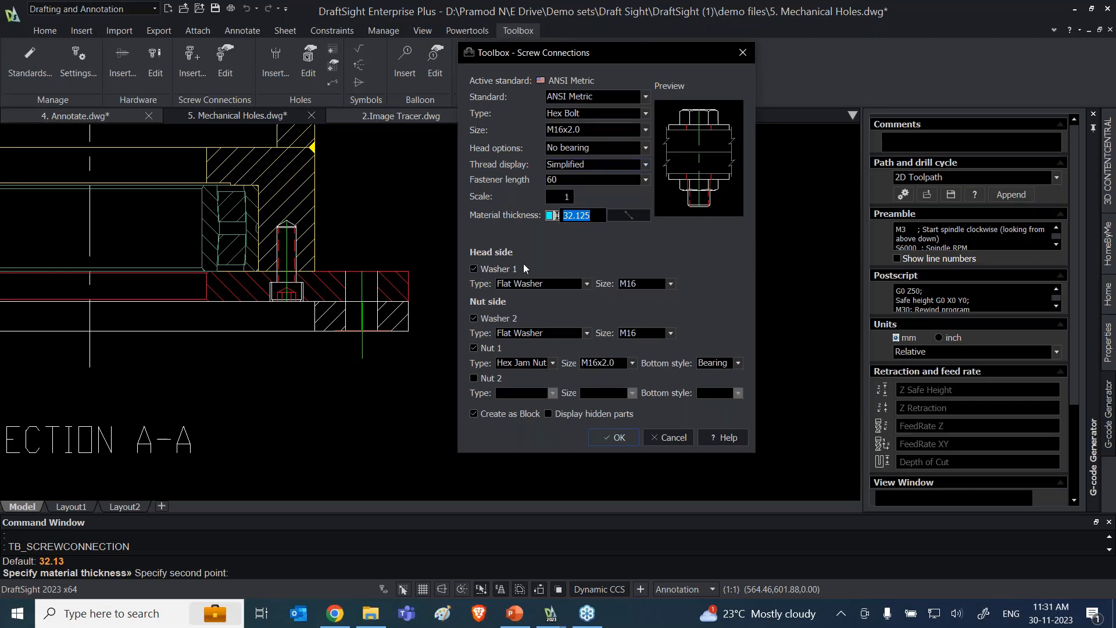
Step: Insert an M16x2.0 hex bolt, length 60, with flat washers on both sides and one hex jam nut in Section A-A's empty right-hand flange hole
left_click(474, 269)
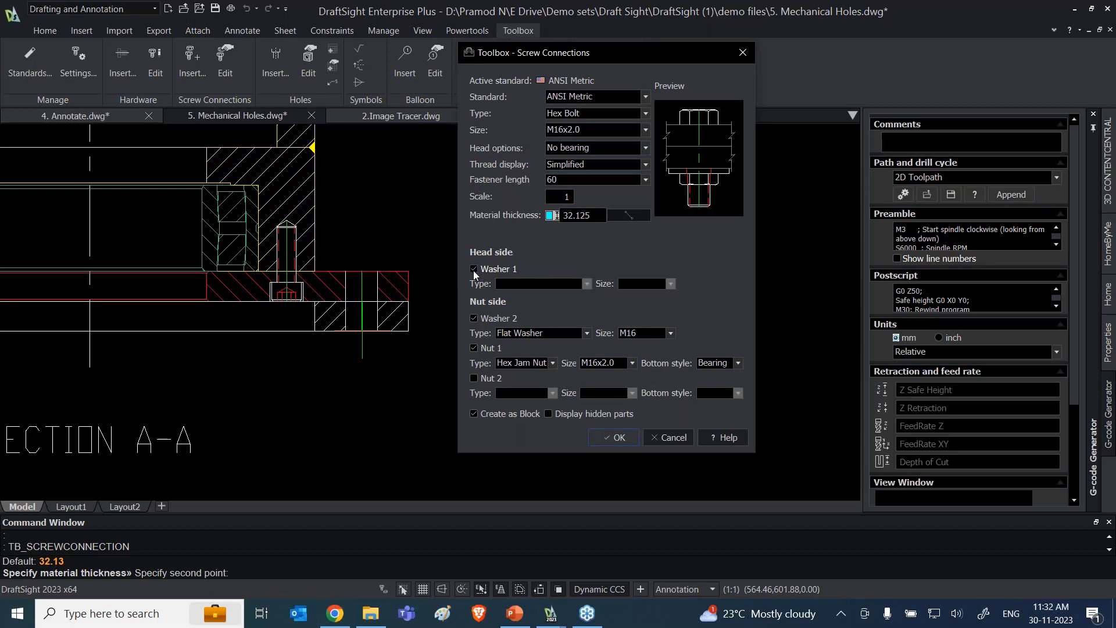
left_click(473, 318)
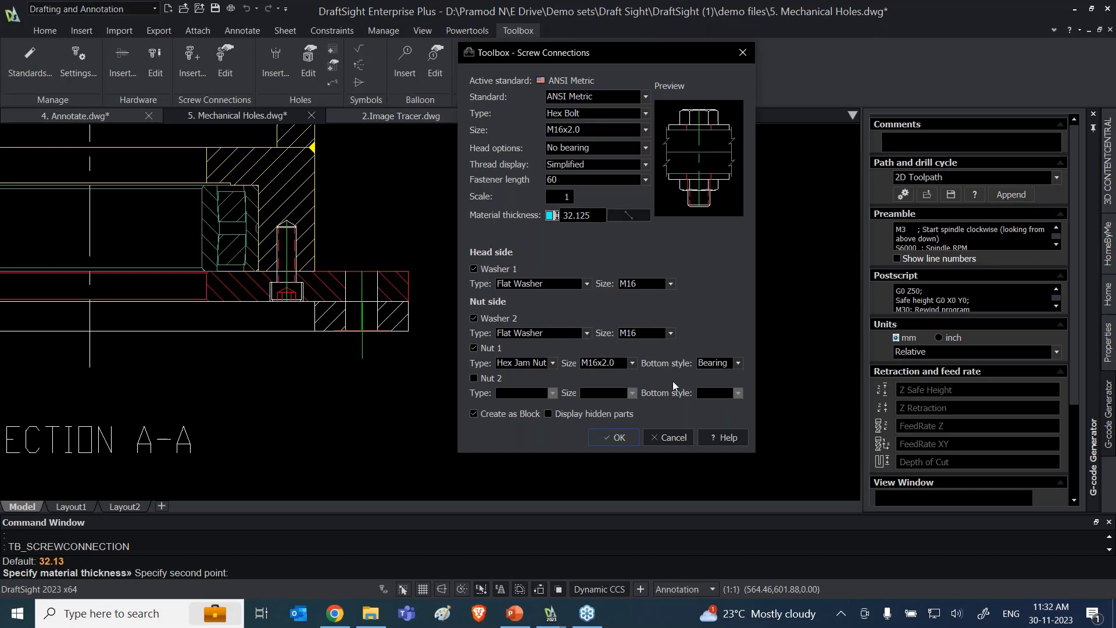
left_click(625, 441)
left_click(361, 273)
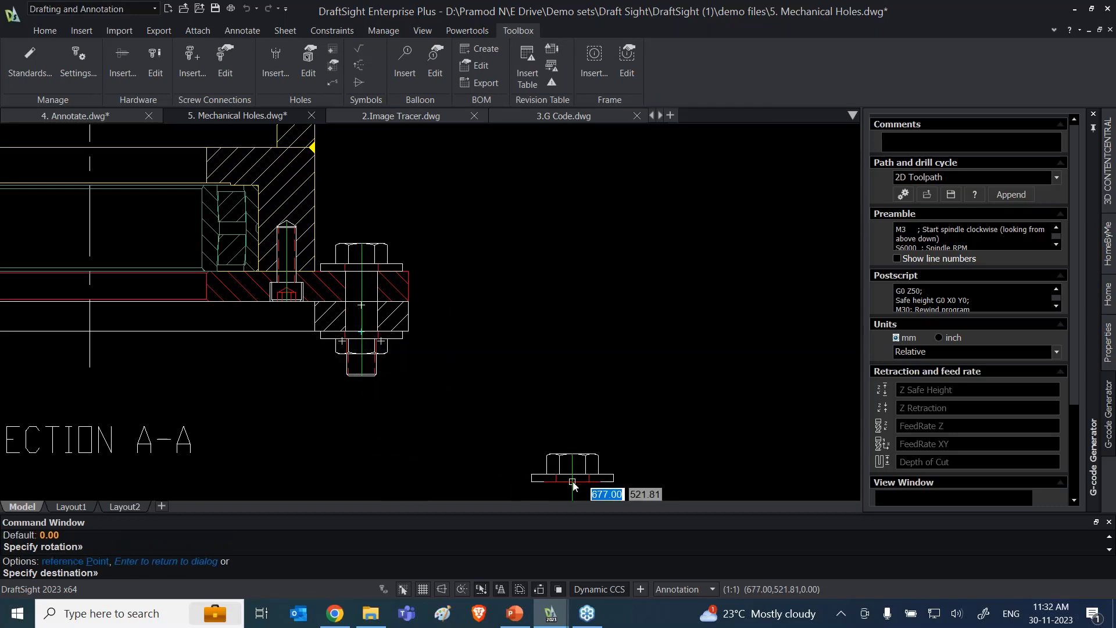
key("Escape")
scroll(506, 319, "down", 3)
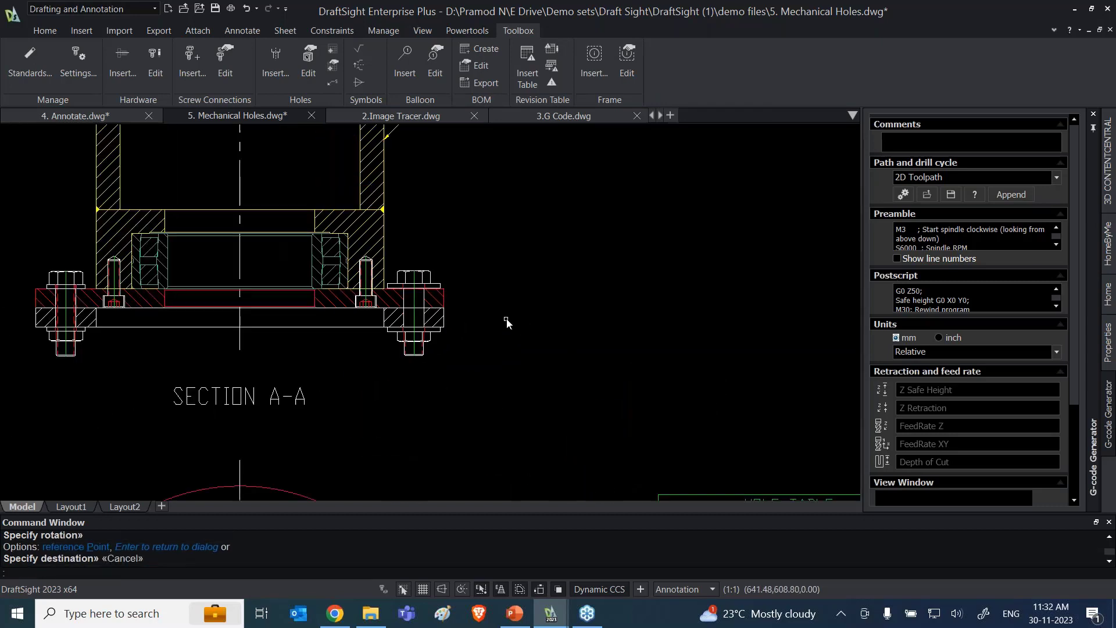
scroll(515, 291, "up", 2)
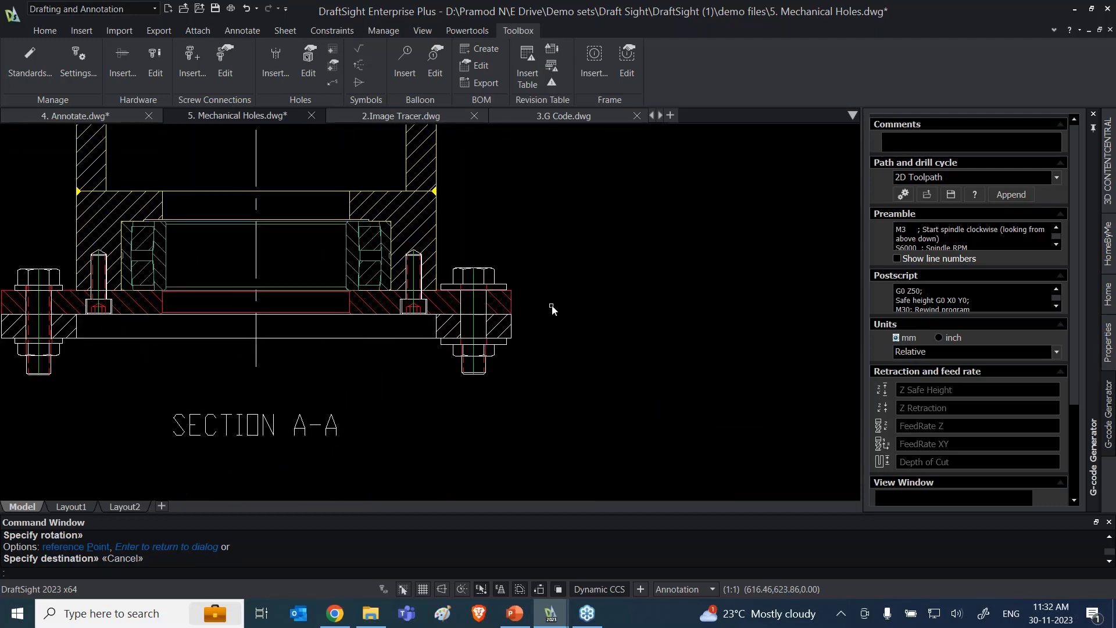
scroll(555, 314, "down", 4)
scroll(486, 329, "up", 3)
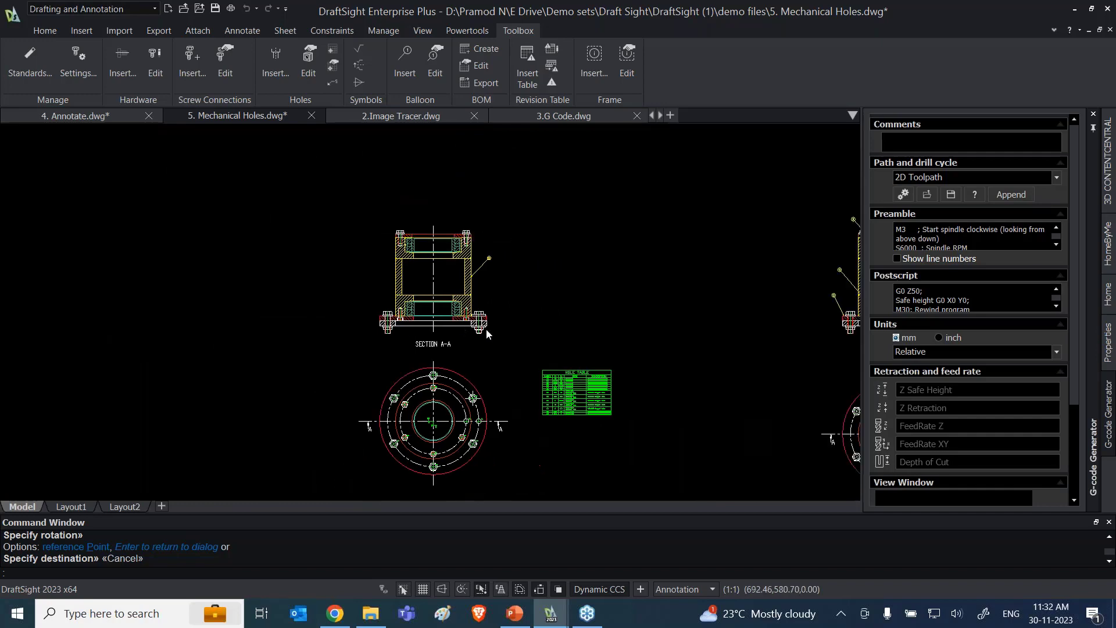
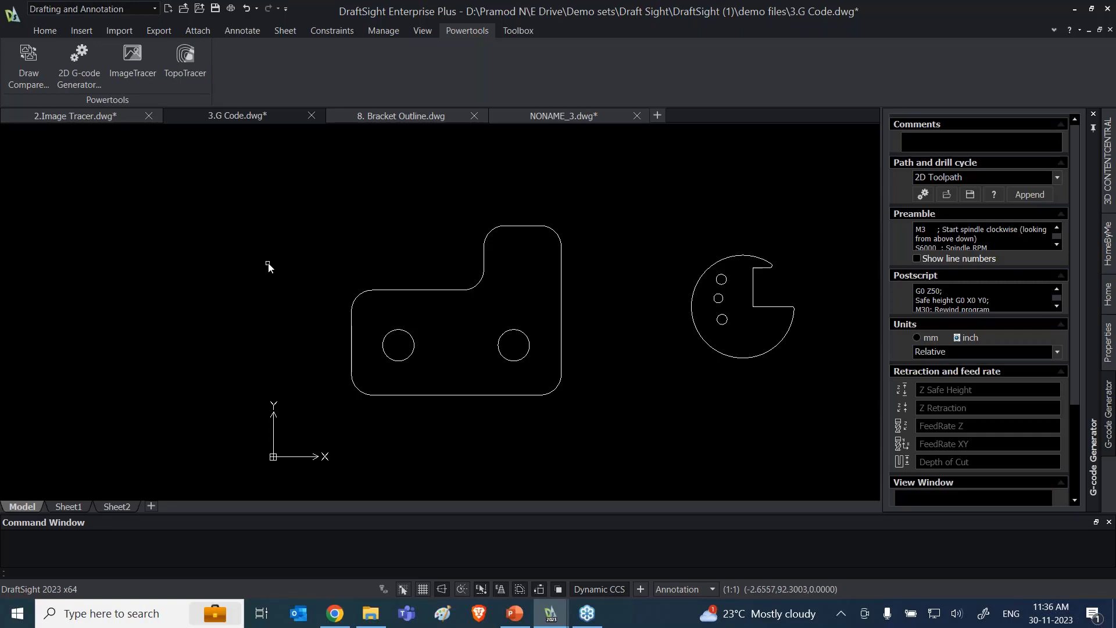
left_click(77, 72)
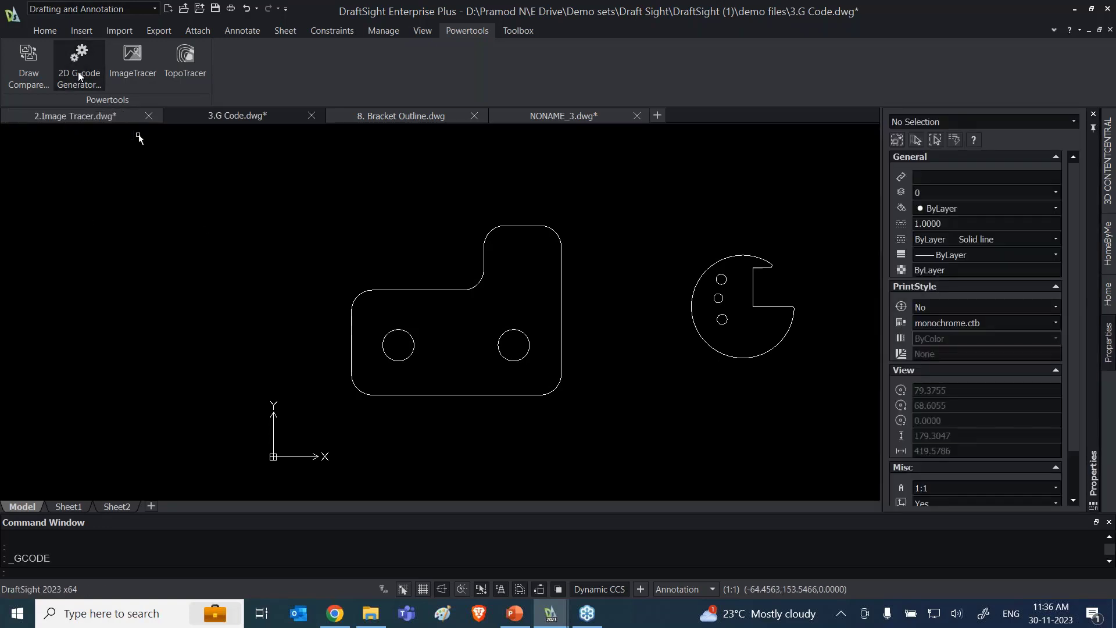
left_click(300, 174)
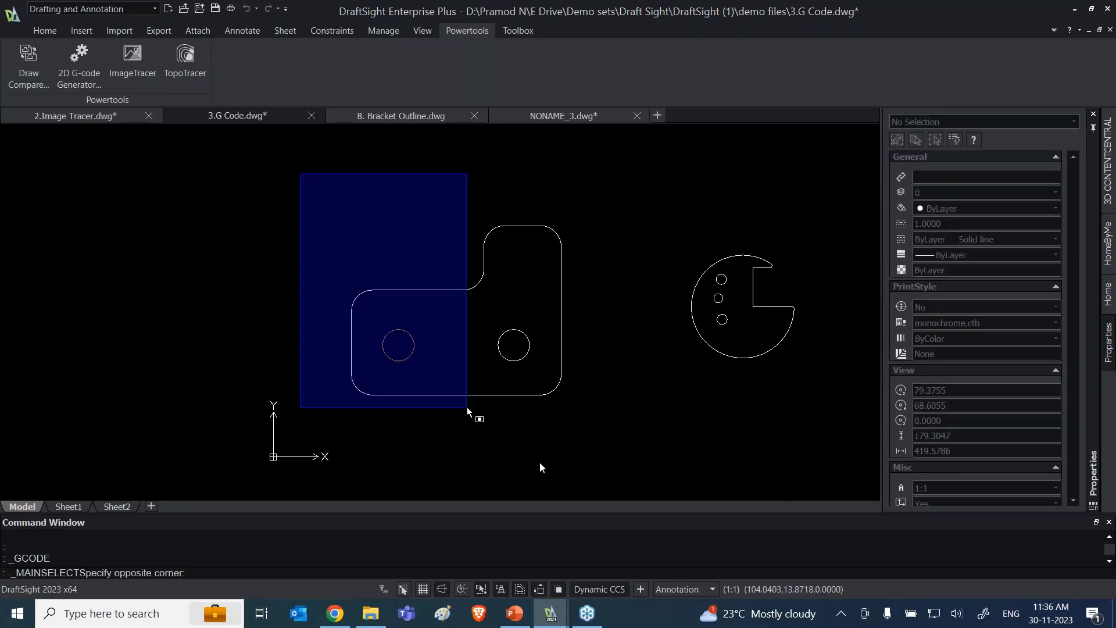
left_click(638, 416)
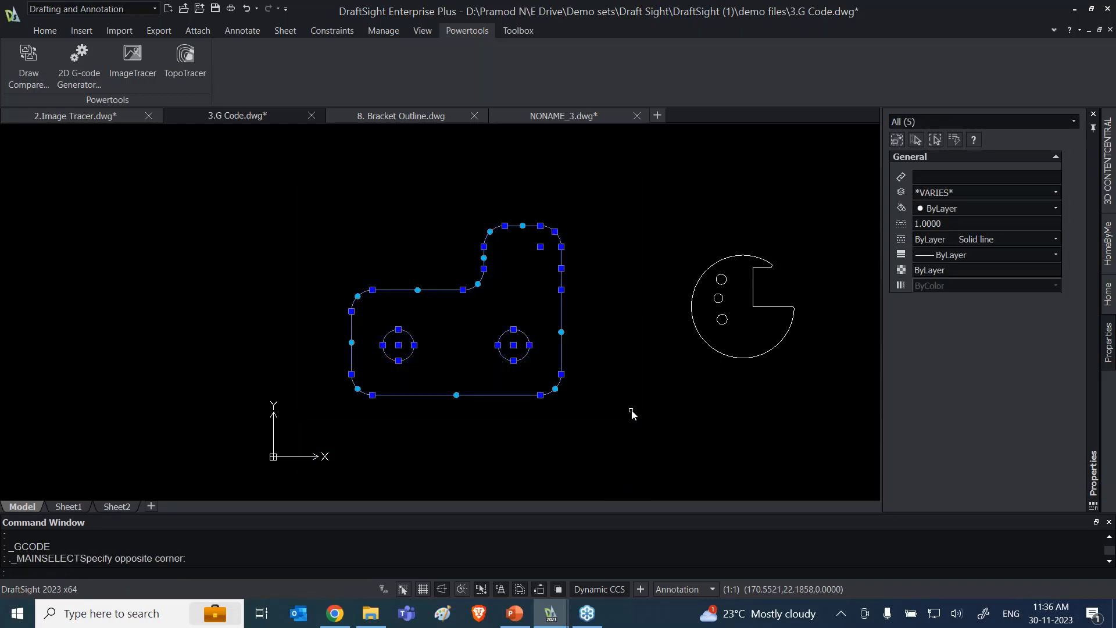
left_click(92, 58)
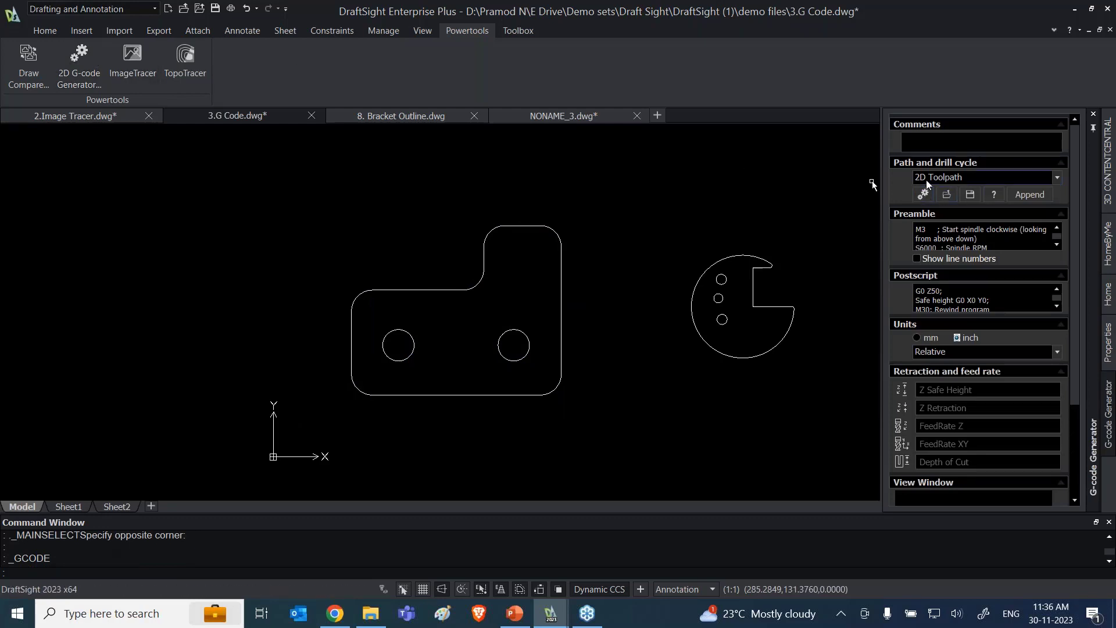
Step: Generate 2D Toolpath G-code for the L-shaped bracket outline and its two circular holes
left_click(269, 195)
left_click(649, 411)
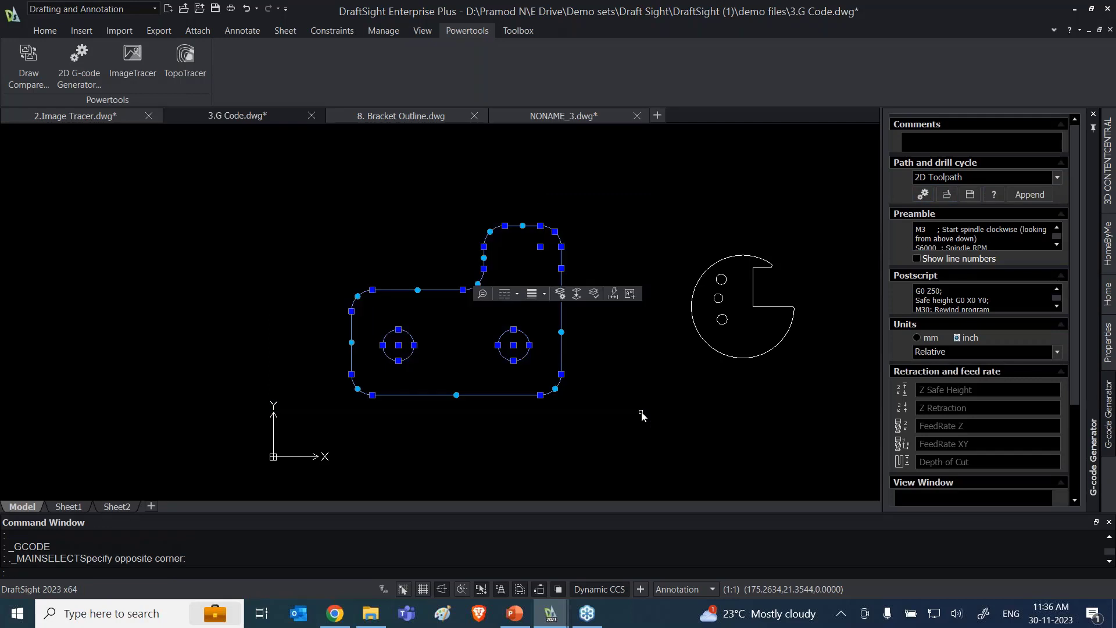
left_click(924, 199)
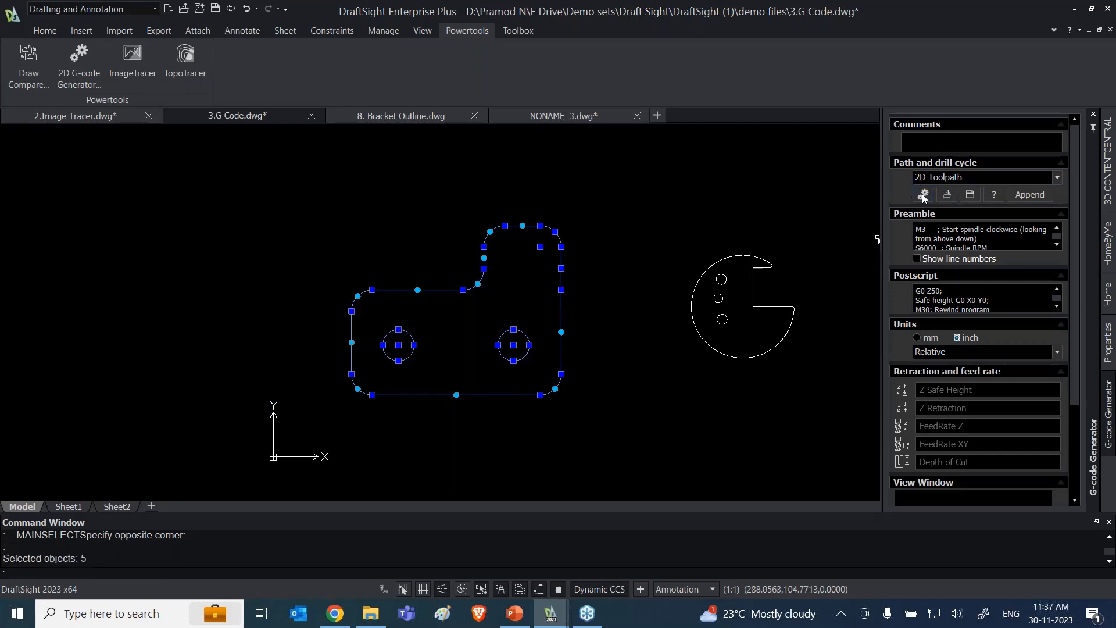
left_click(924, 197)
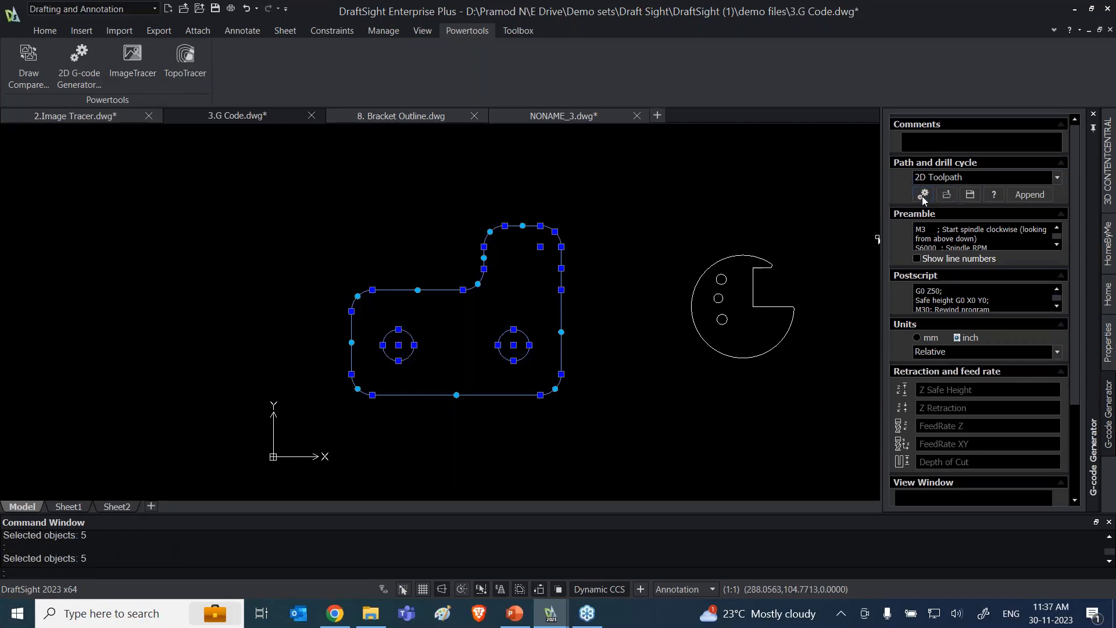
Step: Save the generated G-code to the Desktop as the text file untitled_1 and clear the bracket selection
left_click(970, 195)
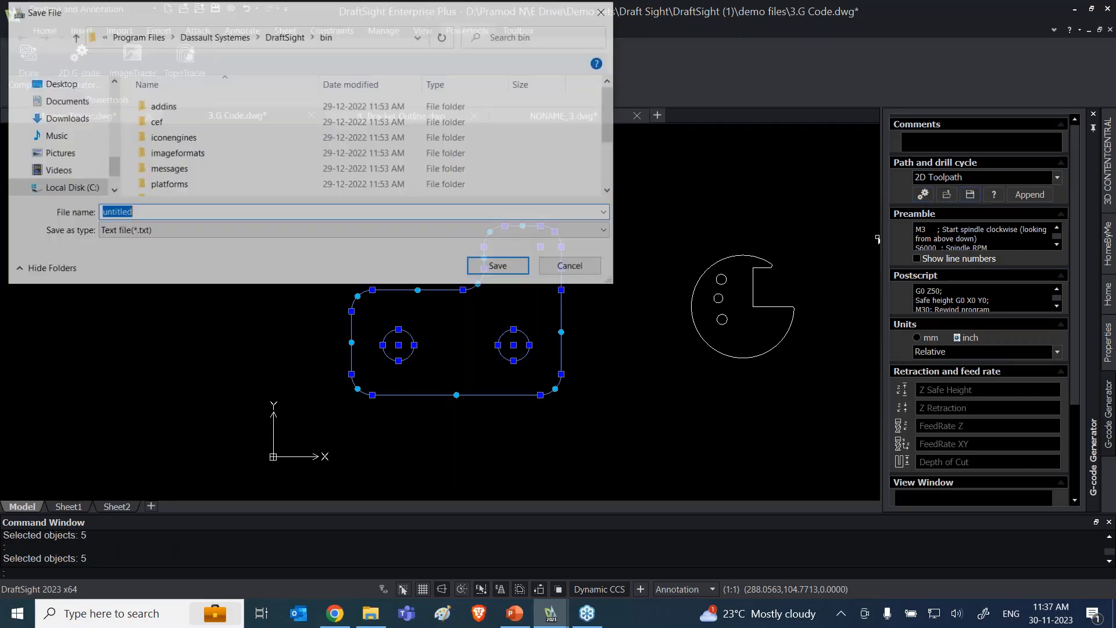
left_click(169, 211)
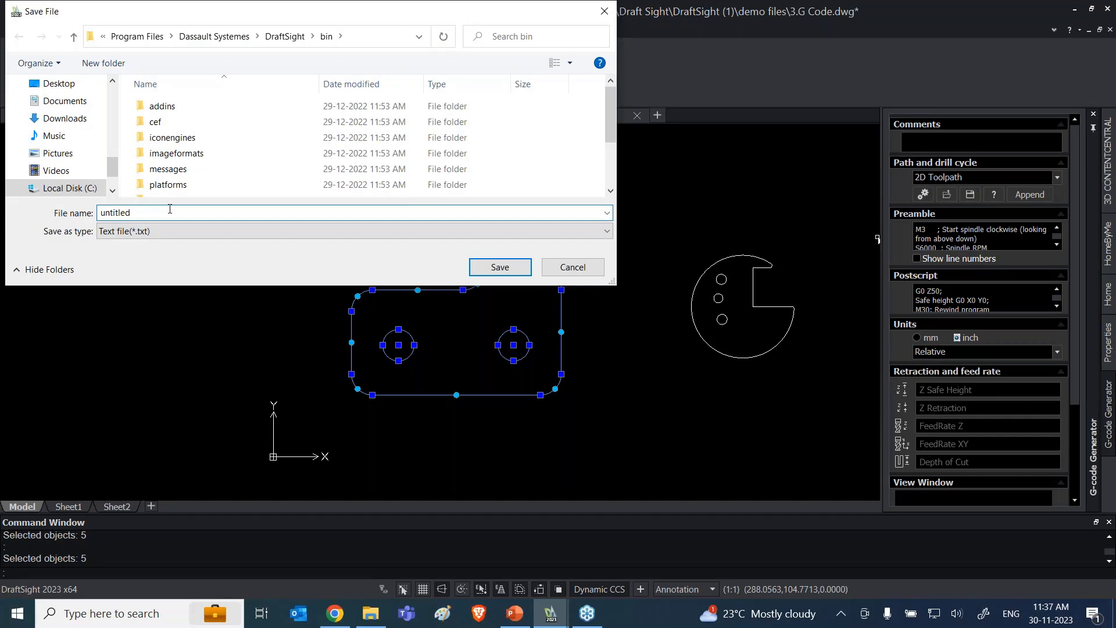
type("_1")
left_click(500, 267)
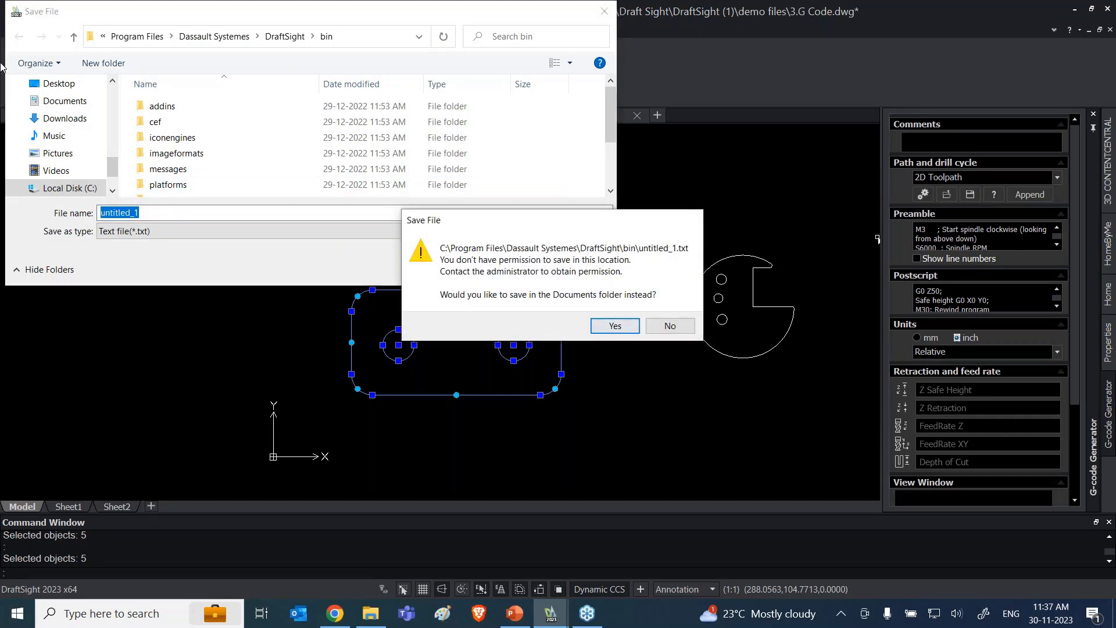
left_click(670, 327)
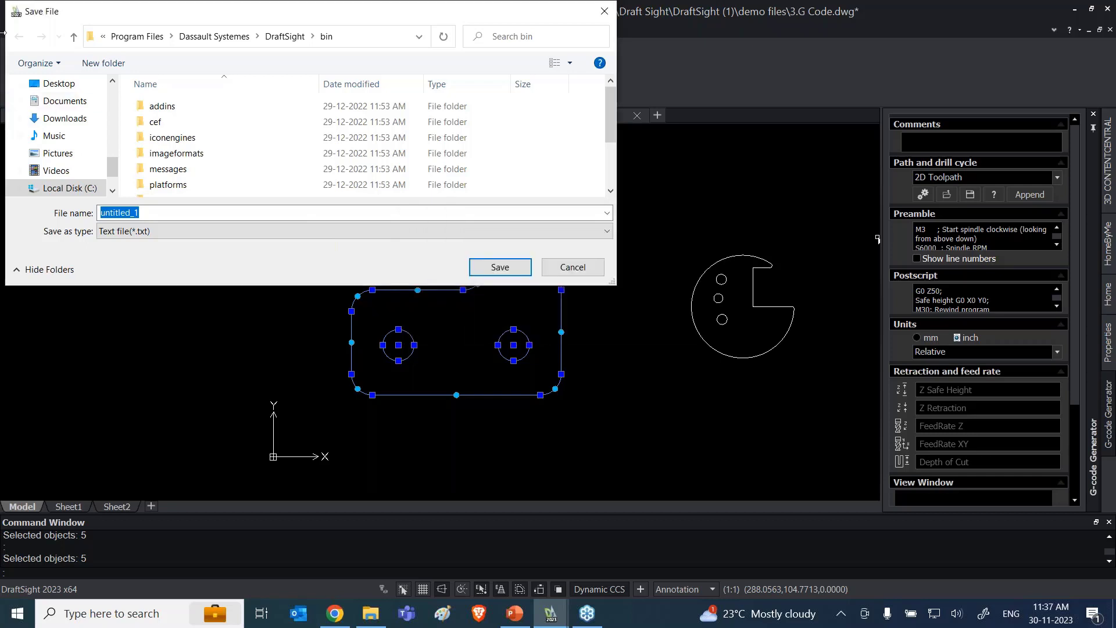
left_click(55, 85)
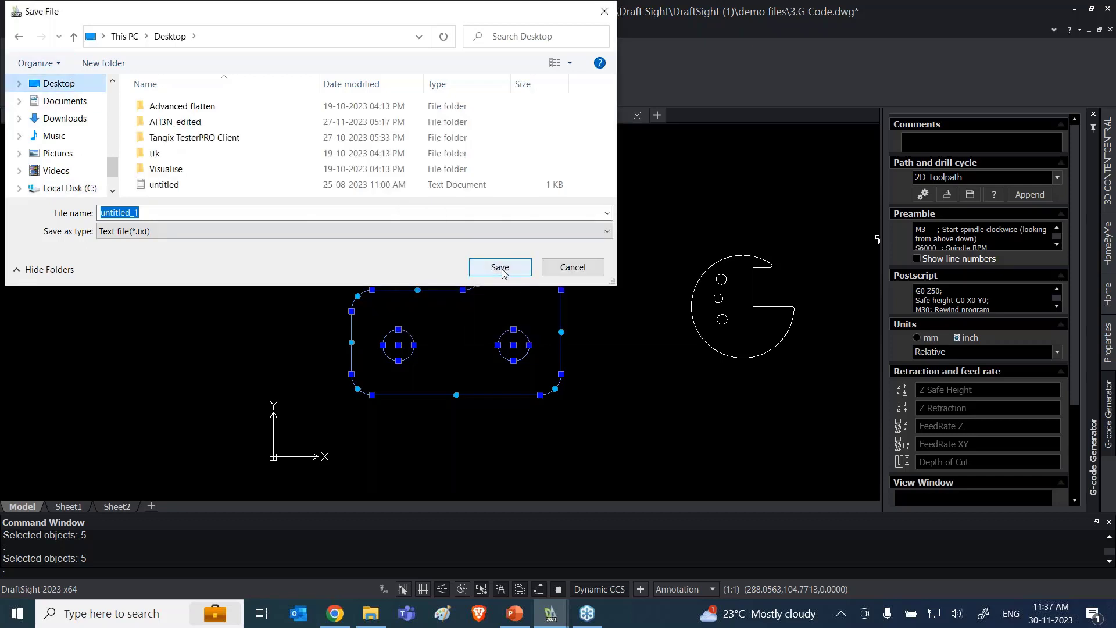
left_click(500, 267)
left_click(660, 242)
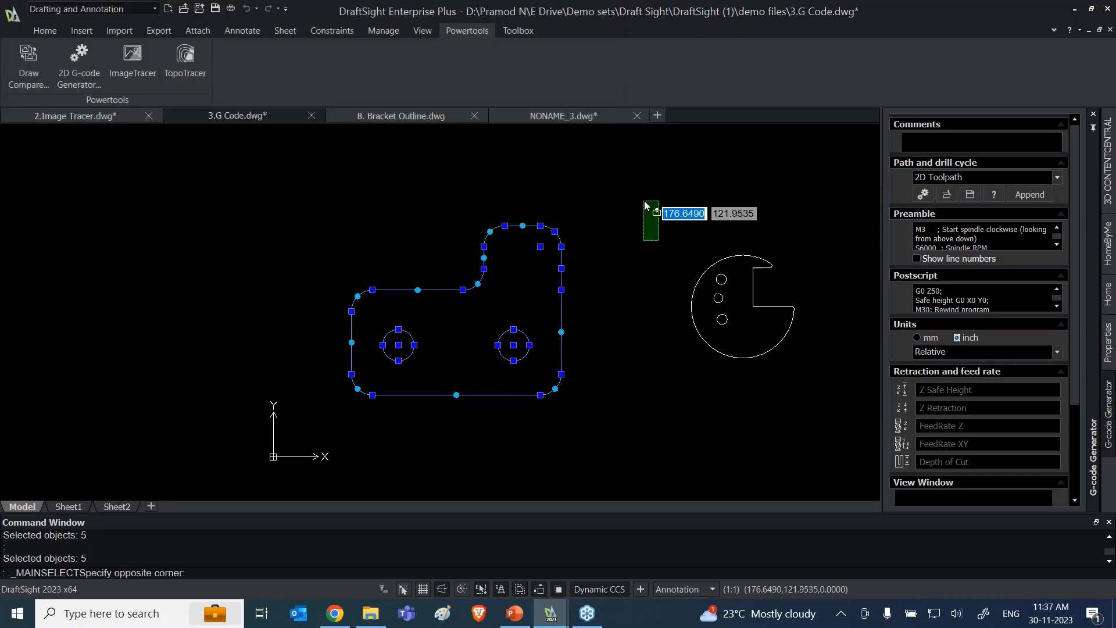
key("Escape")
key("Escape")
key("Escape")
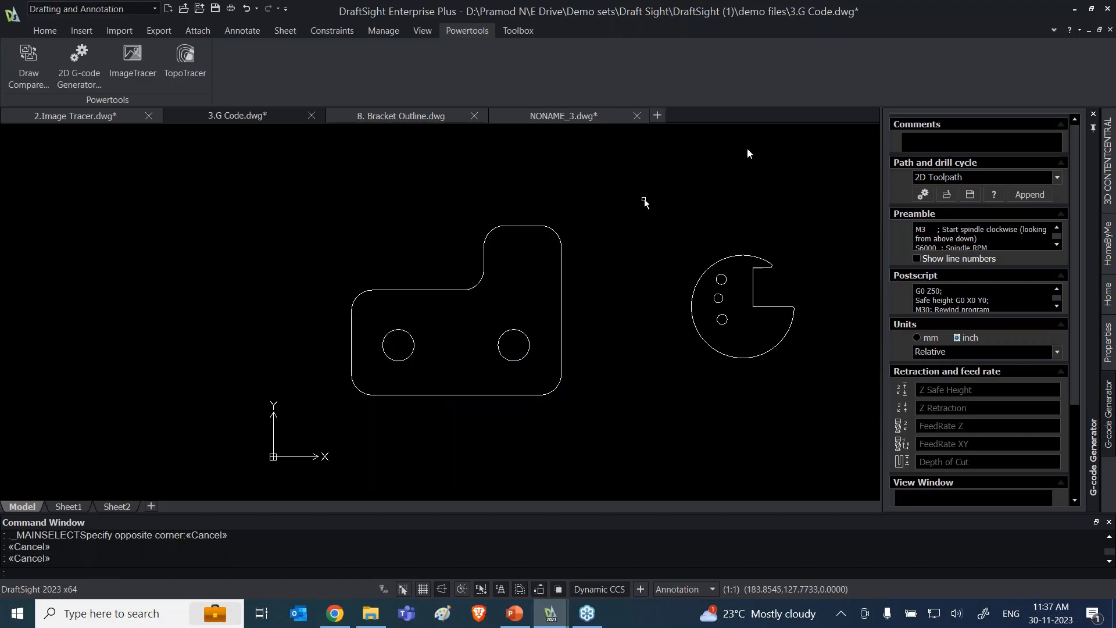
Step: Open the untitled_1 text file from the desktop, review its G-code at full window size, and close it
left_click(1071, 12)
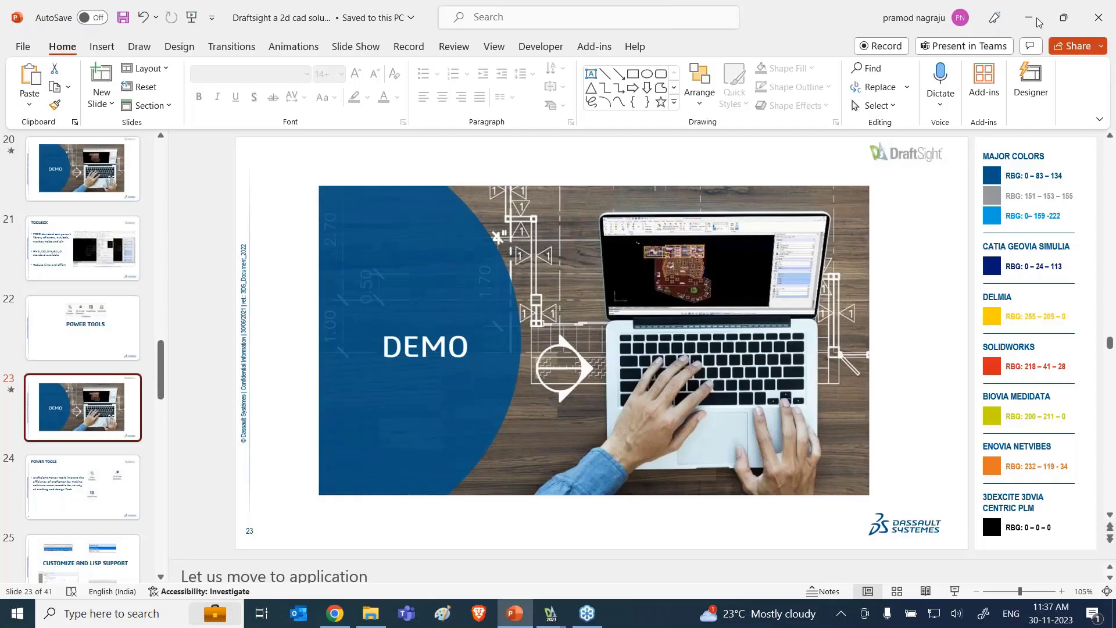
left_click(1036, 14)
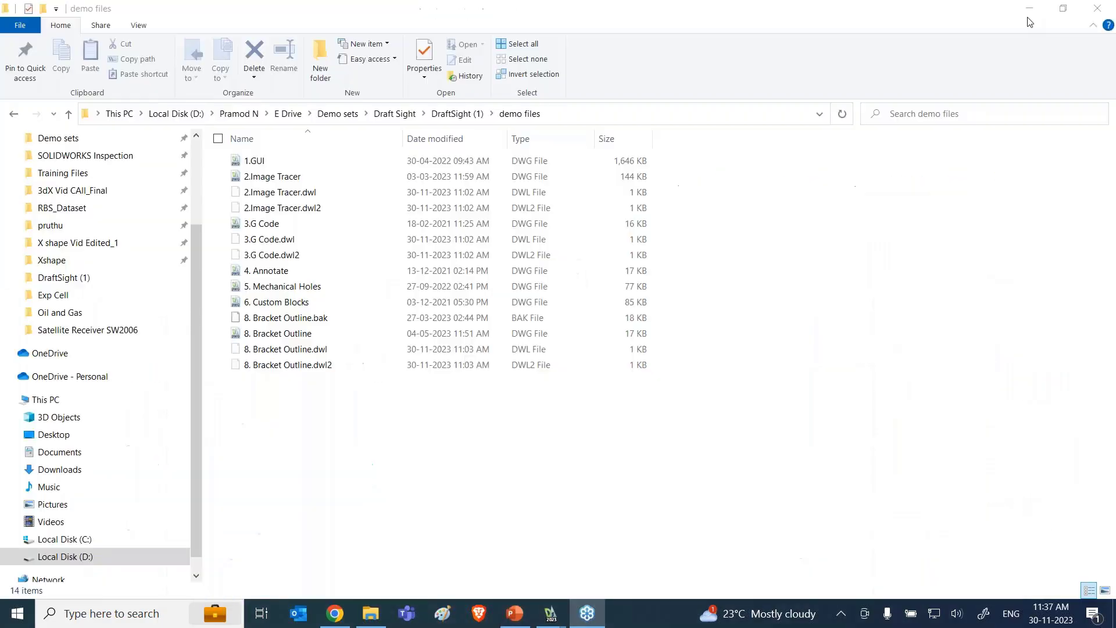
left_click(1027, 14)
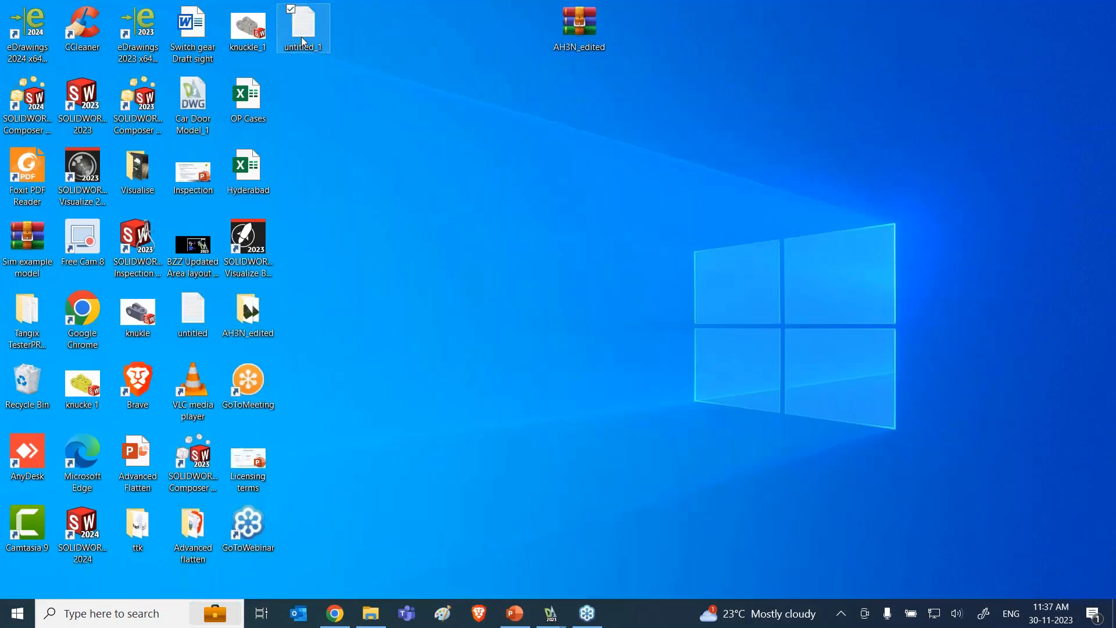
double_click(303, 26)
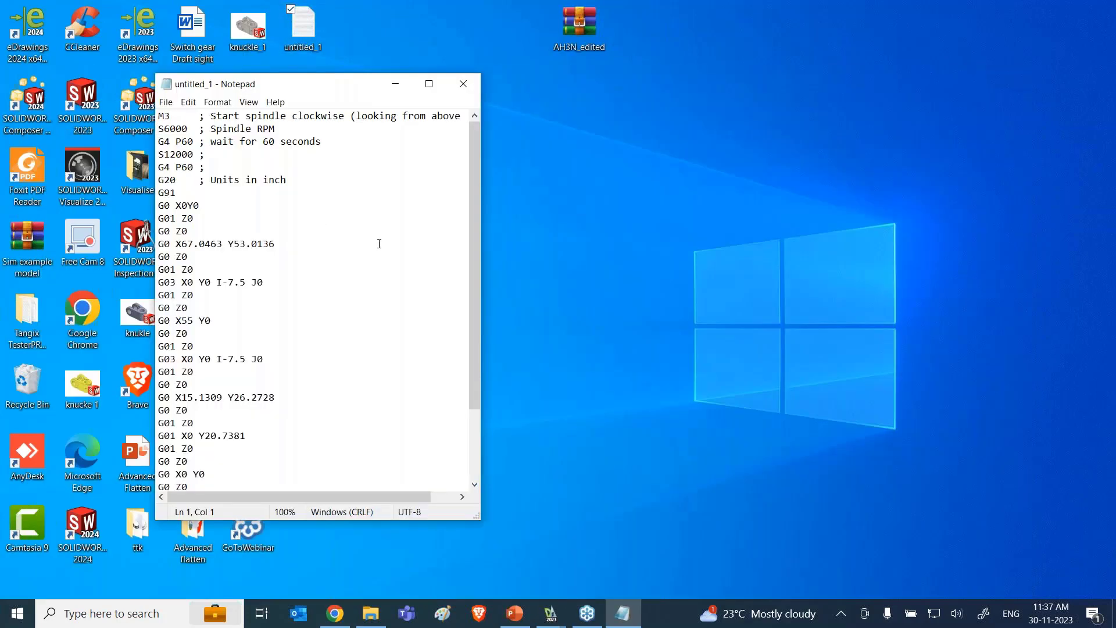
left_click(429, 81)
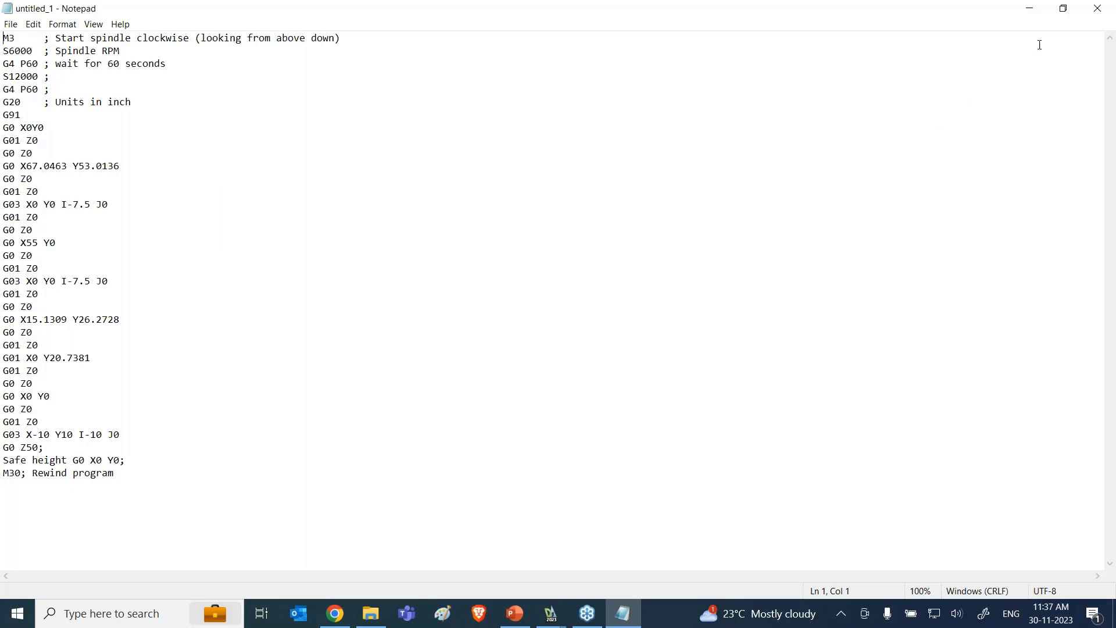
left_click(1099, 10)
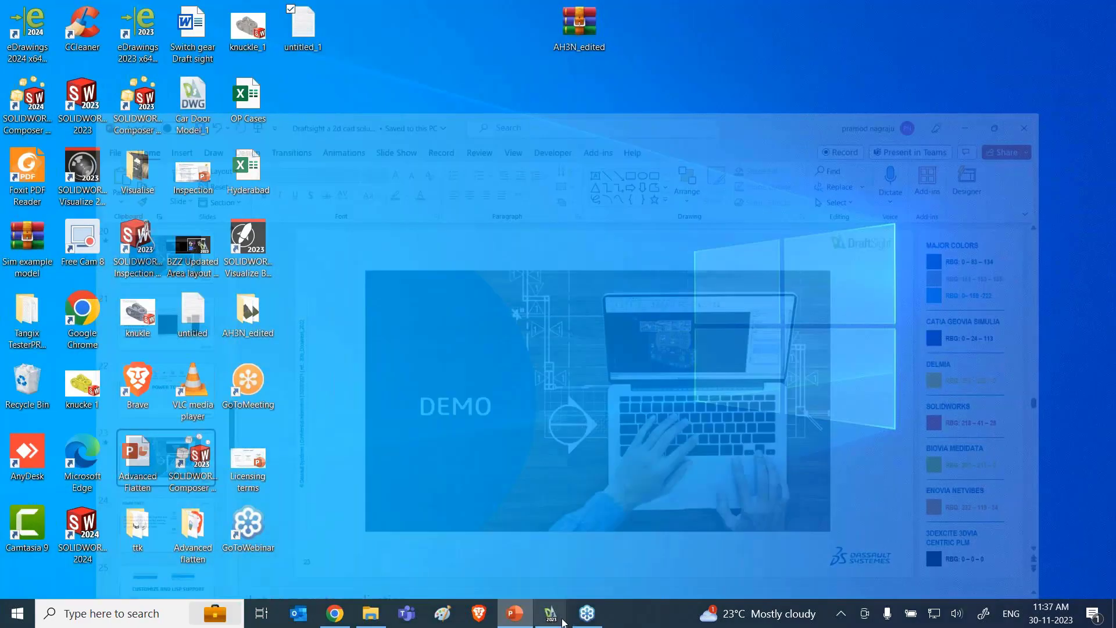
Step: Switch back to the 3.G Code.dwg drawing in DraftSight with nothing selected
mouse_move(552, 619)
left_click(463, 552)
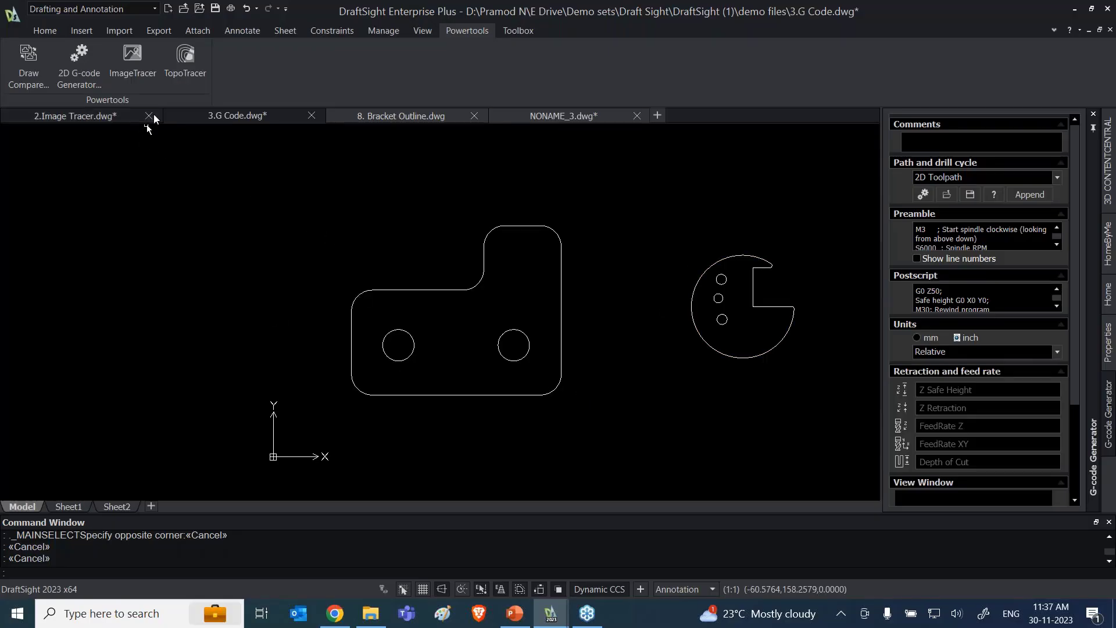
mouse_move(154, 118)
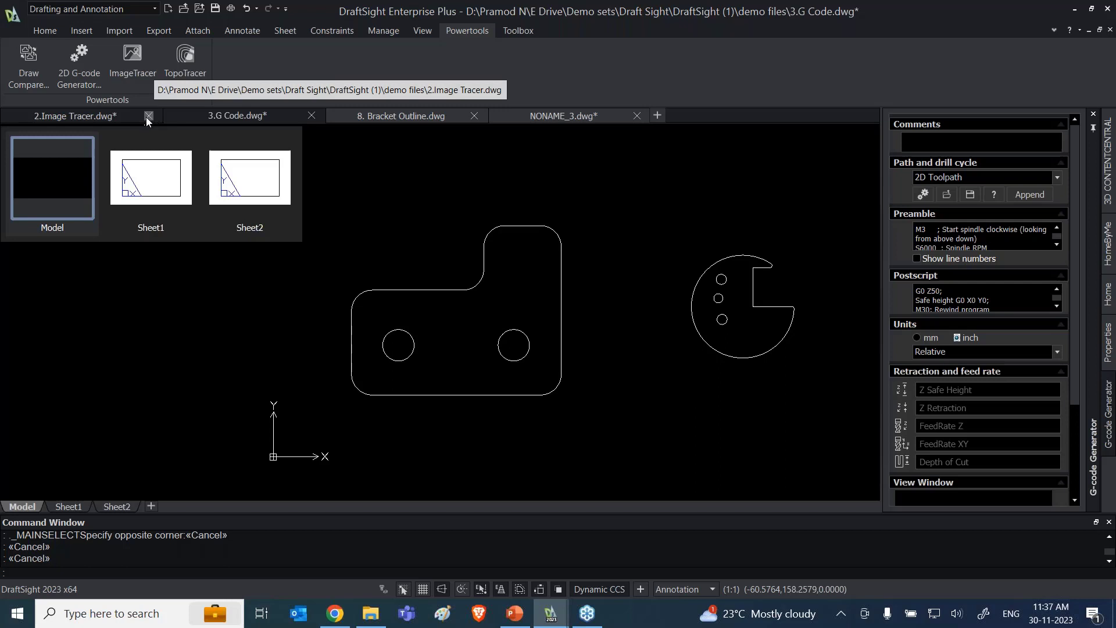
left_click(183, 347)
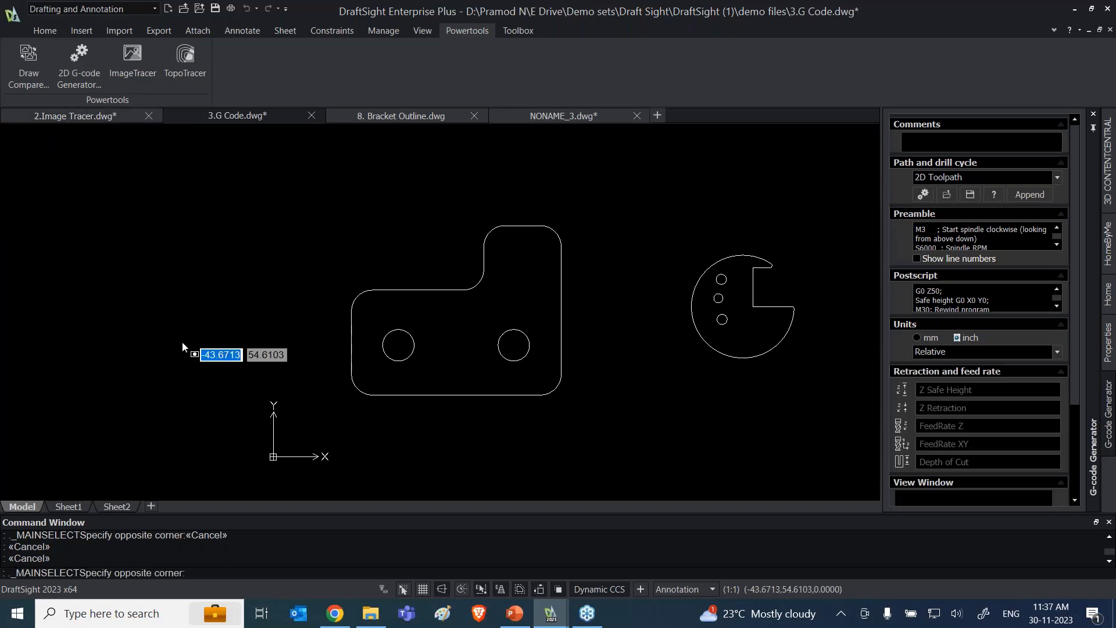
key("Escape")
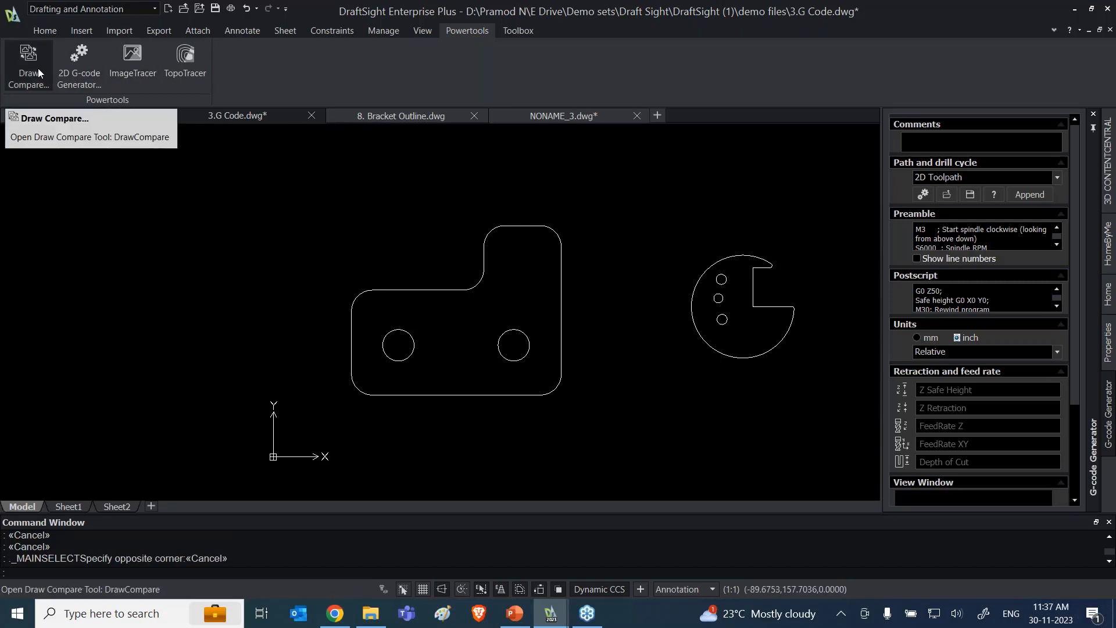
Step: Start Draw Compare with Dimensions A from the Handling Revision folder as the first drawing, and check its highlight color choices without changing them
left_click(12, 61)
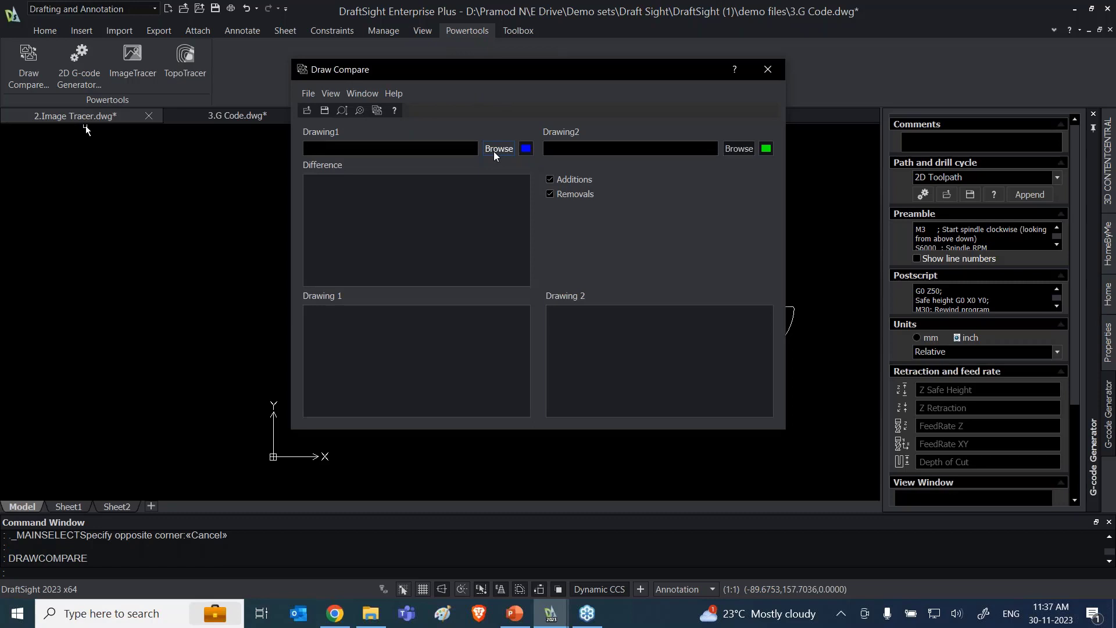
left_click(497, 149)
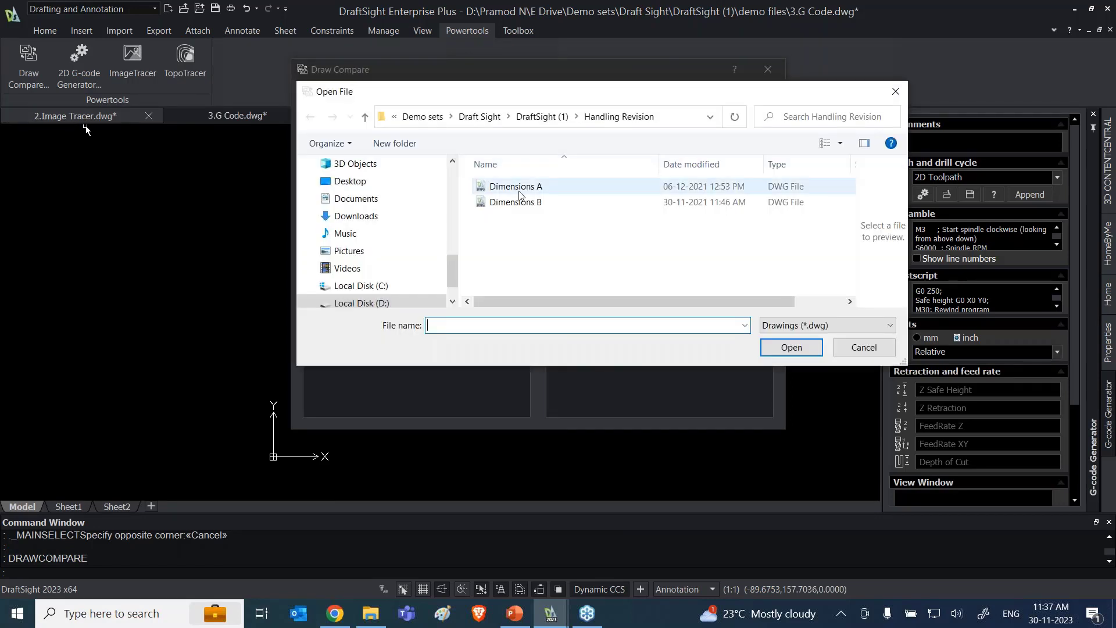
left_click(519, 190)
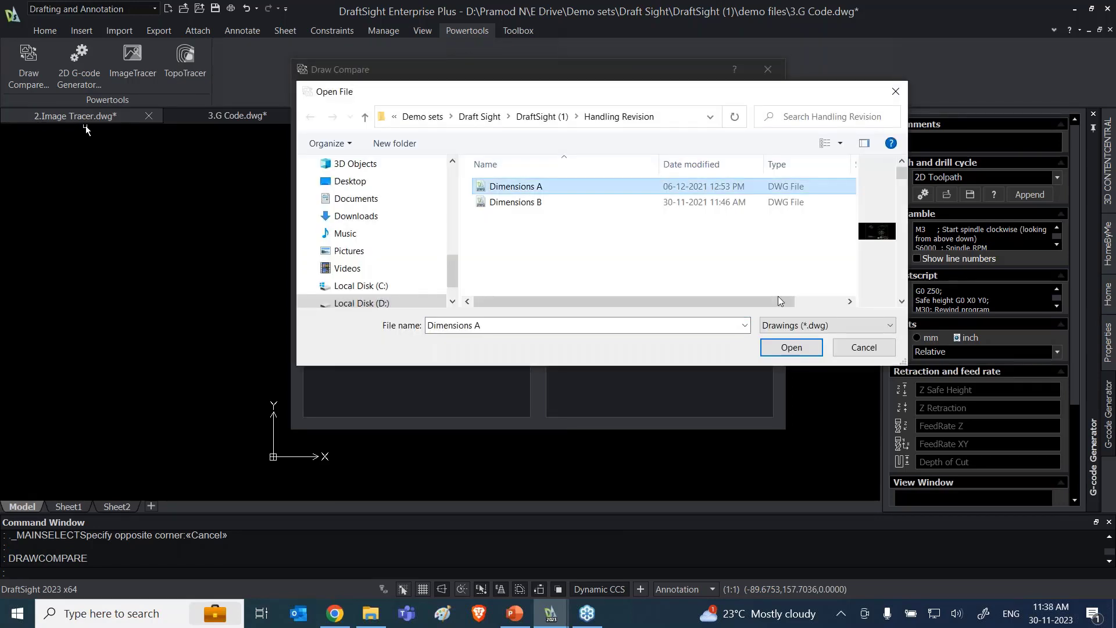
left_click(789, 348)
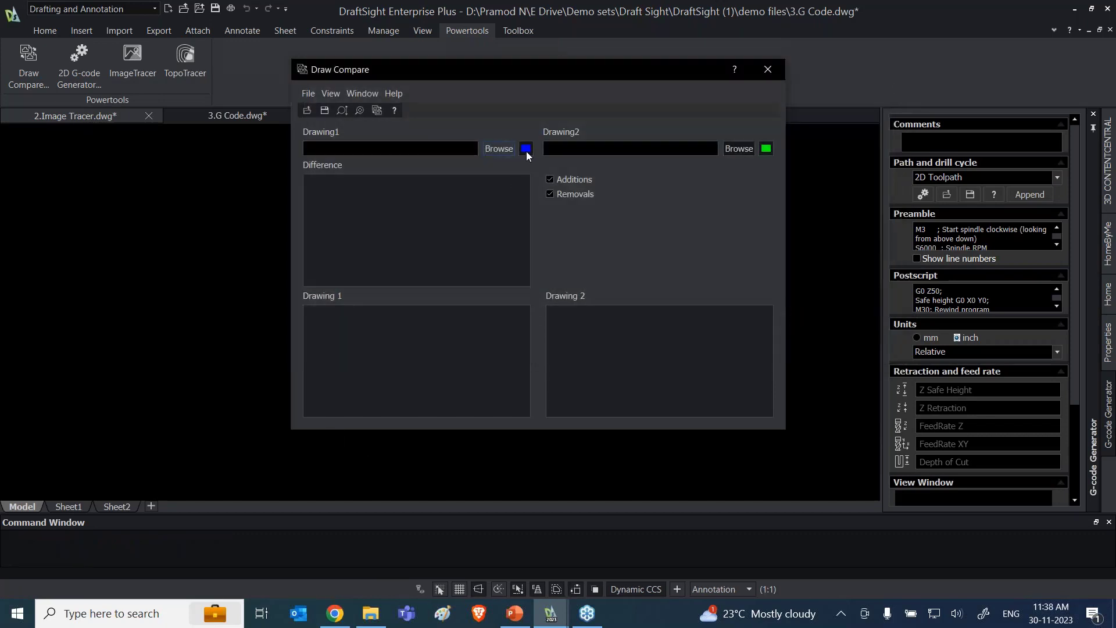
left_click(525, 149)
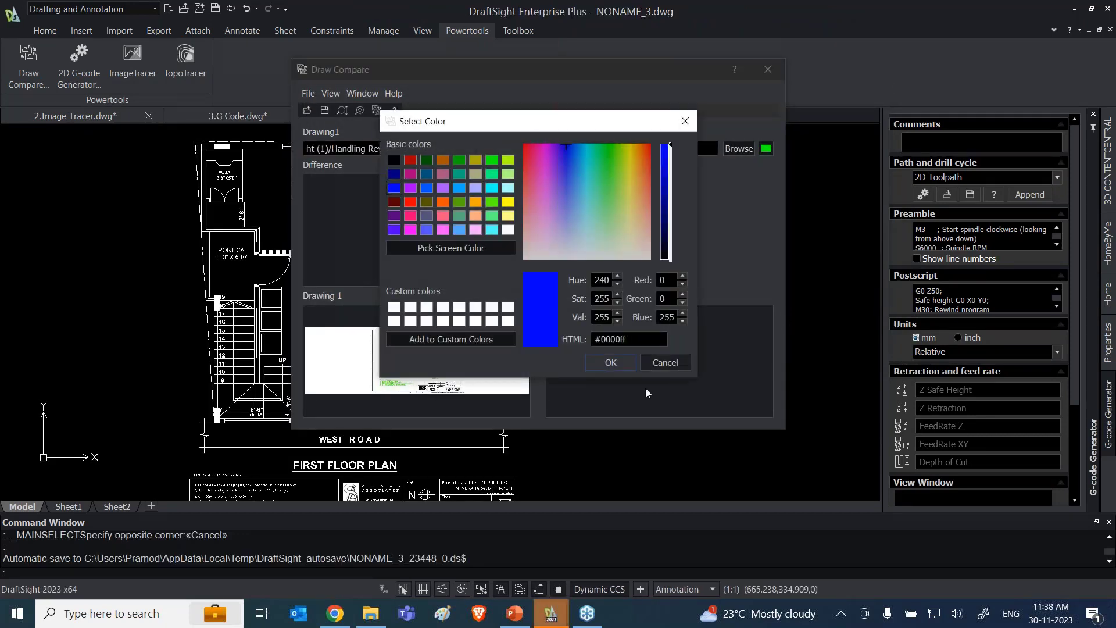
left_click(650, 368)
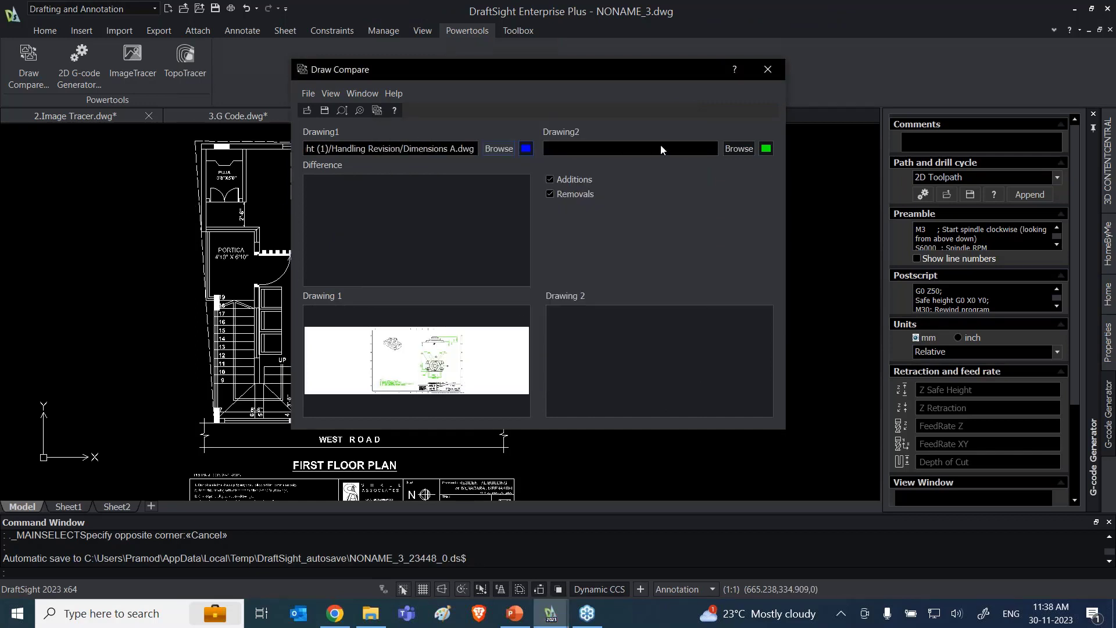
Step: Load Dimensions B as the second drawing and run the comparison
left_click(732, 150)
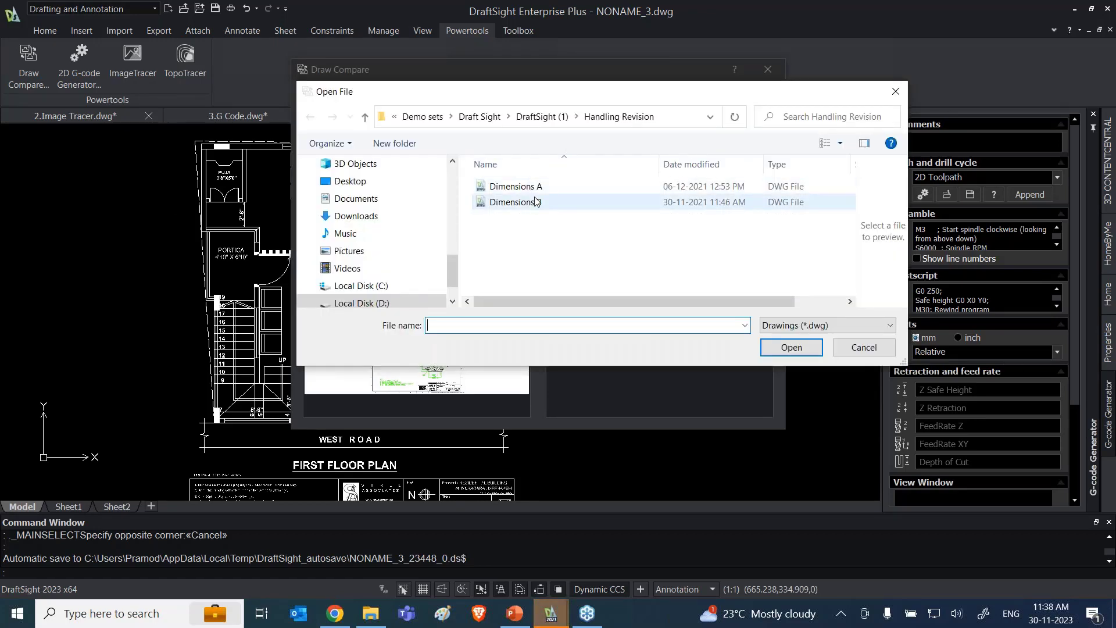
left_click(536, 202)
left_click(790, 347)
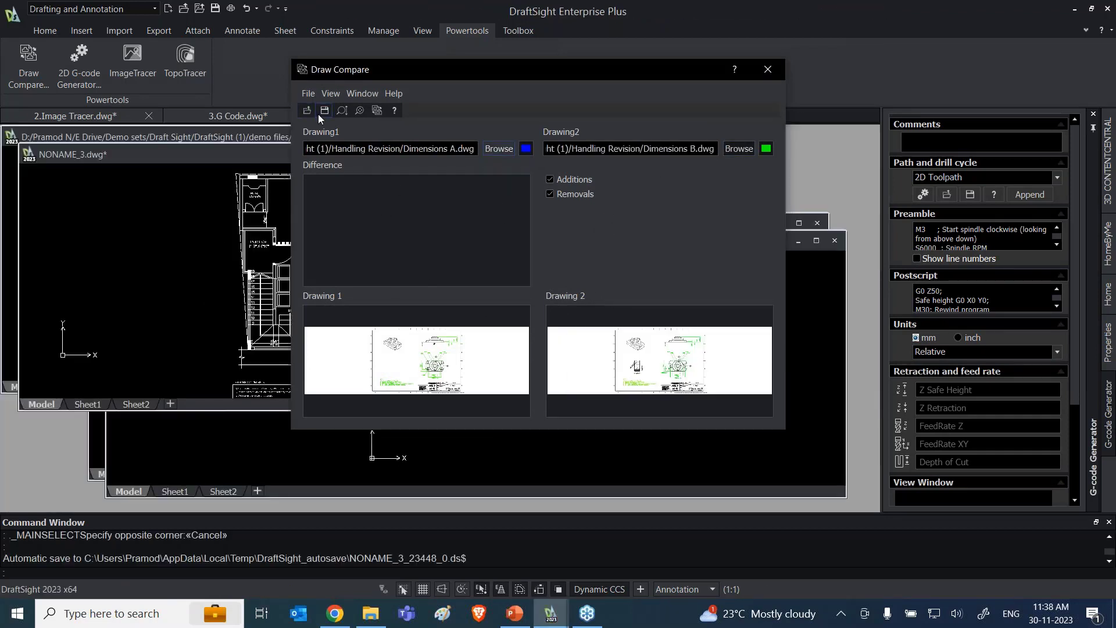
left_click(374, 112)
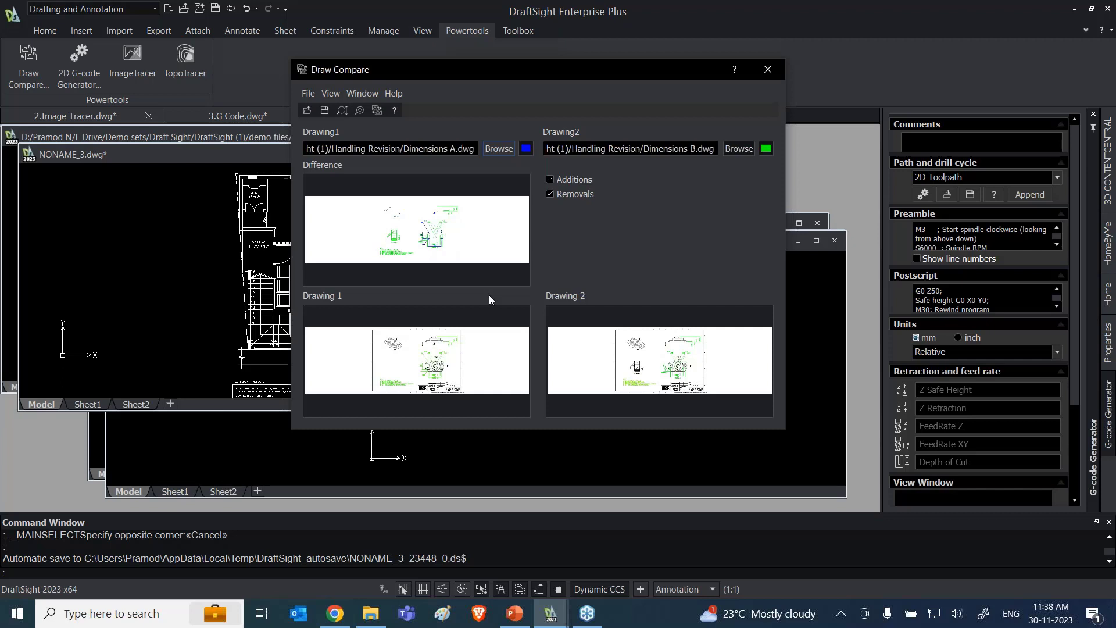
Step: Limit the comparison to additions by hiding removals, and examine the added section view in the Difference preview
left_click(552, 195)
scroll(430, 235, "up", 4)
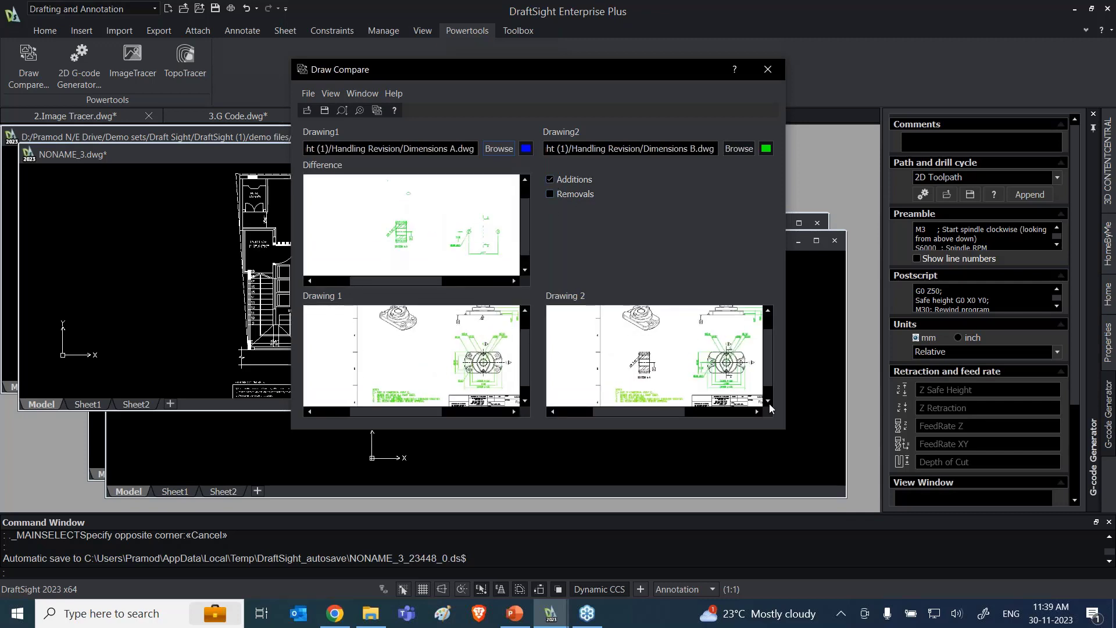
scroll(430, 235, "up", 2)
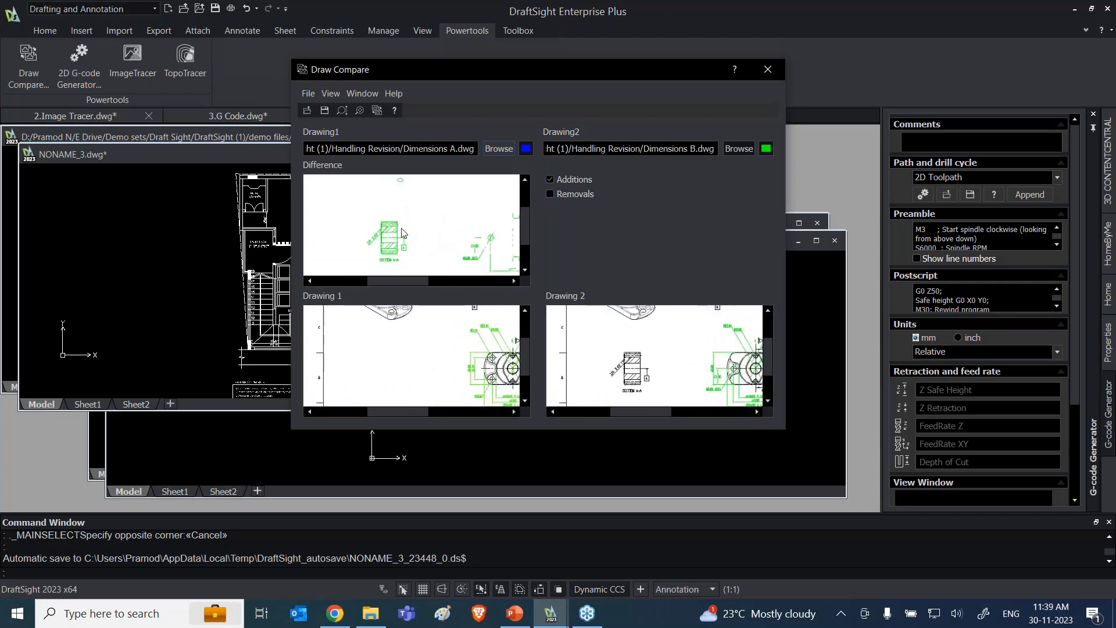
scroll(465, 233, "down", 3)
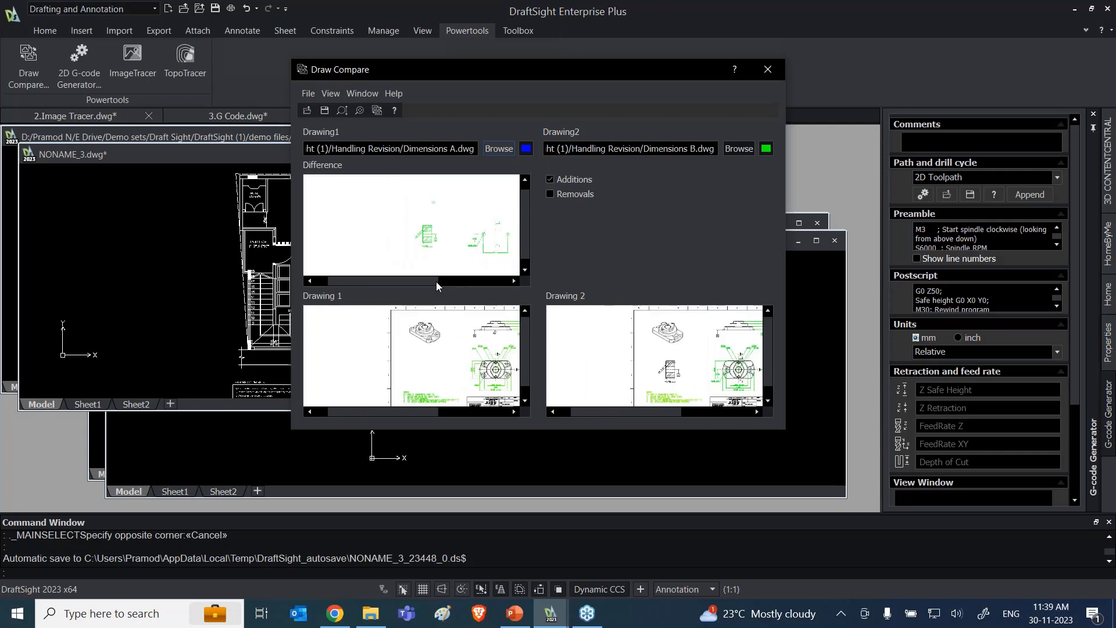
Step: Limit the comparison to removals by showing removals and hiding additions, and examine the removed geometry in the Difference preview
left_click(549, 193)
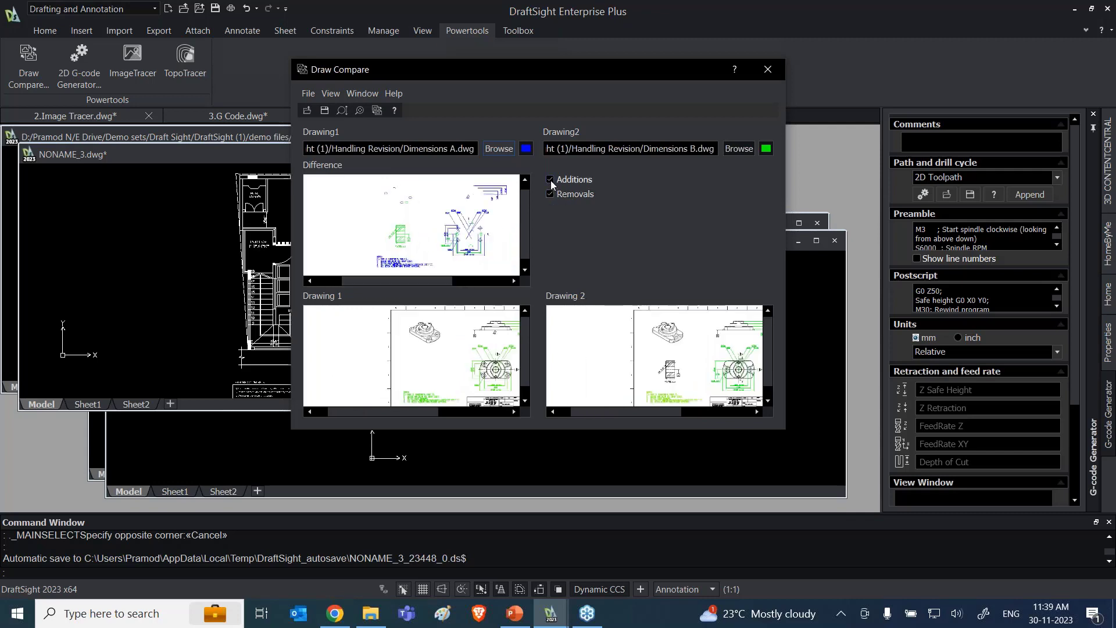
left_click(550, 180)
scroll(468, 243, "up", 1)
scroll(466, 239, "up", 2)
scroll(469, 238, "down", 2)
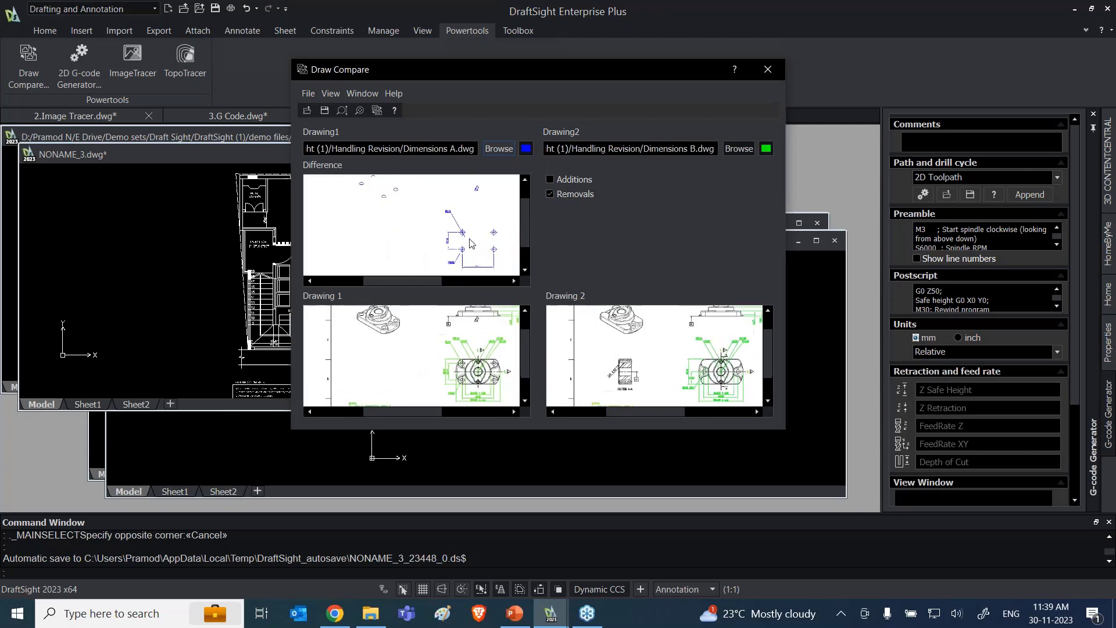
Step: Show additions together with removals, and examine the changed holes and dimensions of the flange view in the Difference preview
left_click(550, 180)
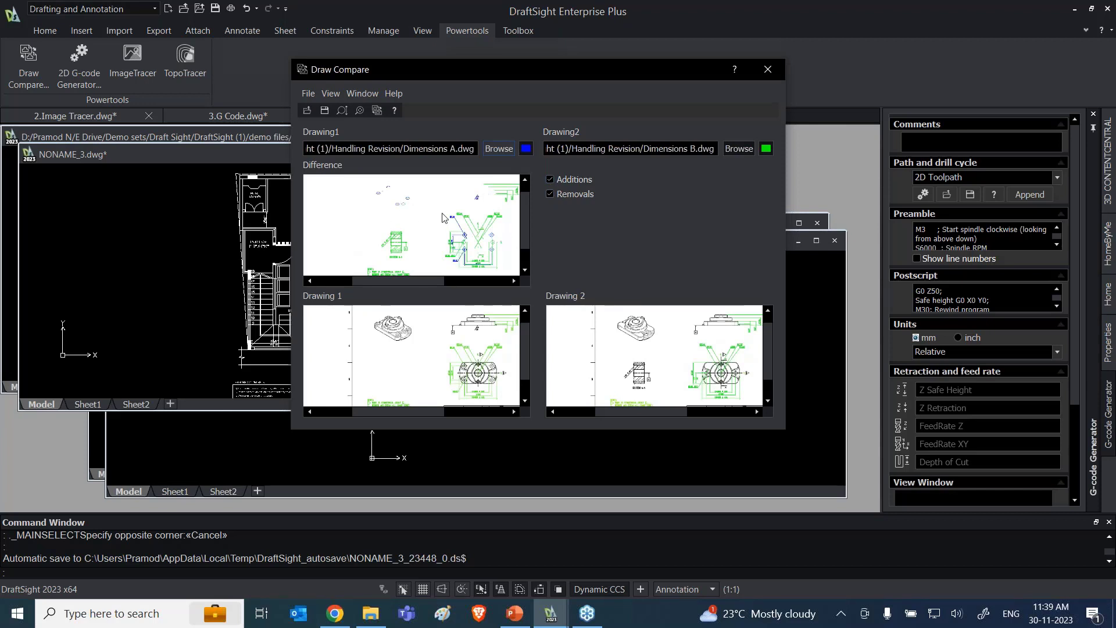
scroll(465, 223, "down", 3)
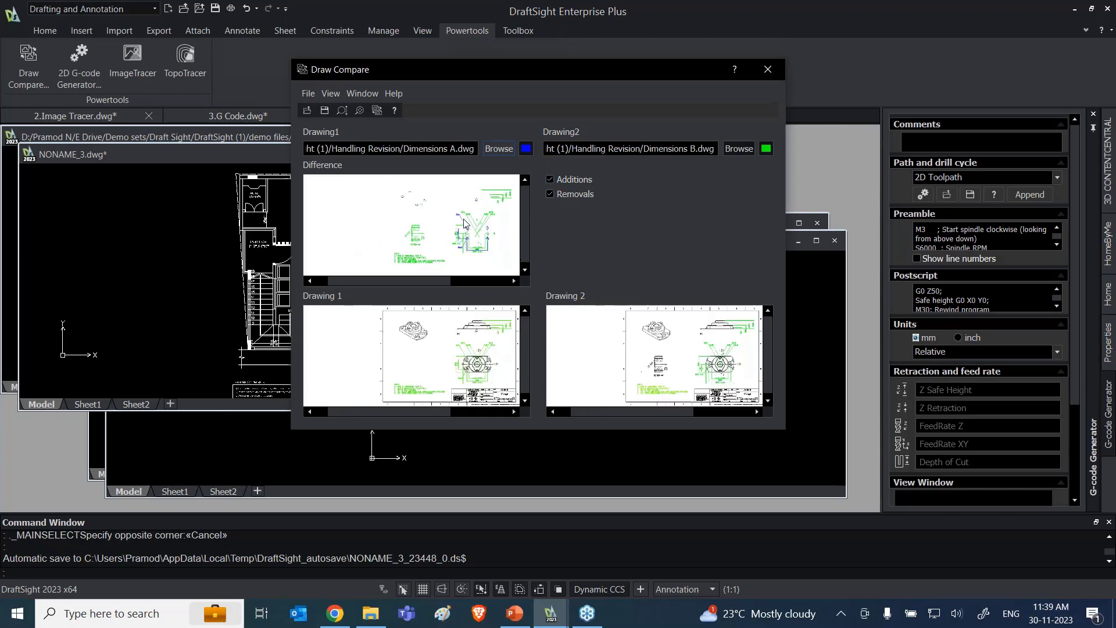
scroll(496, 233, "up", 5)
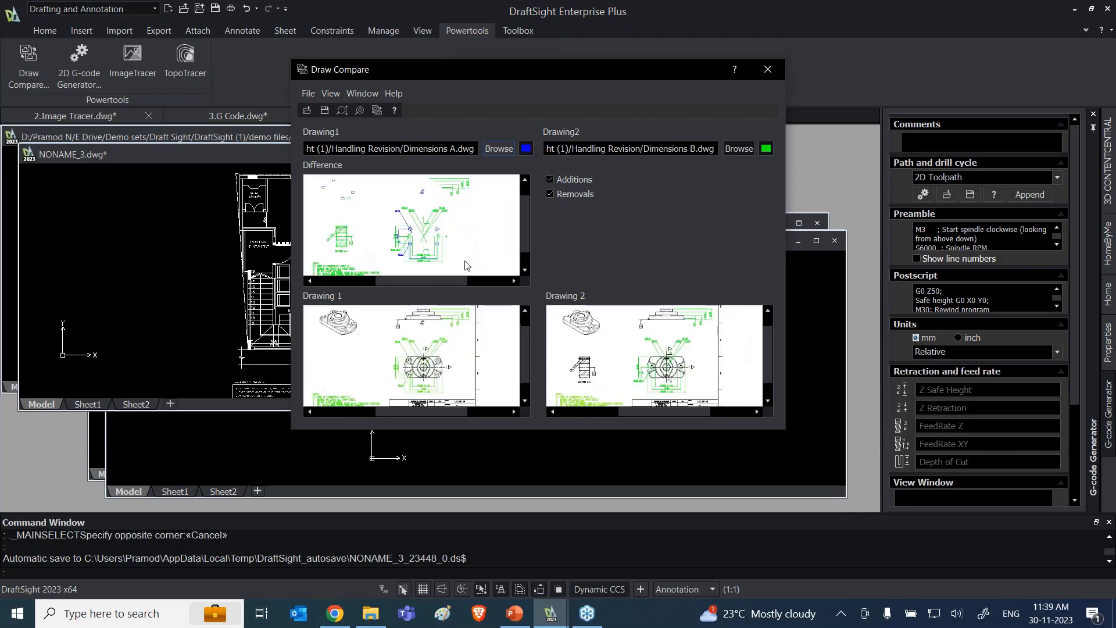
scroll(459, 270, "up", 2)
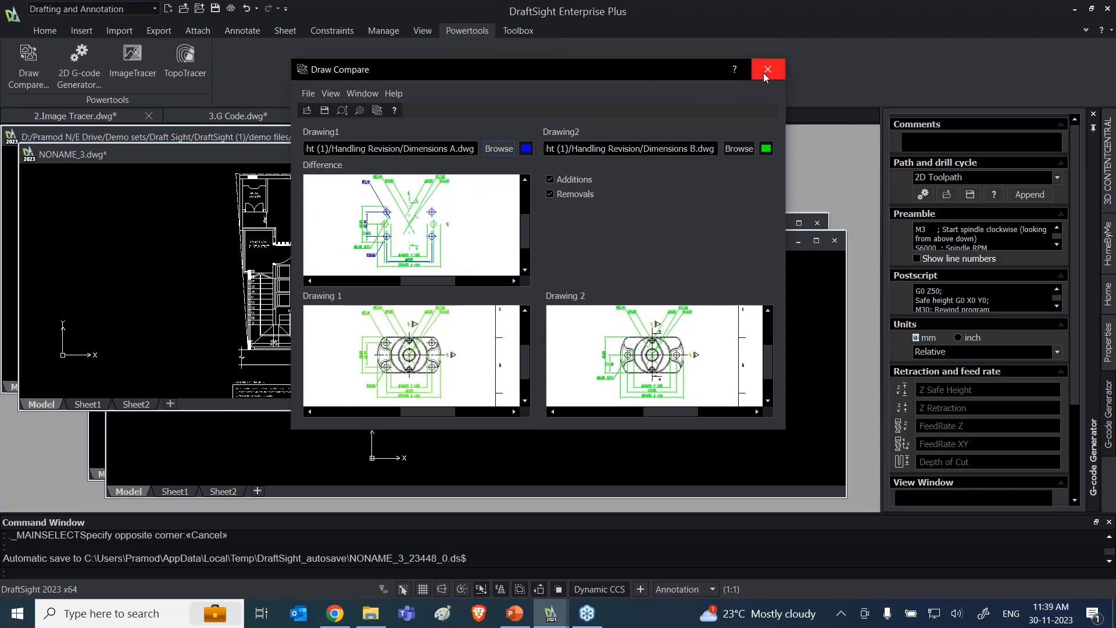
Step: Check the file format offered for saving the comparison difference, and leave without saving a file
left_click(325, 110)
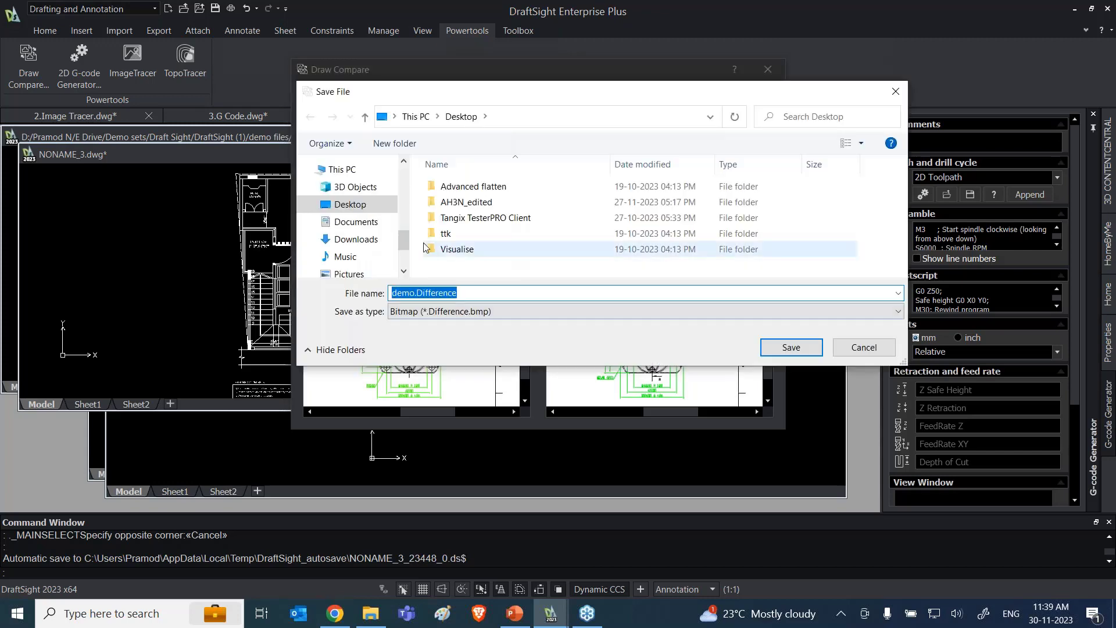
left_click(459, 312)
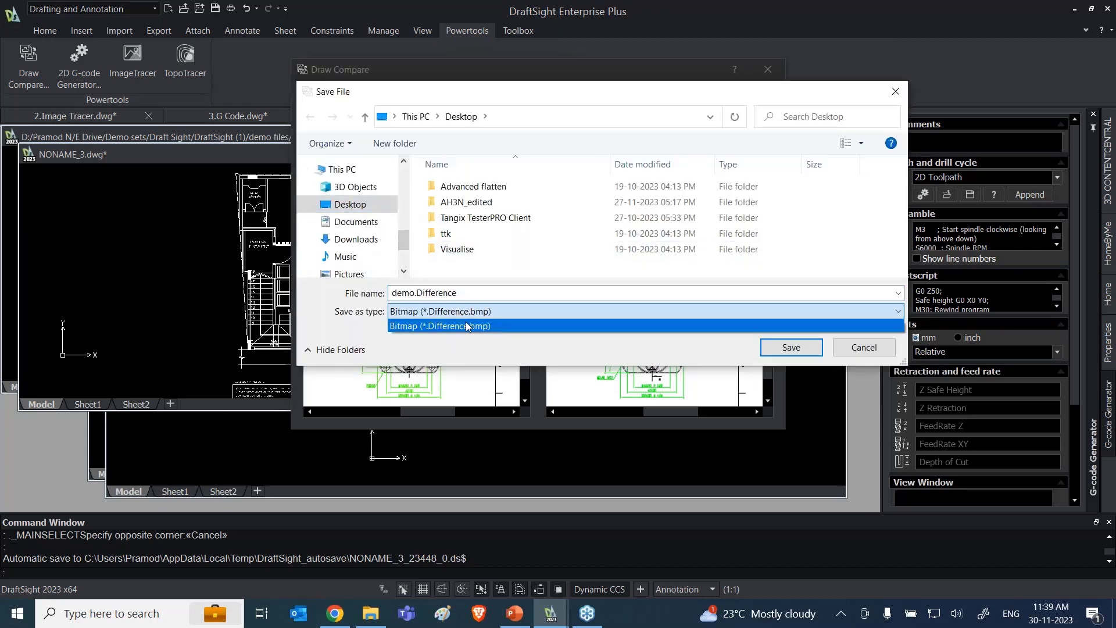
left_click(467, 325)
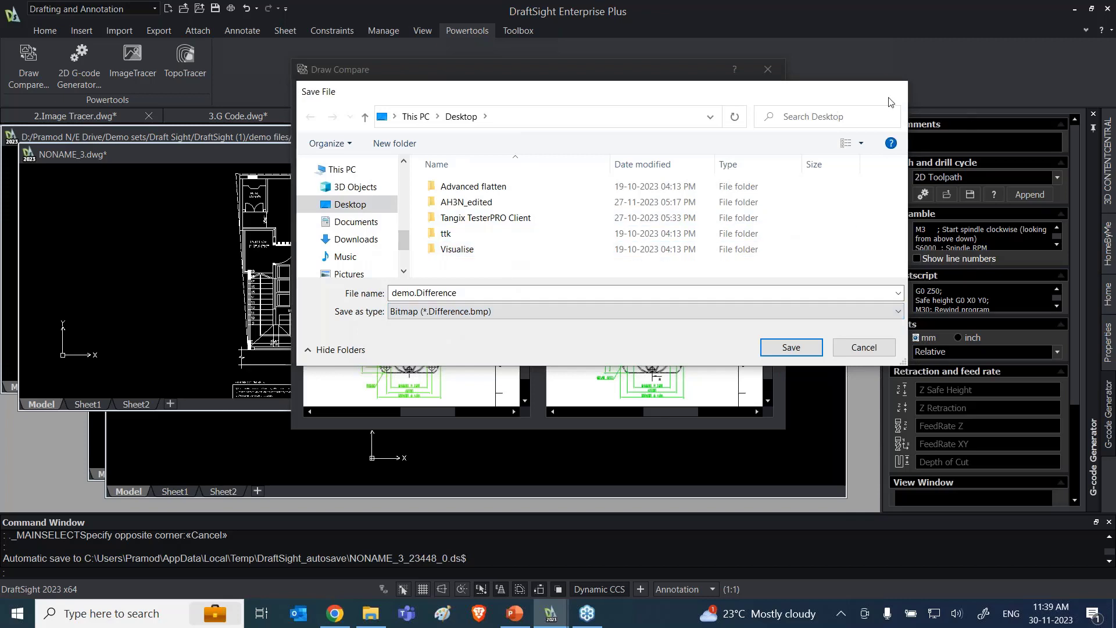
left_click(889, 96)
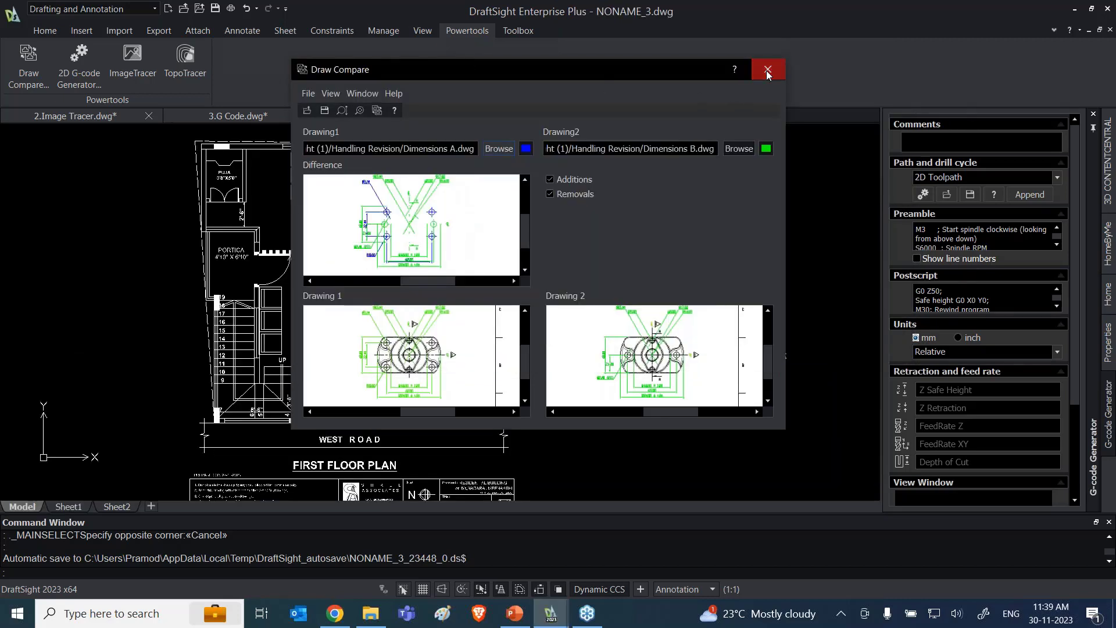
Step: Close Draw Compare and the NONAME_3.dwg floor plan drawing, discarding the drawing's unsaved changes
left_click(767, 70)
left_click(637, 115)
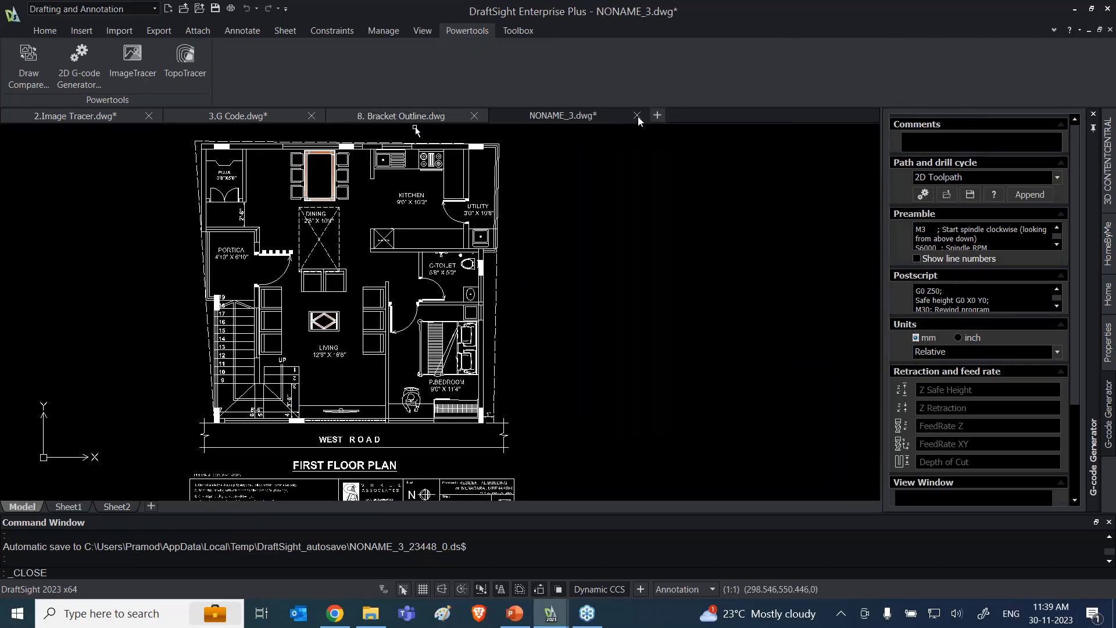
left_click(558, 327)
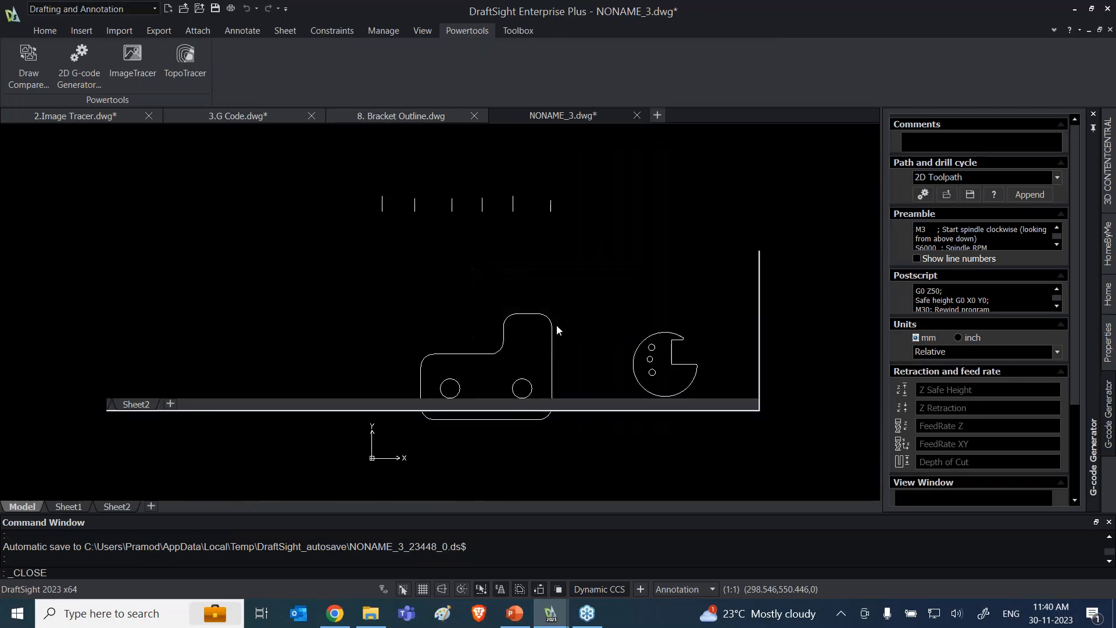
Step: Switch to the PowerPoint presentation, start the slide show from the DEMO slide 23, and advance to the Power Tools slide
left_click(519, 617)
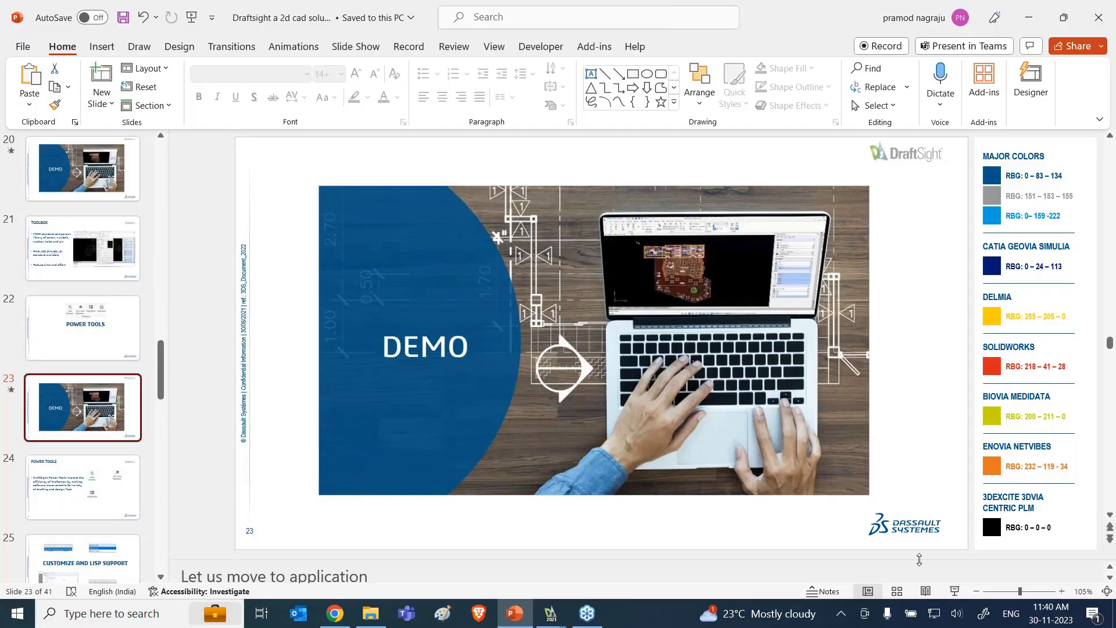
key("shift+F5")
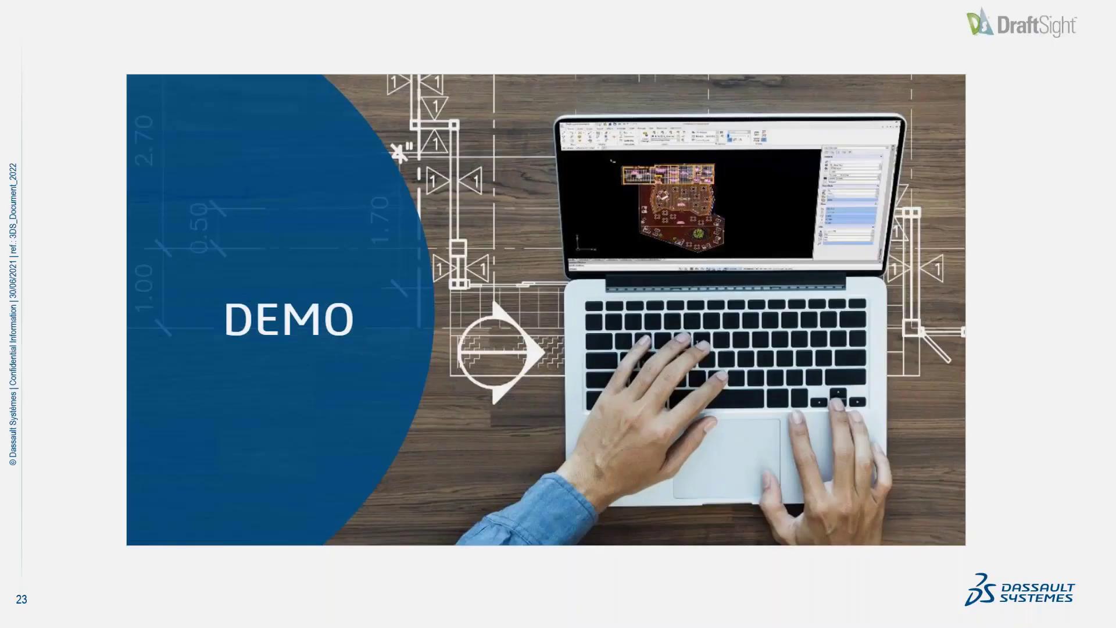
key("Right")
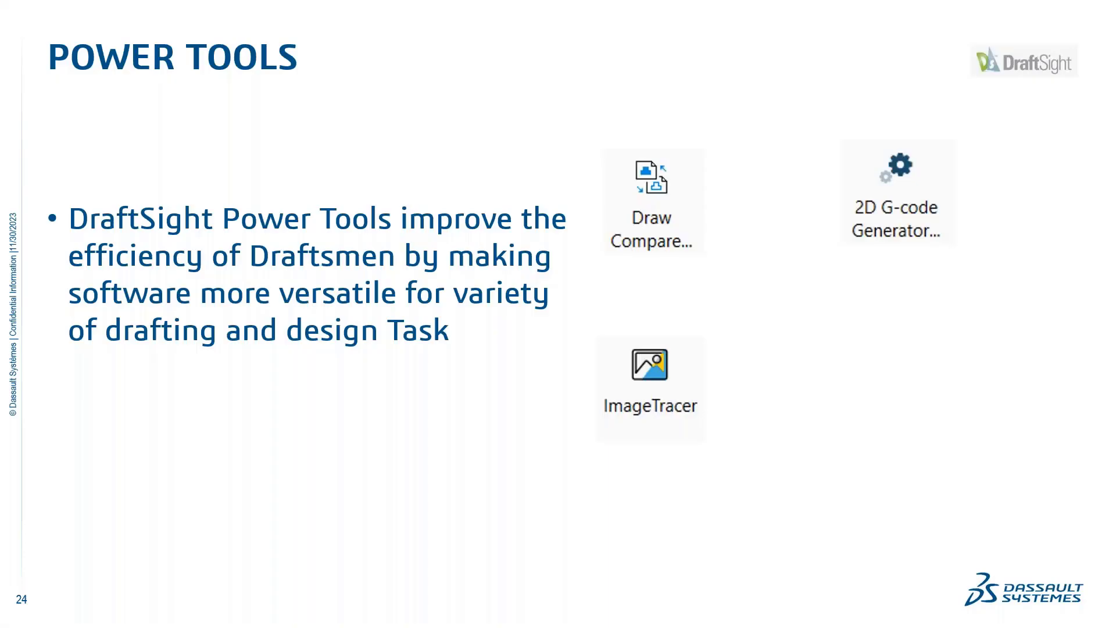